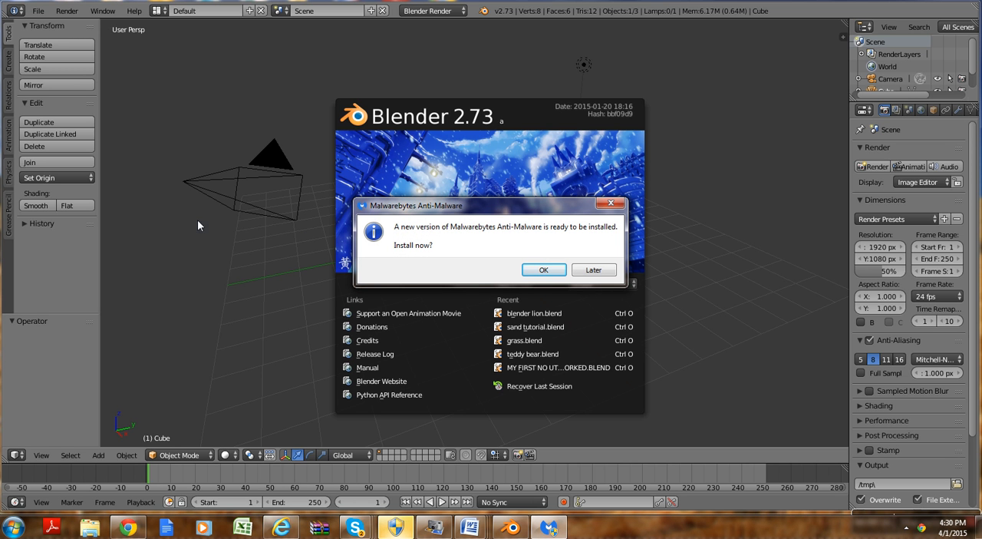
Step: Dismiss the Malwarebytes update prompt and close the splash screen
{"action": "left_click", "coordinate": [611, 203]}
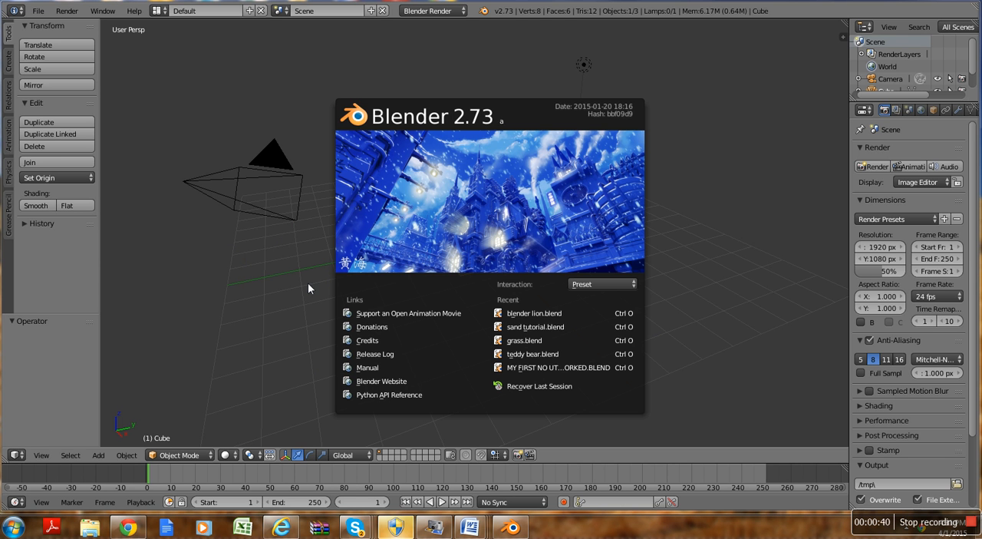
{"action": "left_click", "coordinate": [382, 250]}
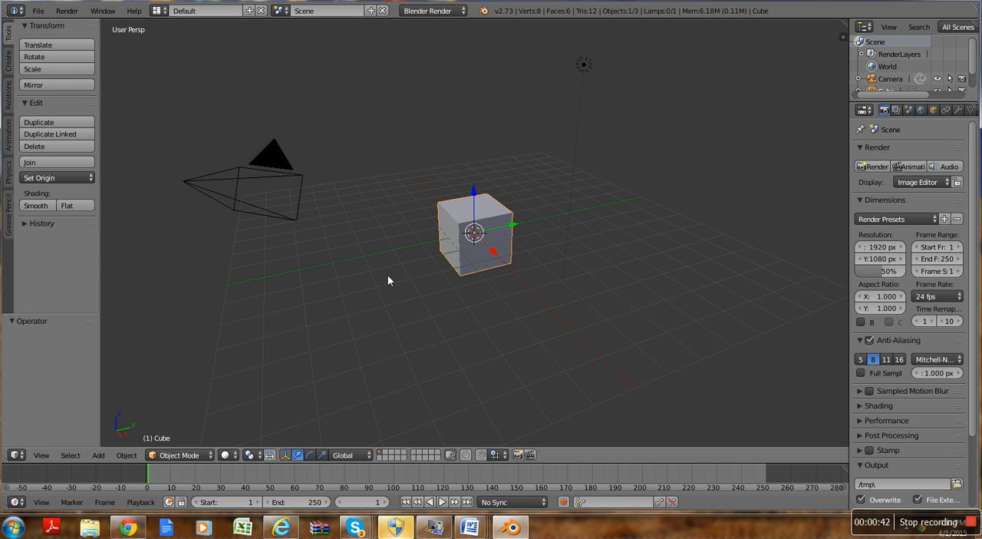
Step: Select the lamp, the camera and the cube one after another
{"action": "right_click", "coordinate": [583, 67]}
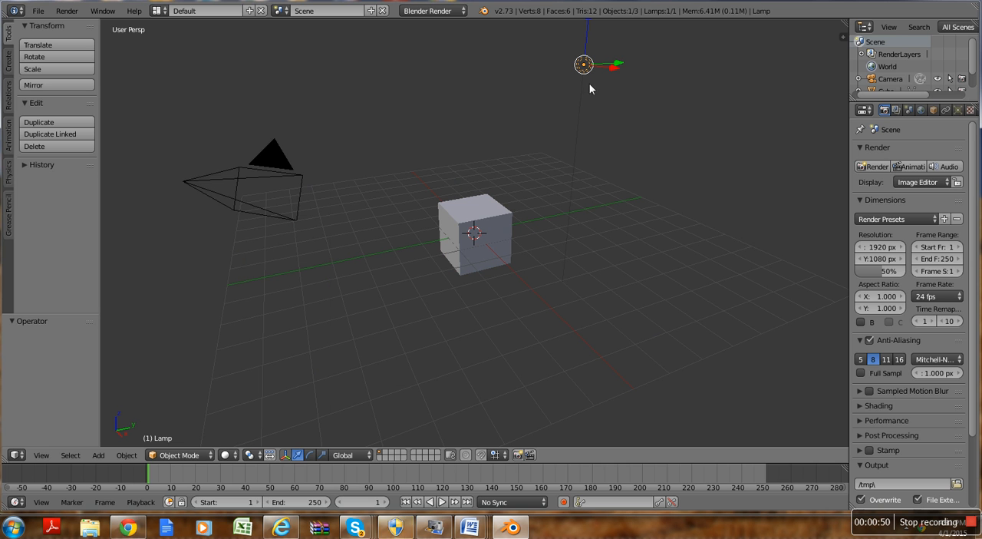
{"action": "right_click", "coordinate": [269, 157]}
{"action": "right_click", "coordinate": [479, 253]}
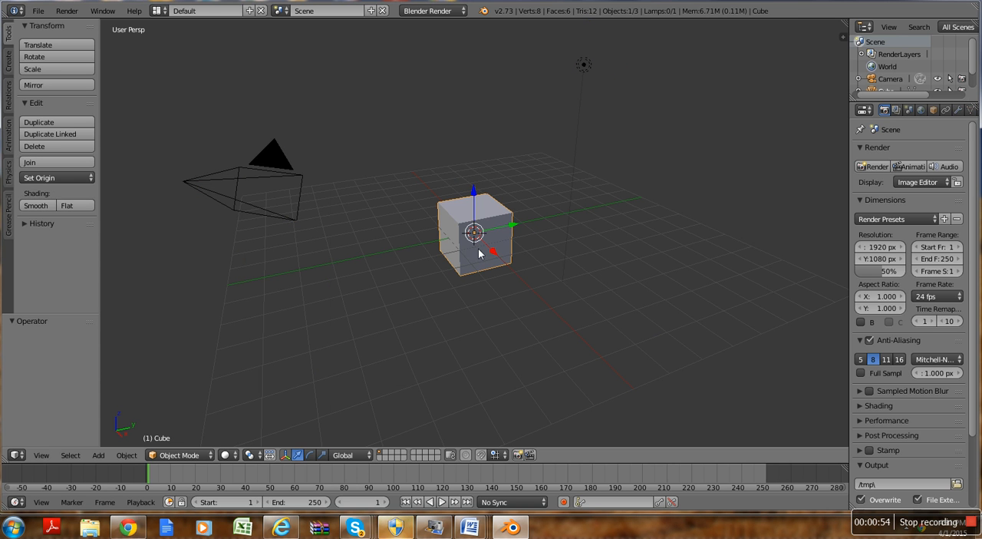
Step: Open the user preferences, examine the Input settings such as the mouse selection option, and close them
{"action": "left_click", "coordinate": [38, 11]}
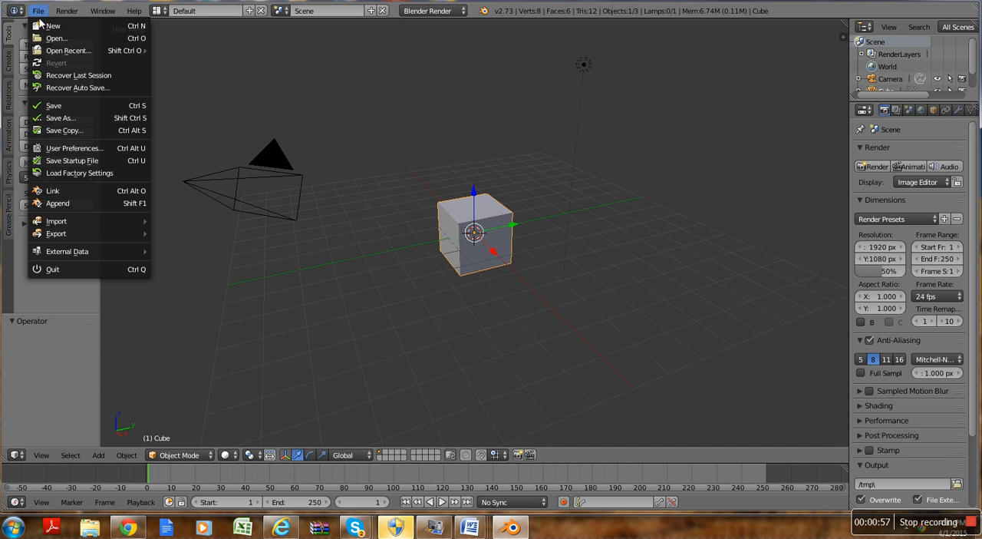
{"action": "left_click", "coordinate": [79, 148]}
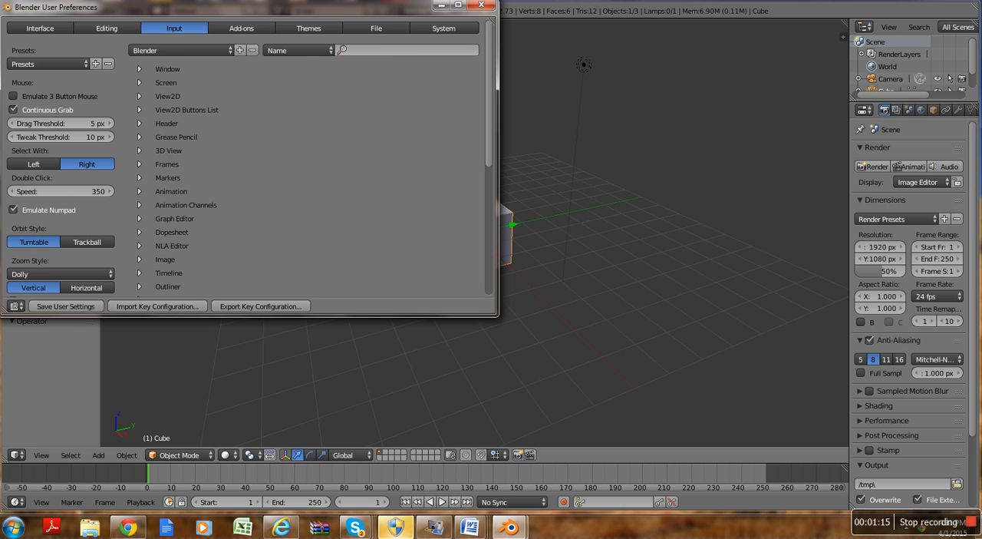
{"action": "left_click", "coordinate": [482, 6]}
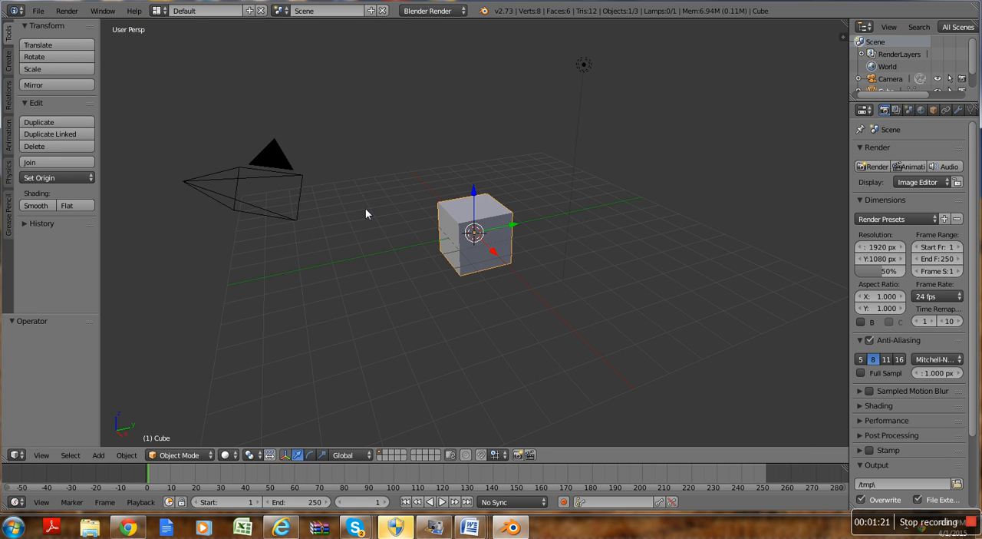
Step: Delete the default cube
{"action": "key", "text": "x"}
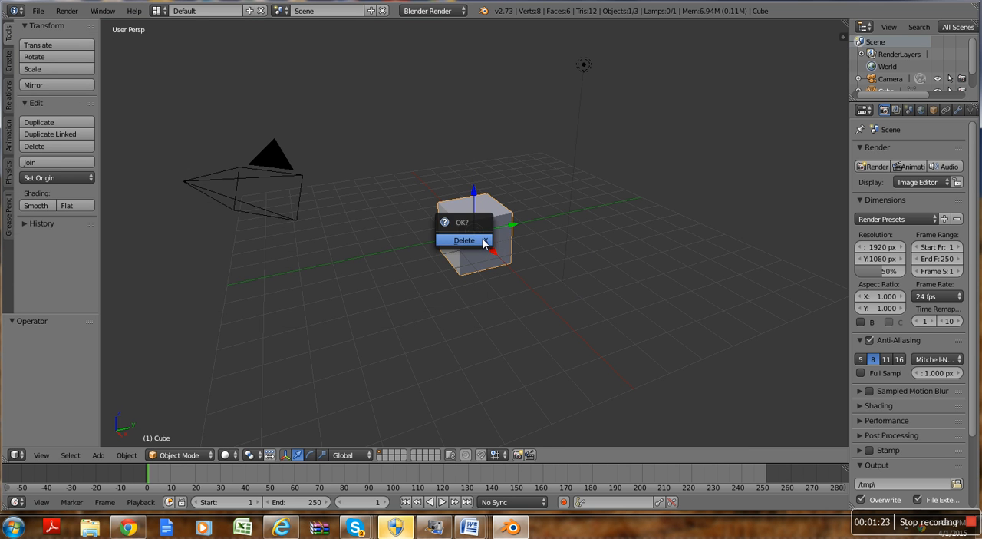
{"action": "left_click", "coordinate": [483, 241]}
{"action": "right_click", "coordinate": [269, 149]}
{"action": "key", "text": "x"}
{"action": "left_click", "coordinate": [268, 151]}
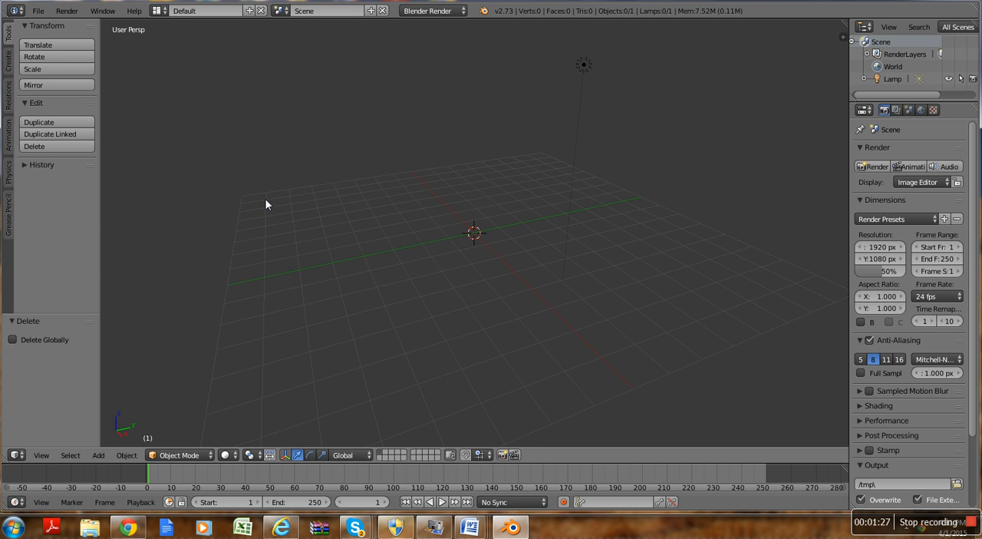
{"action": "key", "text": "shift+a"}
{"action": "key", "text": "ctrl+z"}
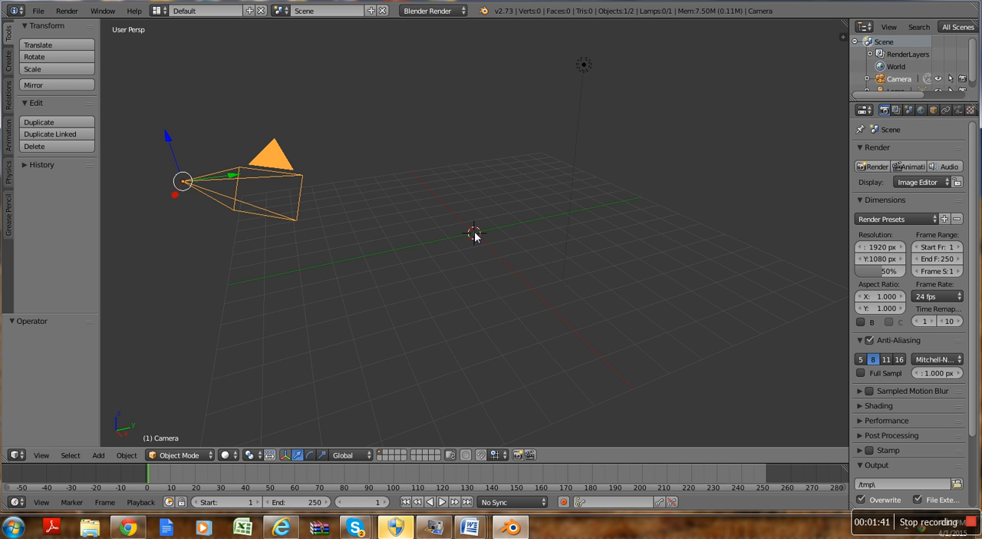
Step: Add a torus mesh at the scene origin
{"action": "key", "text": "shift+a"}
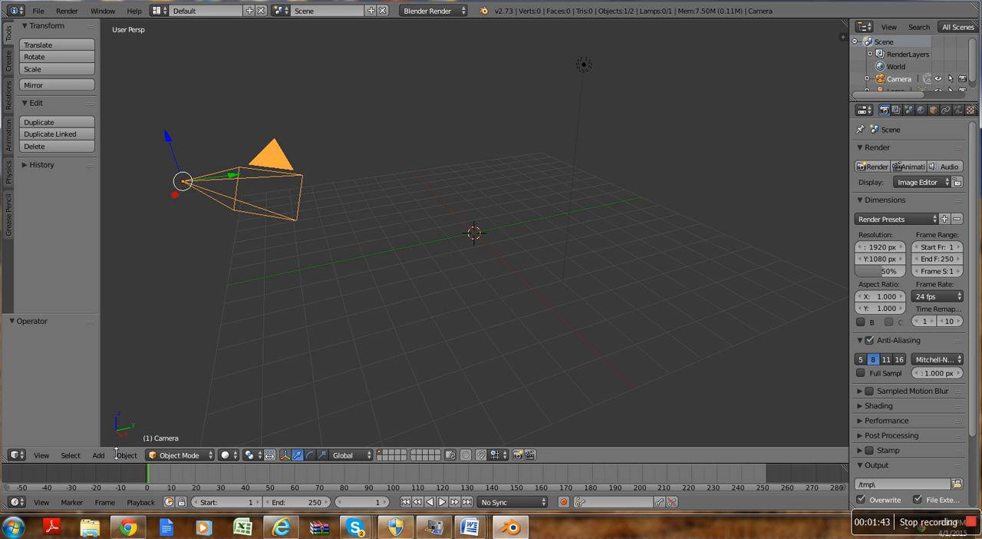
{"action": "key", "text": "shift+a"}
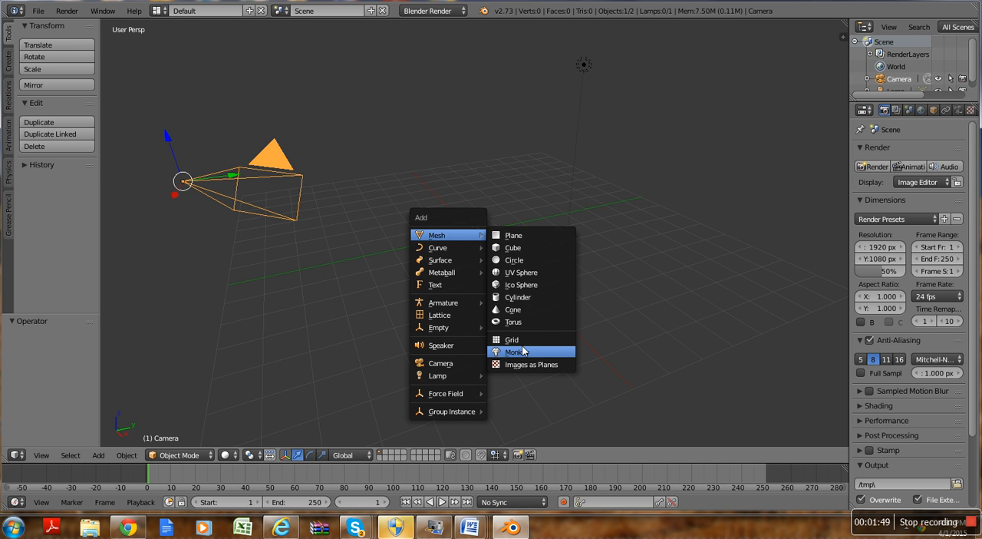
{"action": "left_click", "coordinate": [511, 322]}
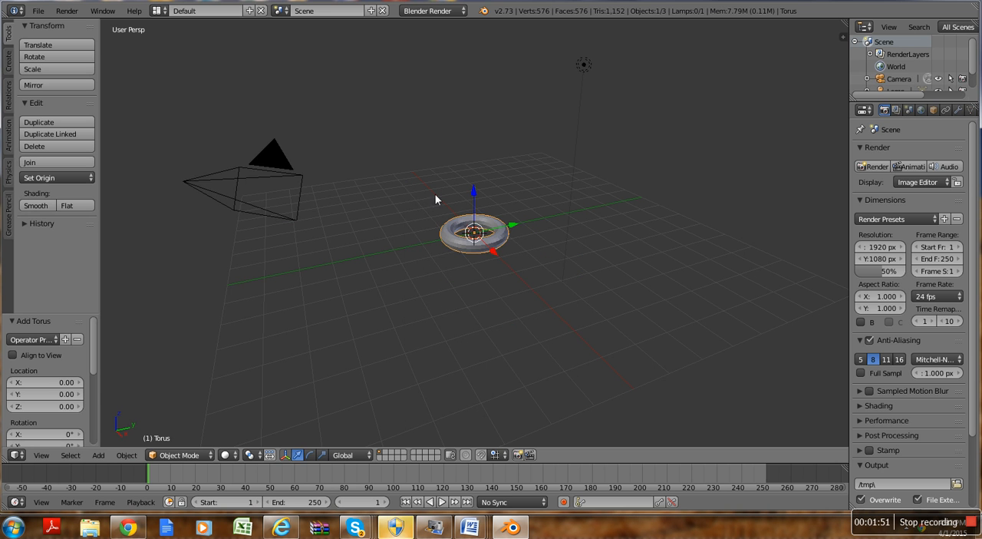
Step: In the top view, move the torus about -2.33 units along the X axis
{"action": "scroll", "coordinate": [495, 273], "scroll_direction": "up", "scroll_amount": 5}
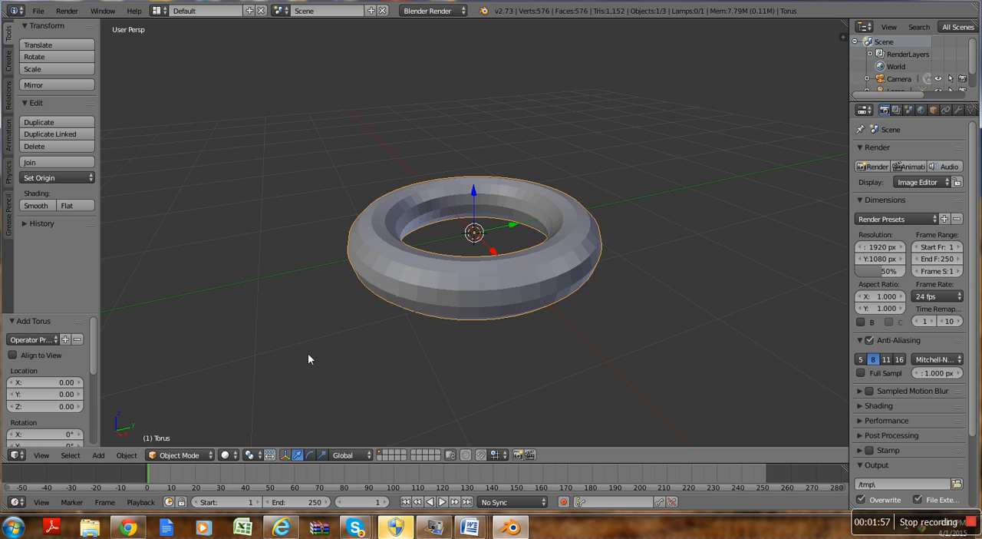
{"action": "key", "text": "KP_7"}
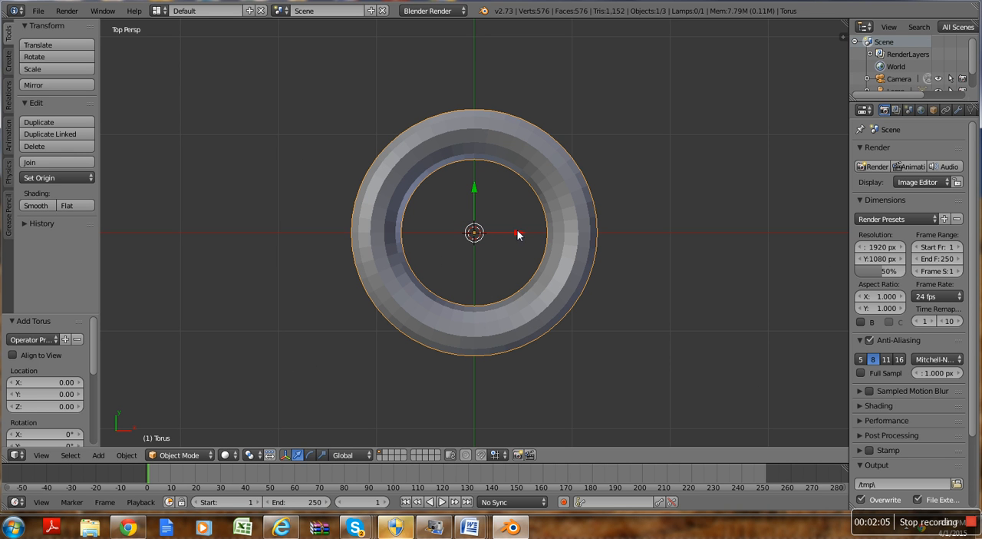
{"action": "left_click_drag", "start_coordinate": [518, 234], "coordinate": [289, 337]}
Step: Hide the tool shelf and show it again
{"action": "key", "text": "t"}
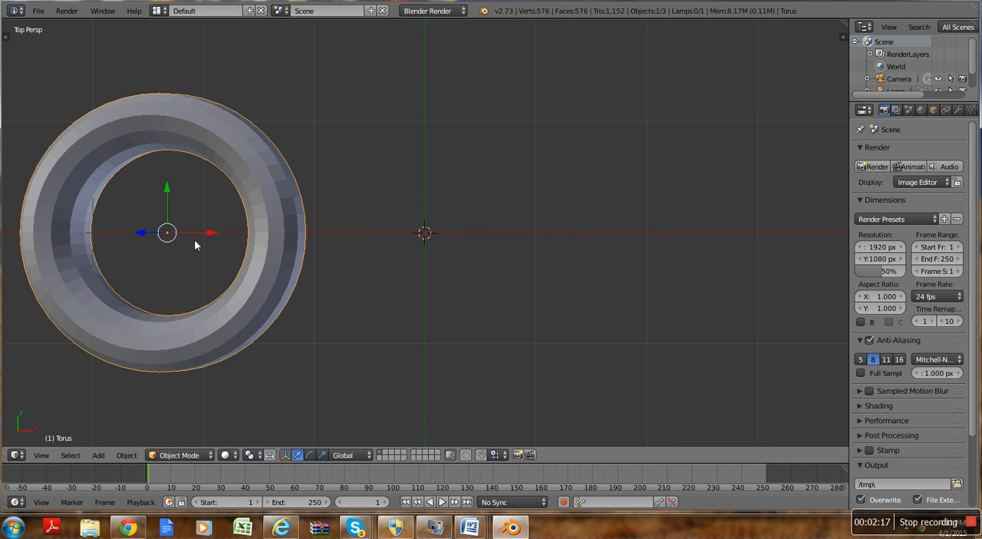
{"action": "key", "text": "t"}
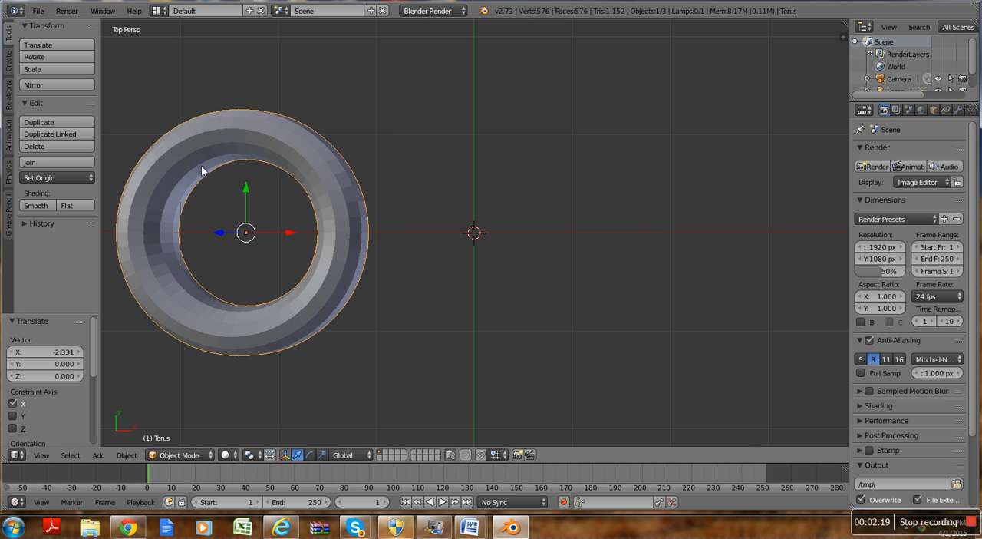
{"action": "key", "text": "t"}
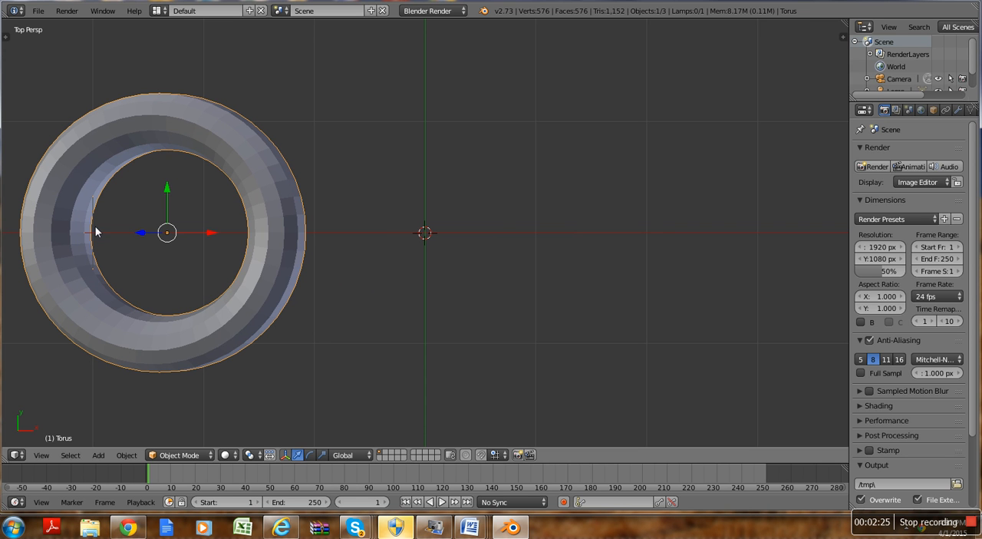
{"action": "key", "text": "t"}
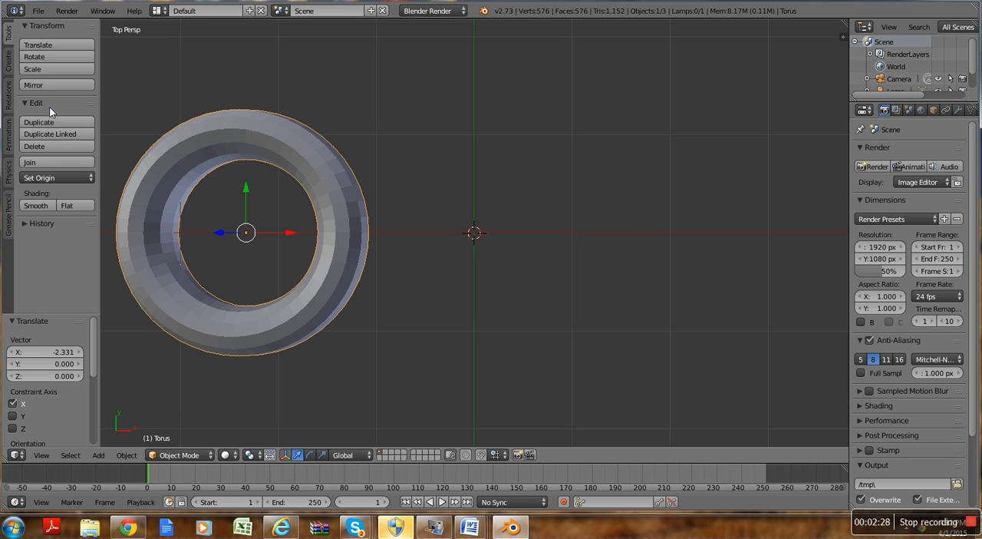
Step: Duplicate the torus and offset the copy about 0.93 units along the X axis so the rings overlap
{"action": "left_click", "coordinate": [69, 121]}
{"action": "key", "text": "x"}
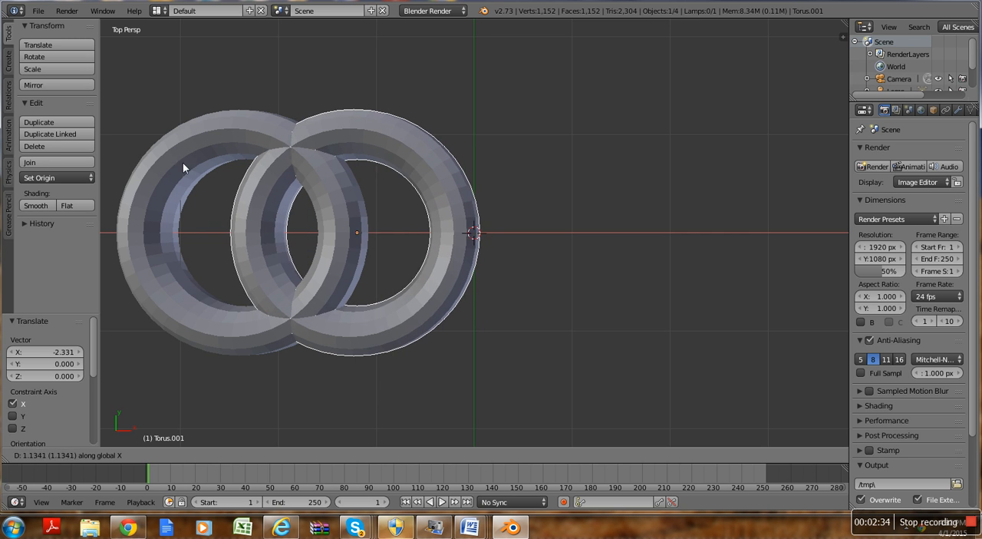
{"action": "left_click", "coordinate": [160, 187]}
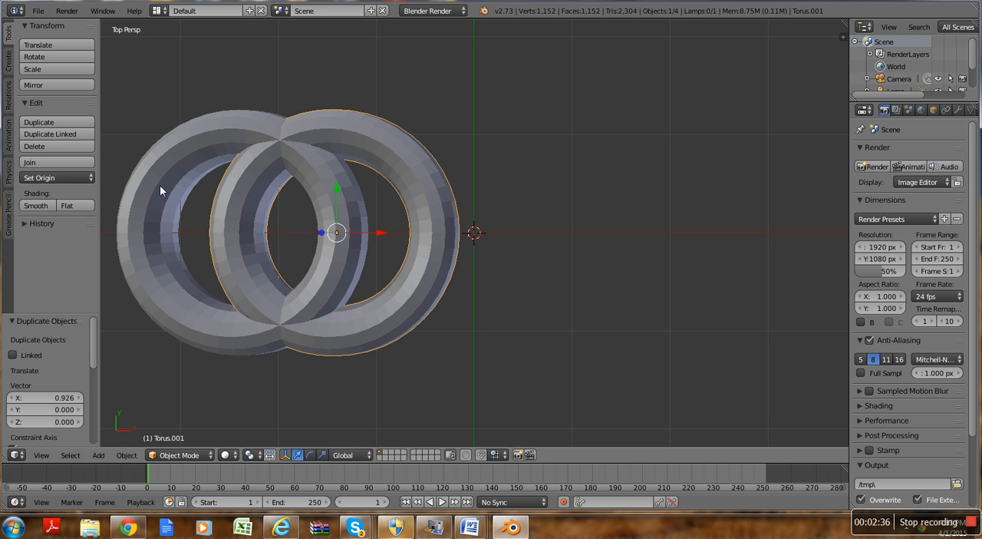
Step: Duplicate the newest ring twice more along the X axis, with successive offsets of about 1.31 and 1.07 units
{"action": "key", "text": "shift+d"}
{"action": "key", "text": "x"}
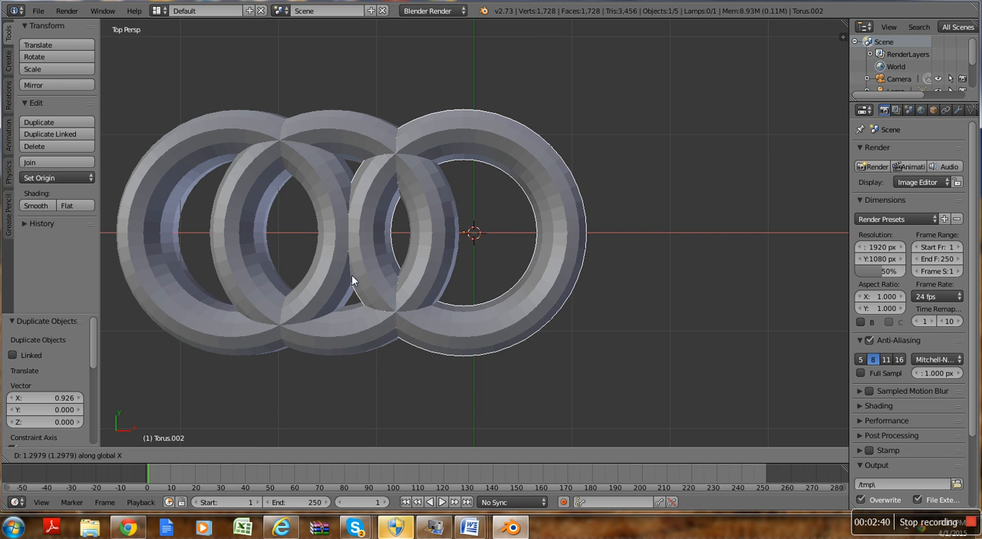
{"action": "left_click", "coordinate": [352, 276]}
{"action": "key", "text": "shift+d"}
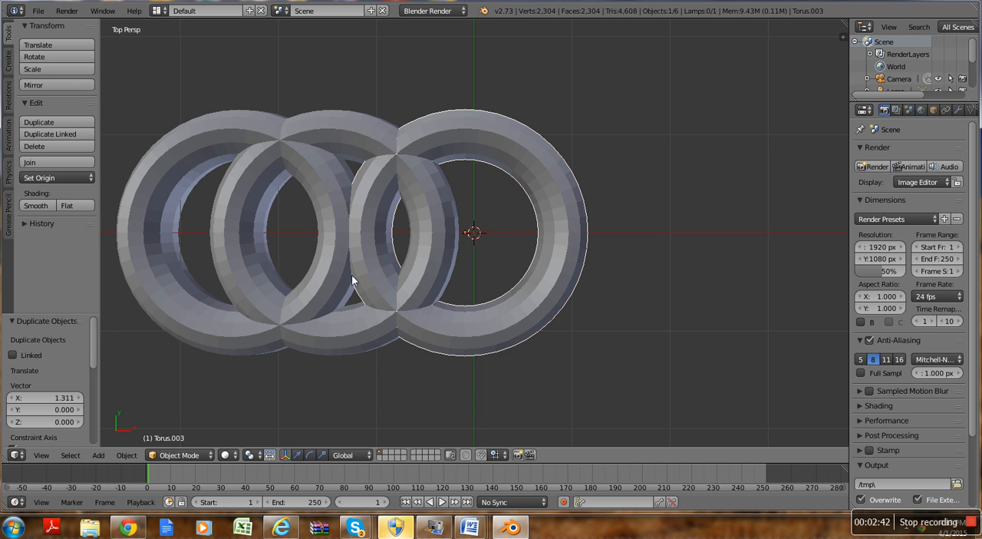
{"action": "key", "text": "x"}
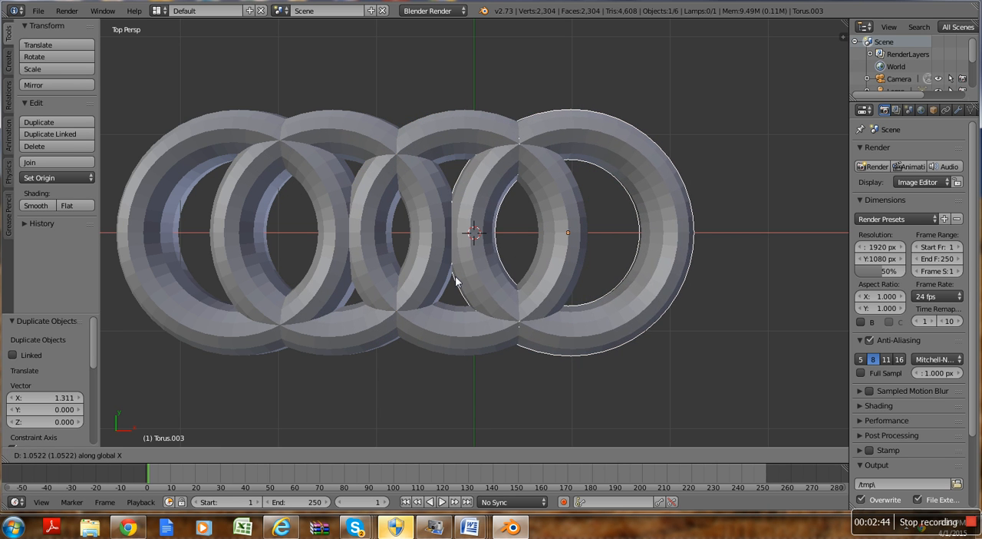
{"action": "left_click", "coordinate": [456, 276]}
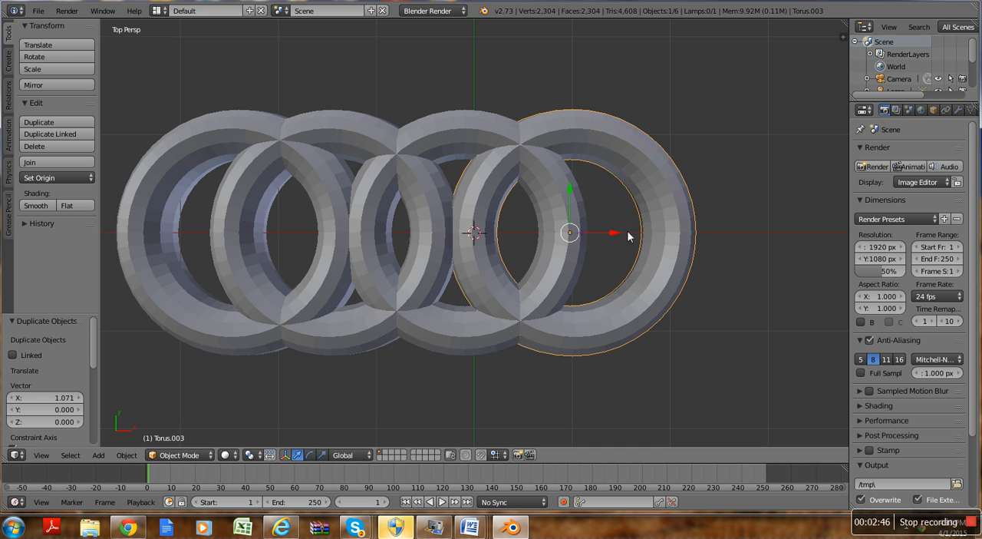
{"action": "left_click_drag", "start_coordinate": [616, 231], "coordinate": [661, 230]}
{"action": "key", "text": "ctrl+z"}
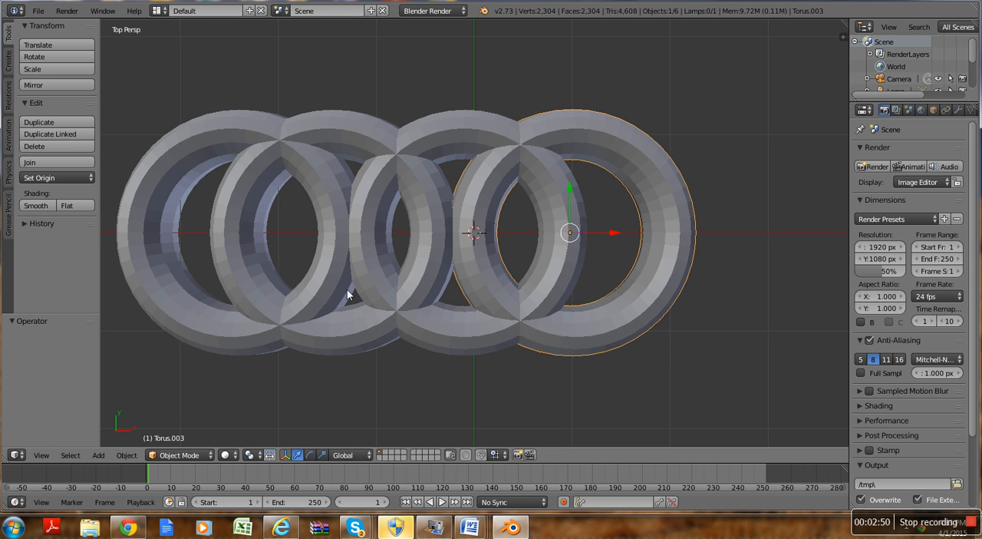
Step: Join the four rings into one object with the original torus active, and move it about 0.74 units along the X axis
{"action": "right_click", "coordinate": [439, 338], "text": "shift"}
{"action": "right_click", "coordinate": [248, 326], "text": "shift"}
{"action": "right_click", "coordinate": [253, 328], "text": "shift"}
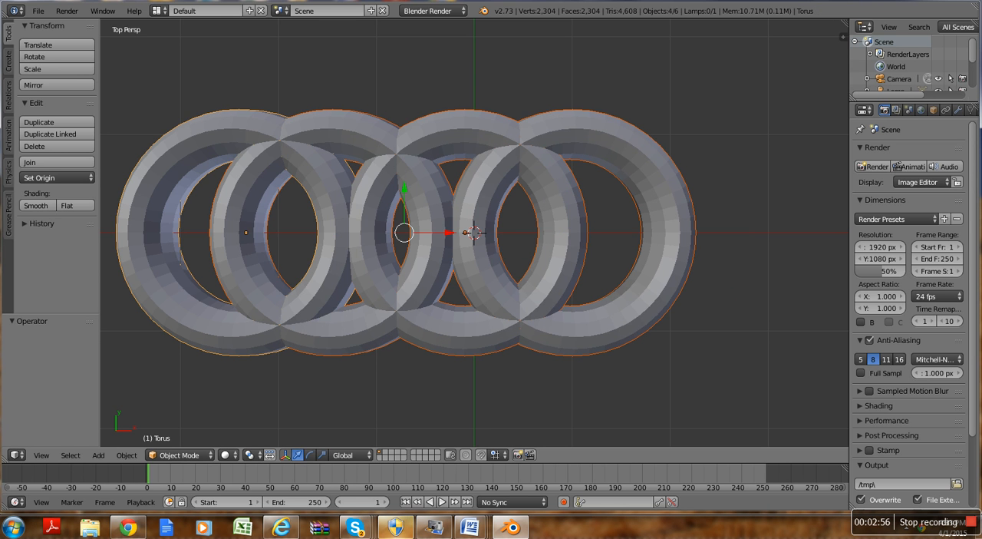
{"action": "left_click", "coordinate": [41, 163]}
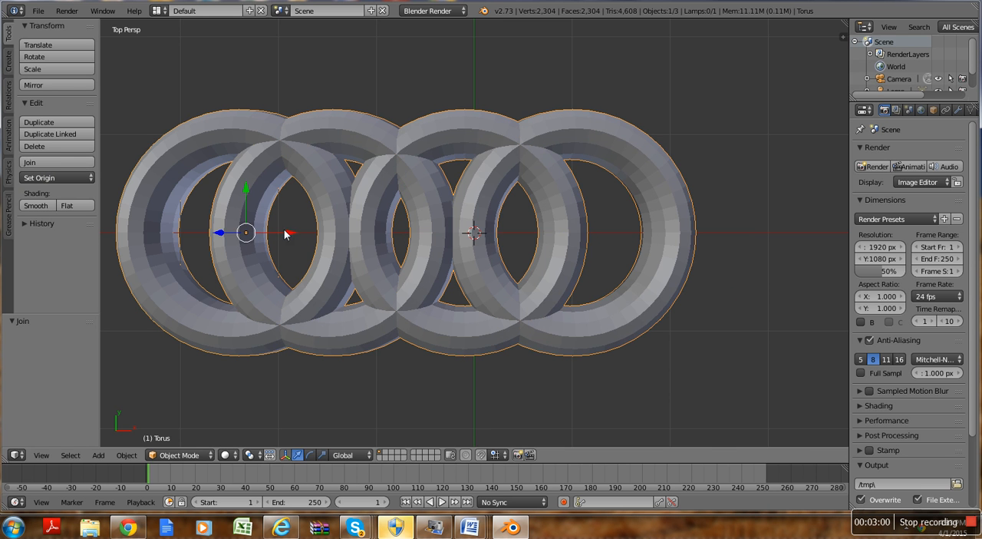
{"action": "key", "text": "g"}
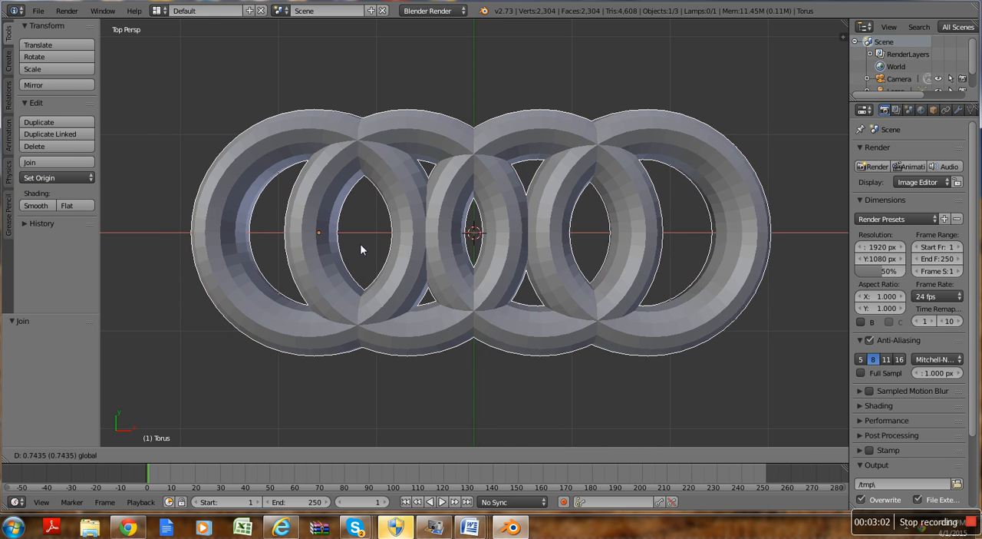
{"action": "left_click", "coordinate": [364, 247]}
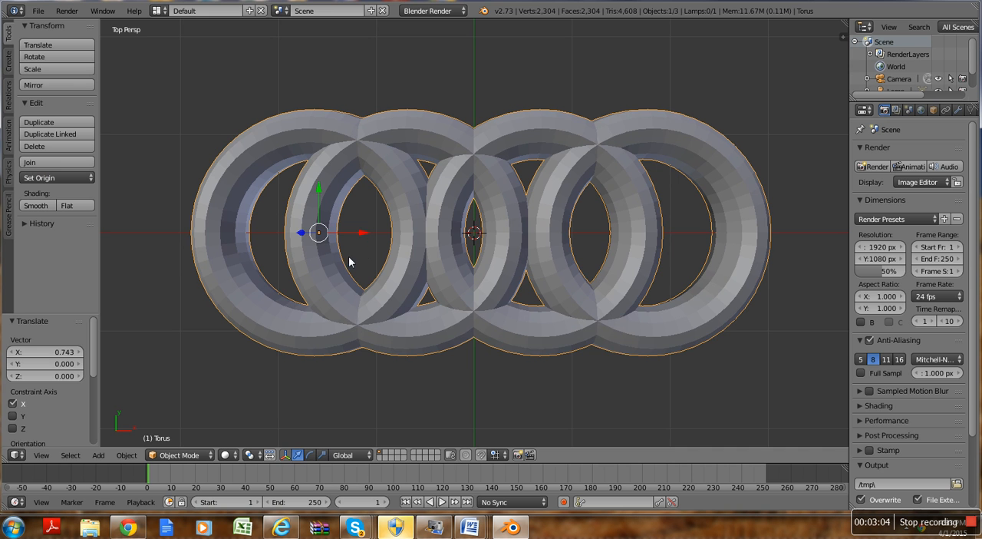
Step: Deselect everything, select only the joined rings, and apply smooth shading to them
{"action": "key", "text": "a"}
{"action": "key", "text": "a"}
{"action": "scroll", "coordinate": [246, 356], "scroll_direction": "down", "scroll_amount": 1}
{"action": "scroll", "coordinate": [247, 362], "scroll_direction": "down", "scroll_amount": 5}
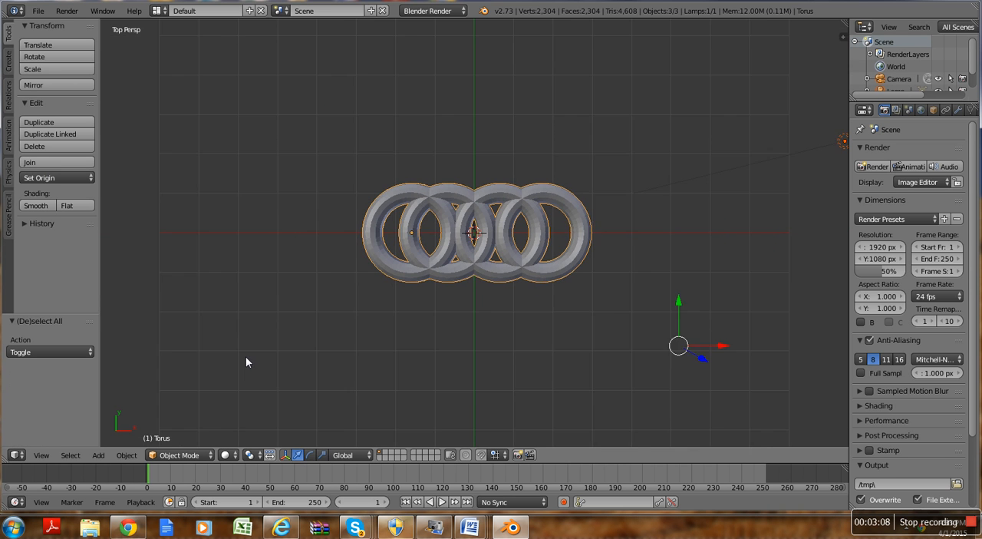
{"action": "key", "text": "a"}
{"action": "scroll", "coordinate": [388, 256], "scroll_direction": "up", "scroll_amount": 6}
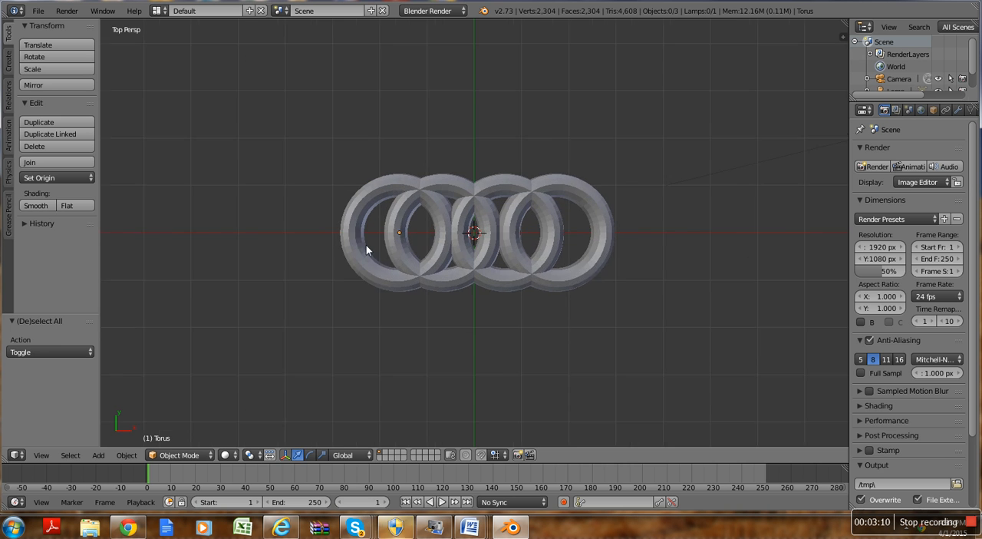
{"action": "scroll", "coordinate": [380, 251], "scroll_direction": "down", "scroll_amount": 1}
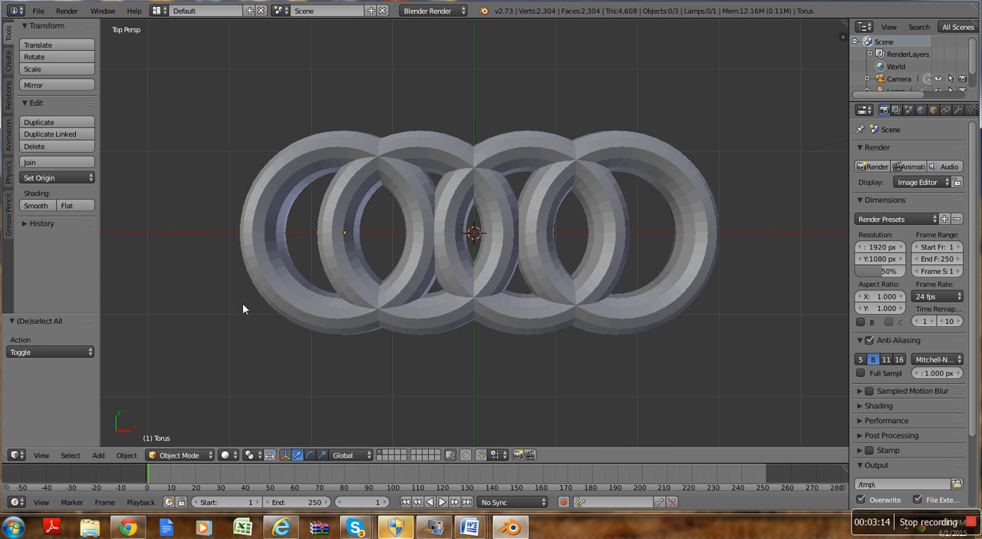
{"action": "right_click", "coordinate": [315, 316]}
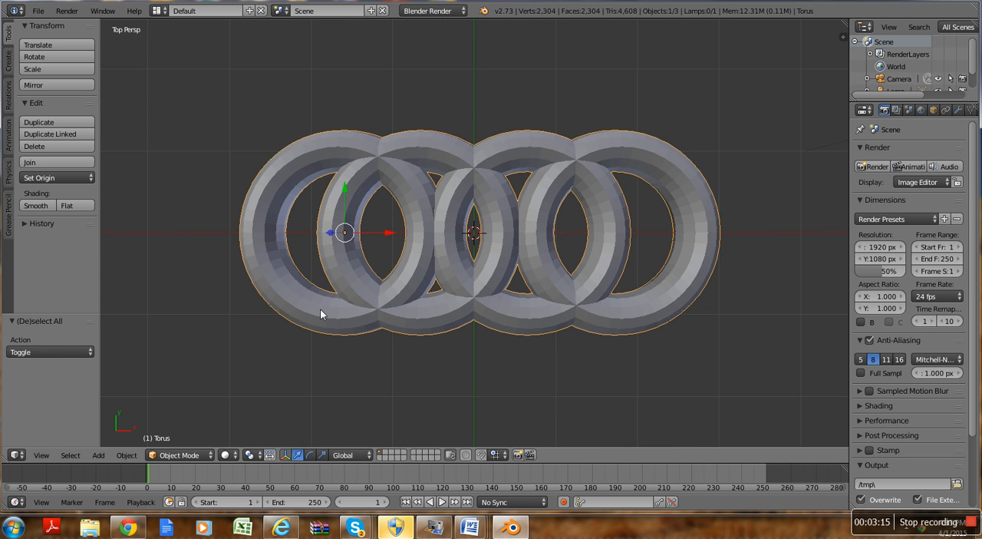
{"action": "left_click", "coordinate": [36, 206]}
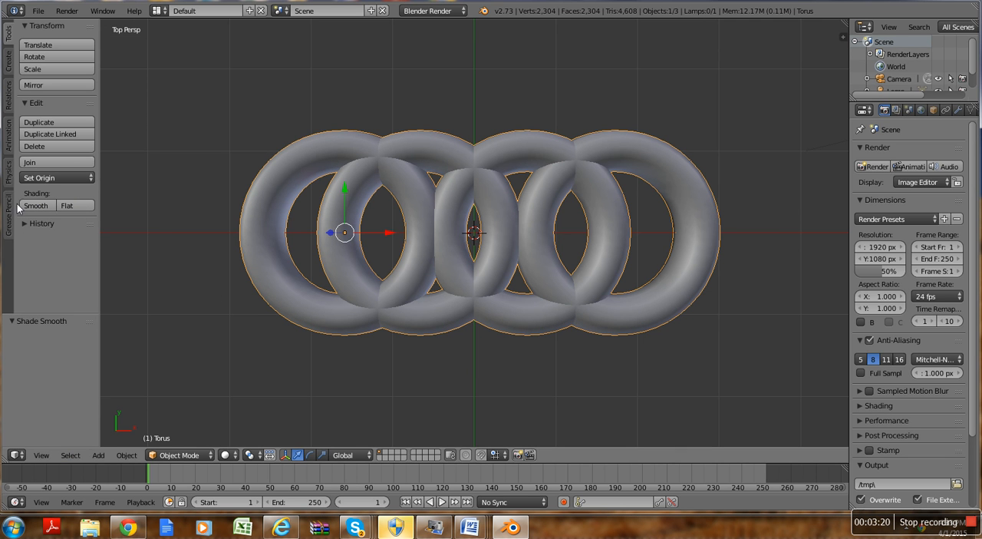
Step: Enter Edit Mode on the joined rings and switch to face selection
{"action": "key", "text": "t"}
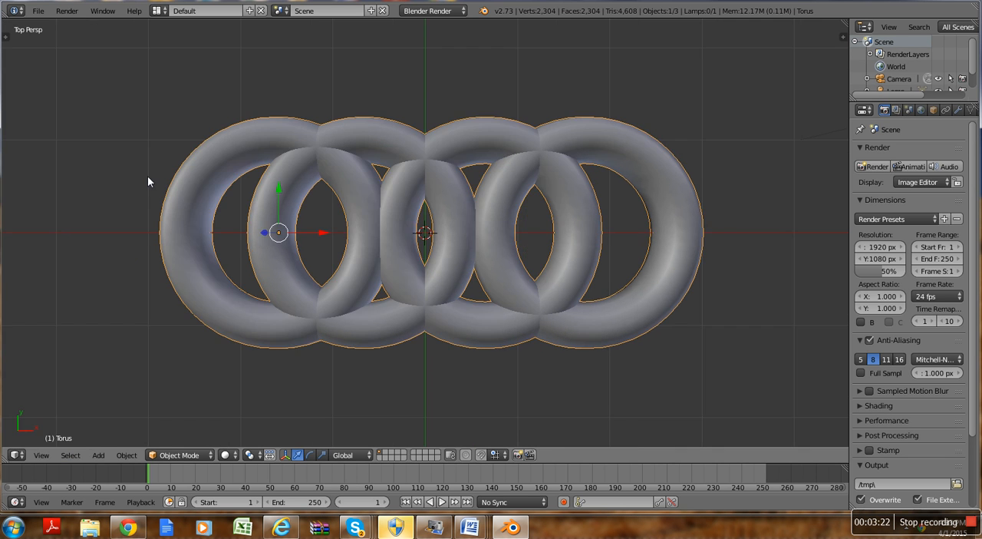
{"action": "left_click", "coordinate": [210, 457]}
{"action": "left_click", "coordinate": [184, 427]}
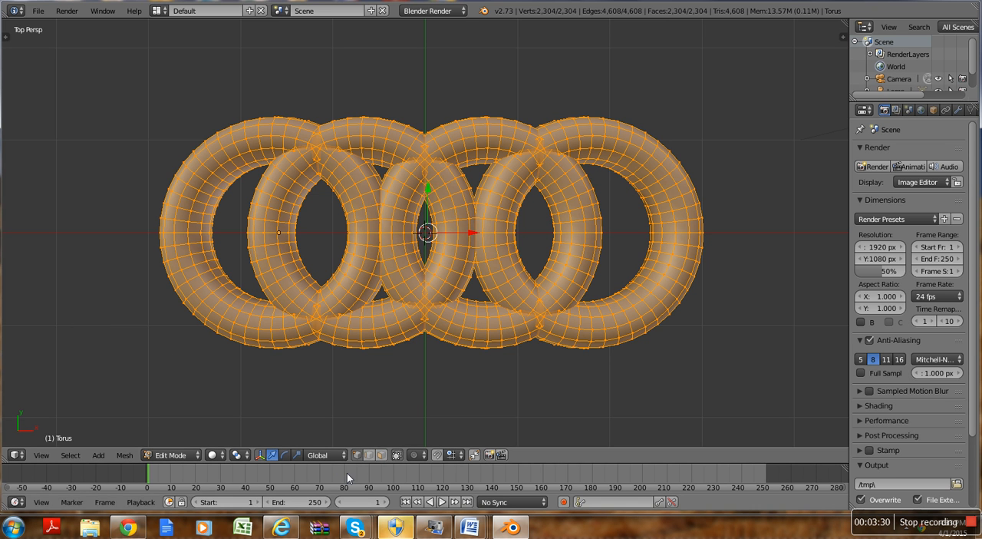
{"action": "left_click", "coordinate": [382, 455]}
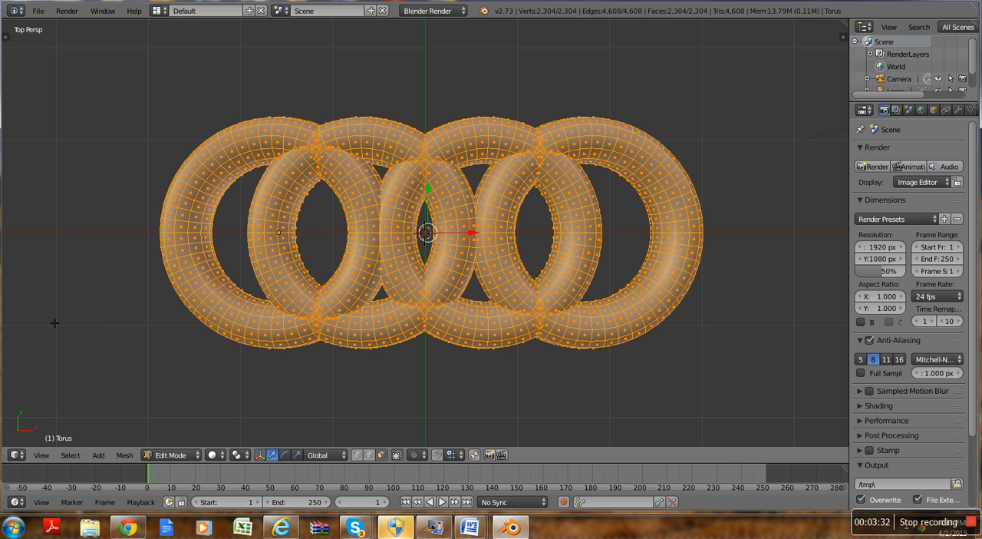
Step: Try extruding a circle-selected patch of faces on the outer side of the leftmost ring
{"action": "key", "text": "a"}
{"action": "key", "text": "c"}
{"action": "scroll", "coordinate": [166, 225], "scroll_direction": "up", "scroll_amount": 4}
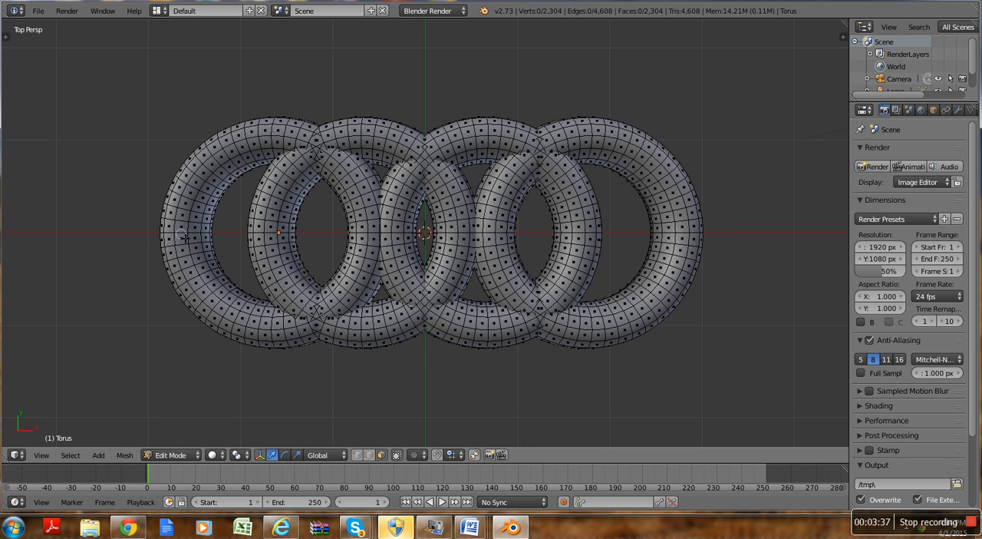
{"action": "left_click_drag", "start_coordinate": [184, 242], "coordinate": [193, 269]}
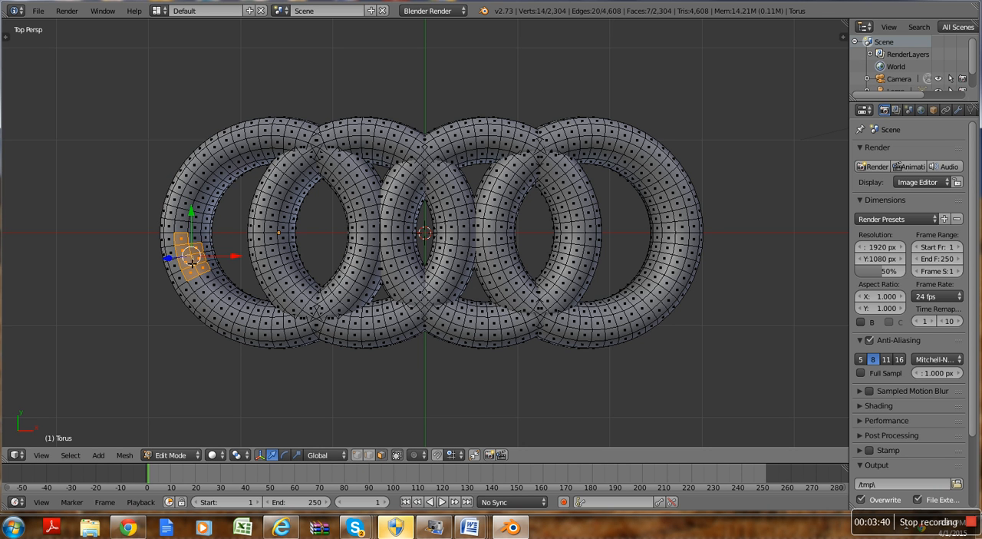
{"action": "key", "text": "e"}
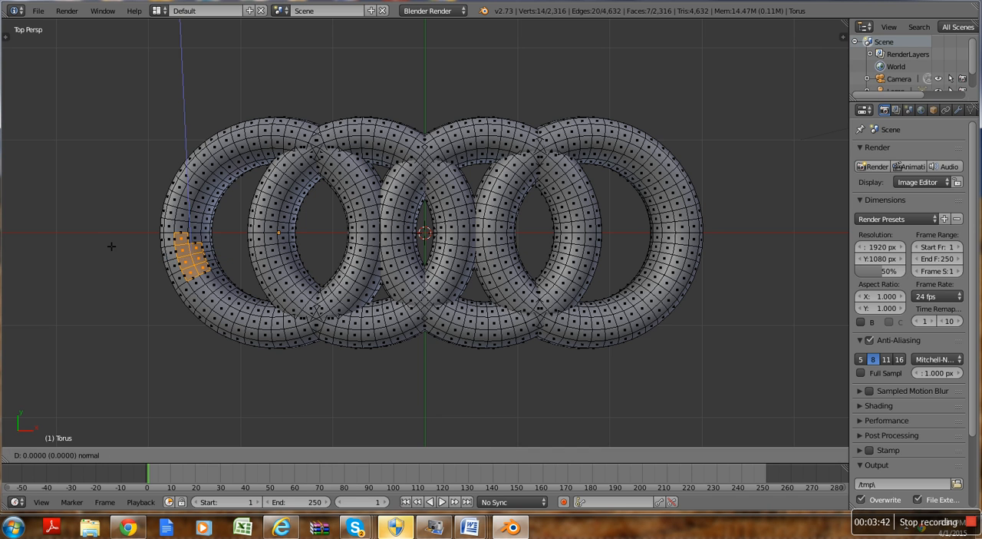
{"action": "left_click", "coordinate": [96, 216]}
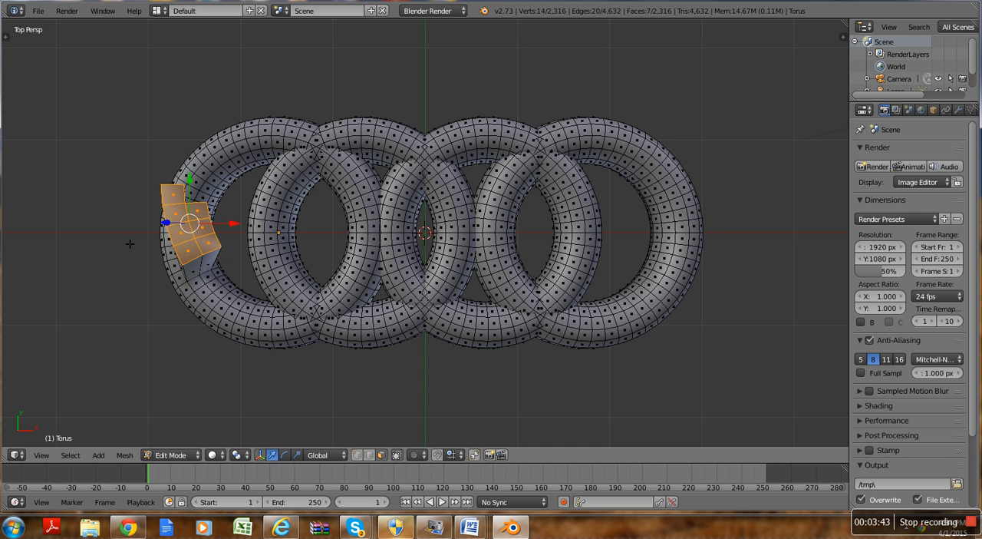
{"action": "key", "text": "ctrl+z"}
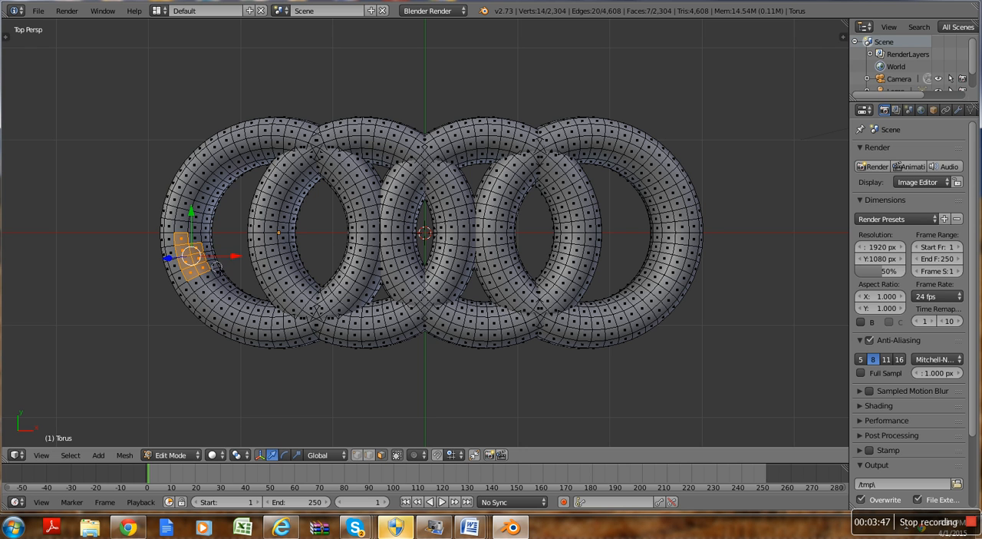
Step: Try extruding a single face of the leftmost ring about 0.48 units inward along its normal
{"action": "right_click", "coordinate": [206, 269], "text": "shift"}
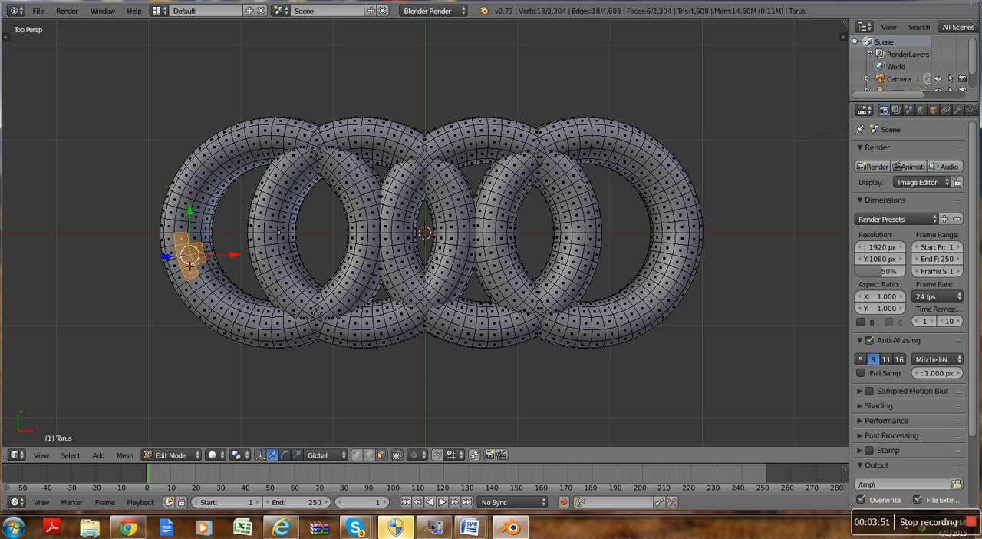
{"action": "right_click", "coordinate": [189, 265]}
{"action": "key", "text": "e"}
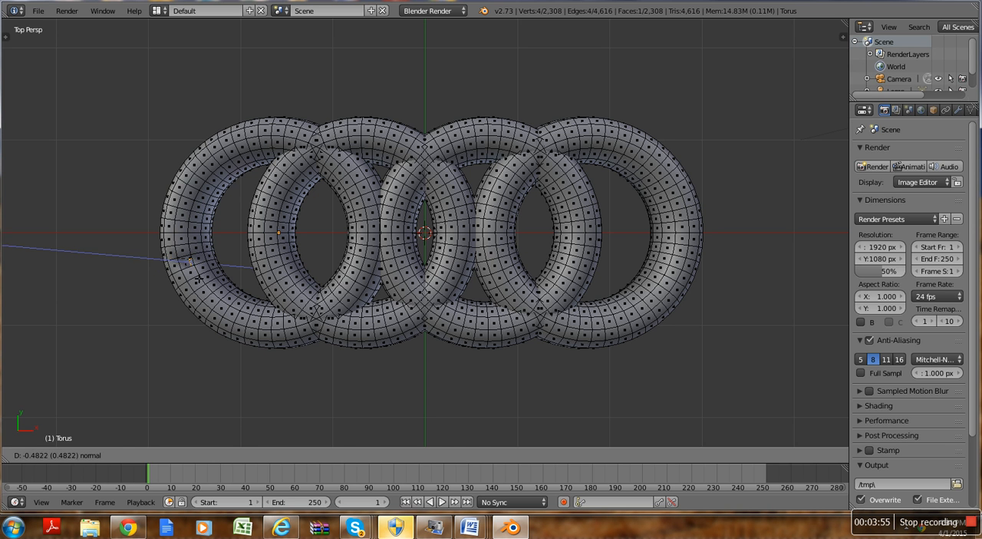
{"action": "left_click", "coordinate": [198, 279]}
{"action": "key", "text": "x"}
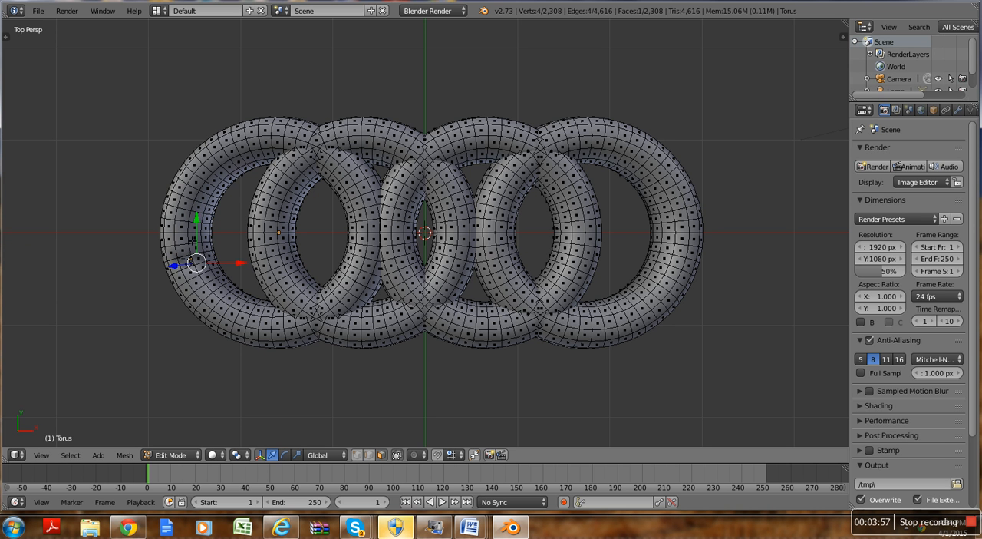
{"action": "key", "text": "ctrl+z"}
{"action": "key", "text": "a"}
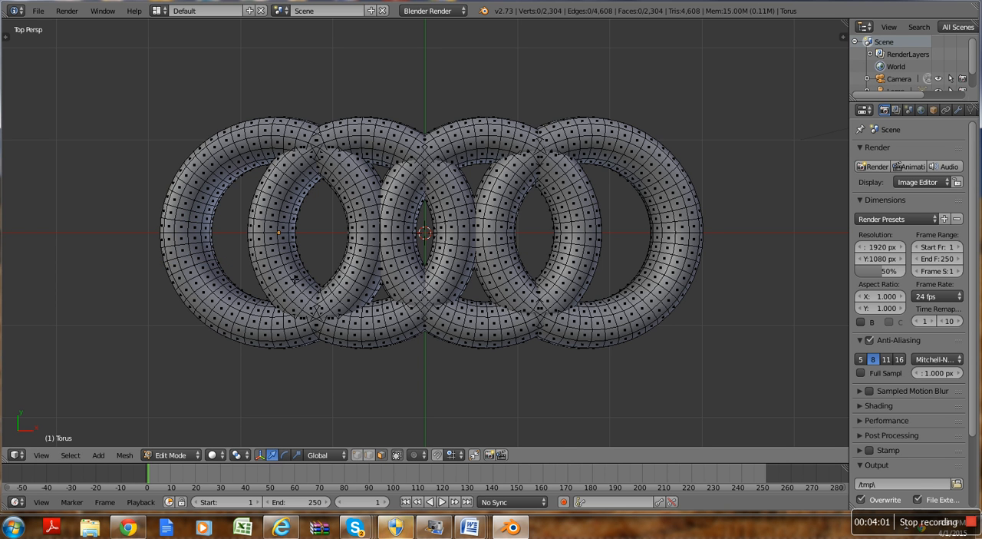
Step: Try deleting a single face from the lower left part of the second ring
{"action": "right_click", "coordinate": [285, 272]}
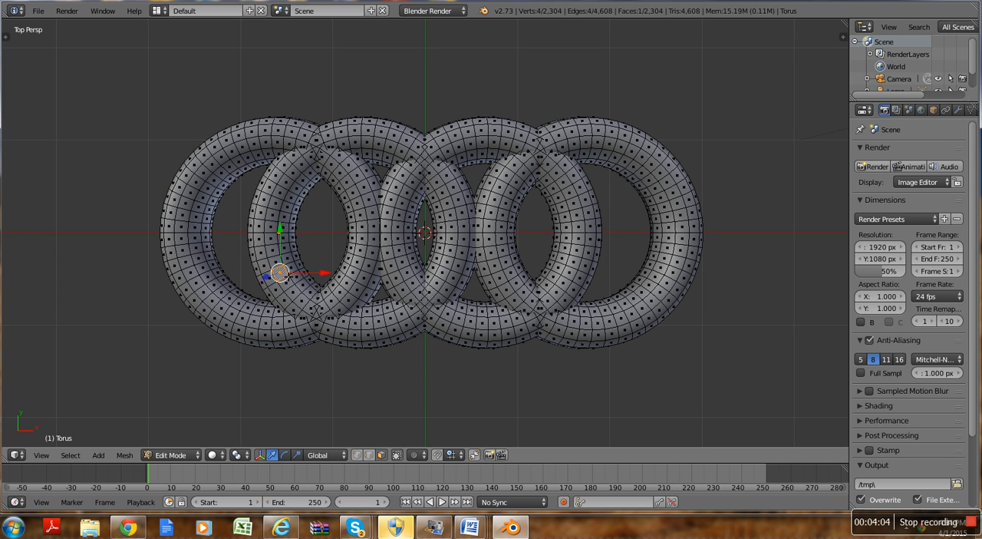
{"action": "left_click", "coordinate": [290, 300]}
{"action": "key", "text": "x"}
{"action": "key", "text": "Escape"}
{"action": "key", "text": "x"}
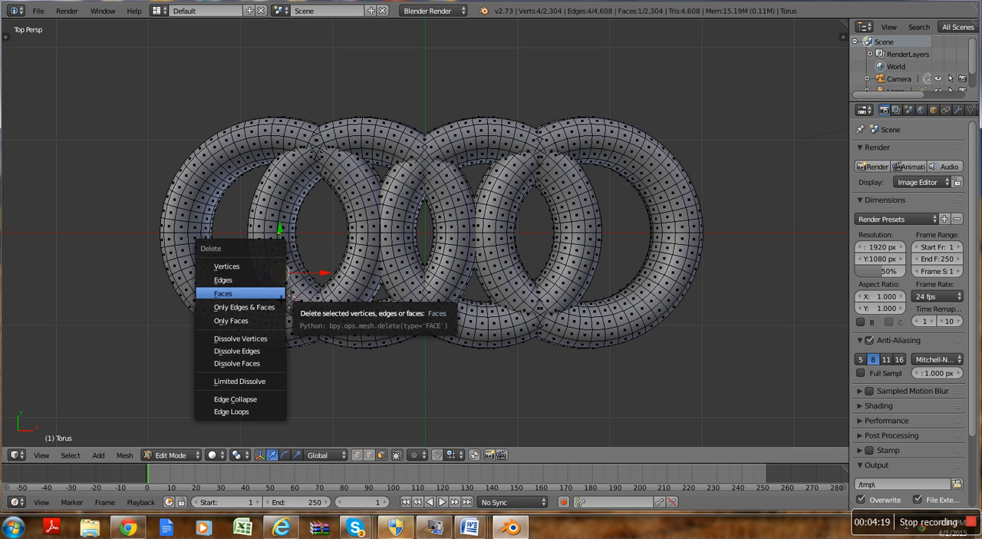
{"action": "left_click", "coordinate": [222, 293]}
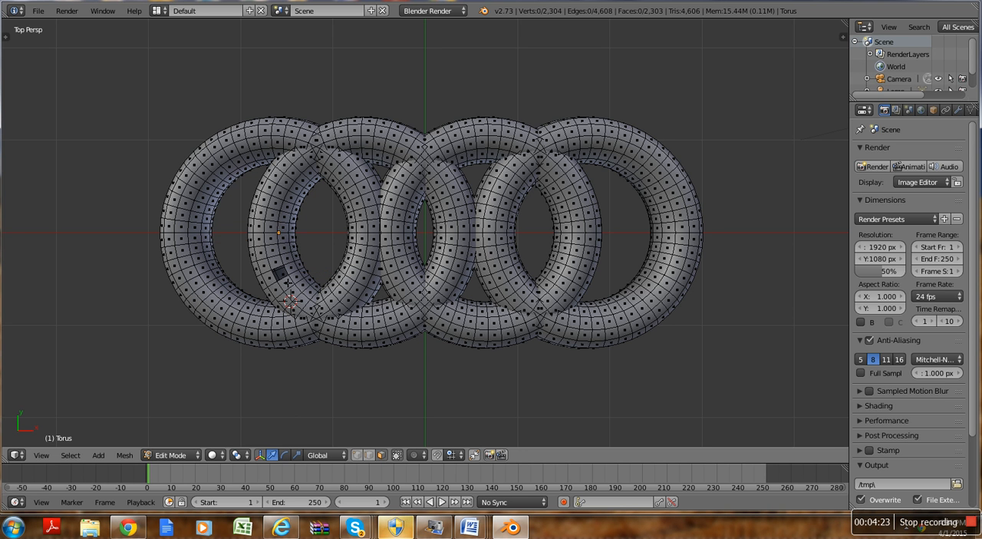
{"action": "key", "text": "ctrl+z"}
{"action": "key", "text": "ctrl+z"}
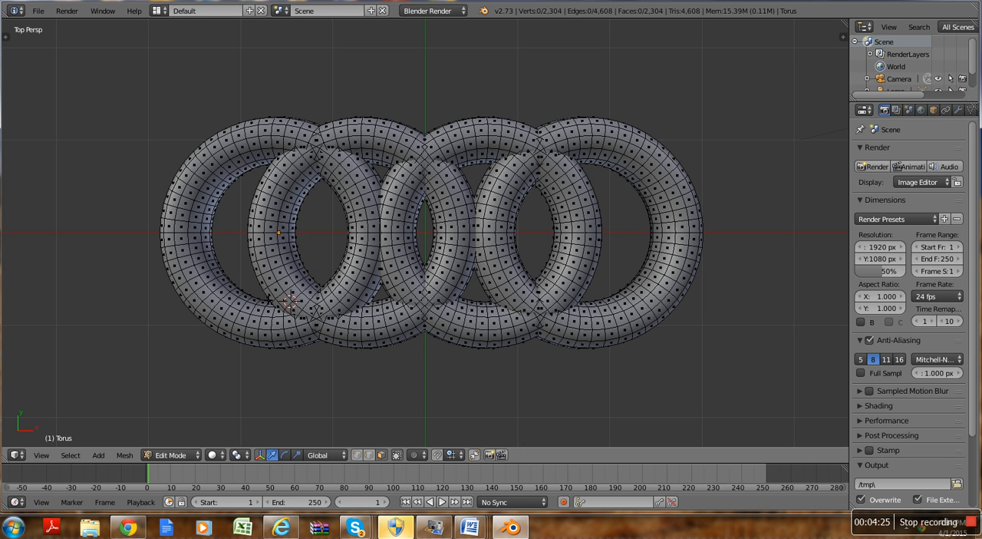
Step: Return the joined rings to Object Mode and switch them to Sculpt Mode
{"action": "left_click", "coordinate": [171, 454]}
{"action": "left_click", "coordinate": [170, 440]}
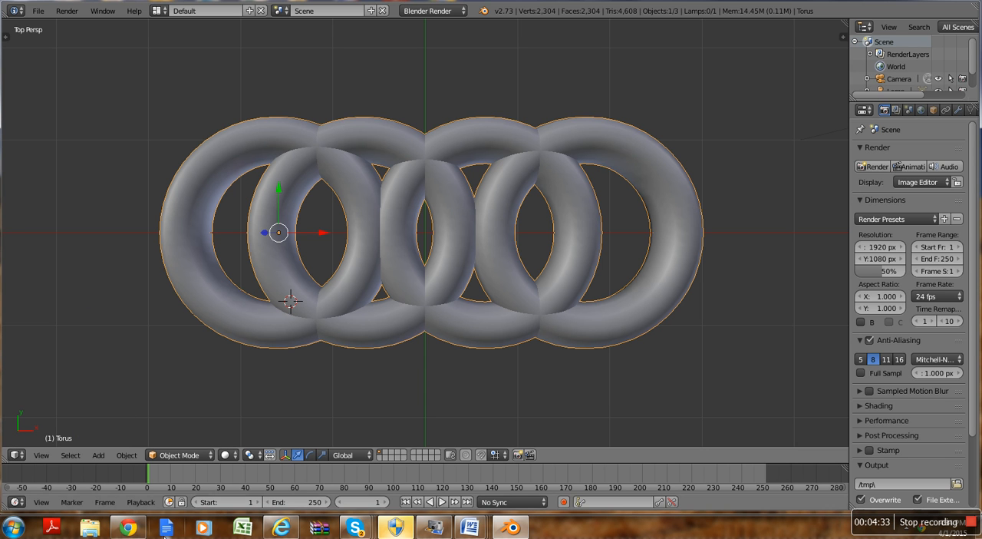
{"action": "left_click", "coordinate": [175, 456]}
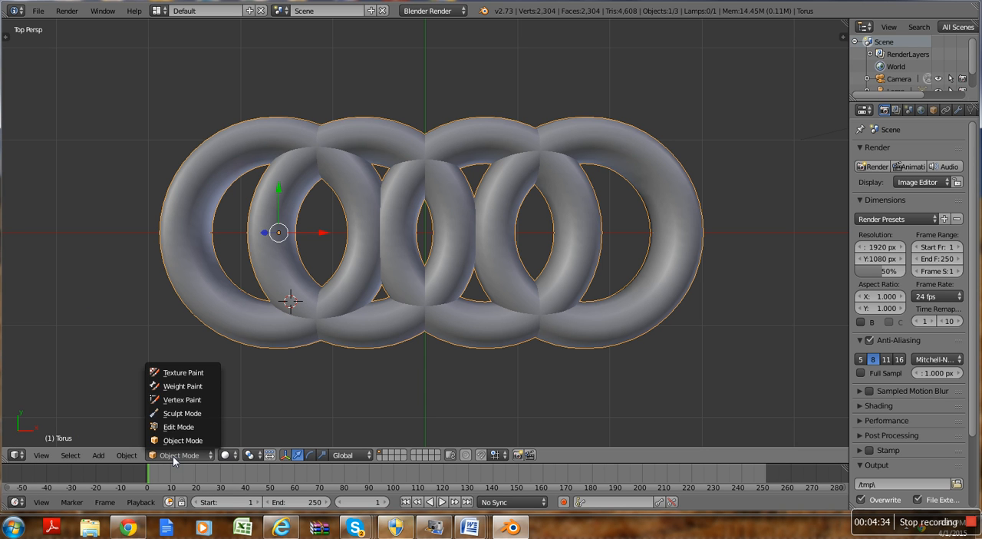
{"action": "left_click", "coordinate": [158, 415]}
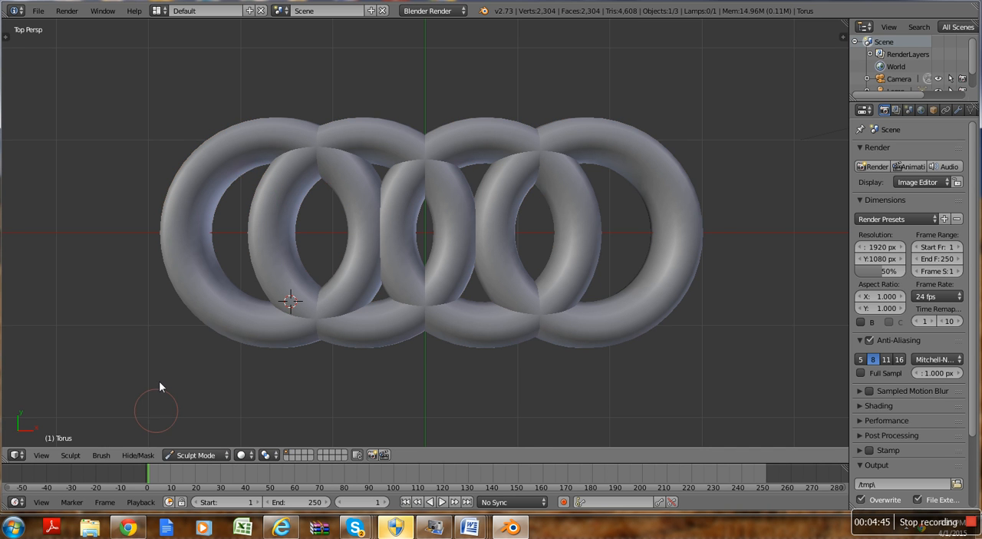
Step: Enable dynamic topology (Dyntopo) for sculpting the rings
{"action": "key", "text": "t"}
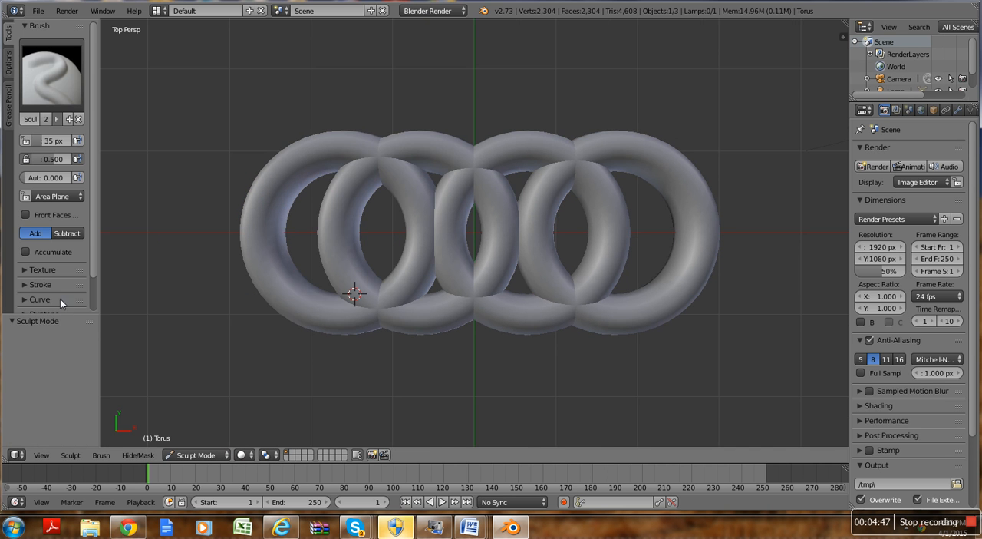
{"action": "scroll", "coordinate": [95, 250], "scroll_direction": "down", "scroll_amount": 2}
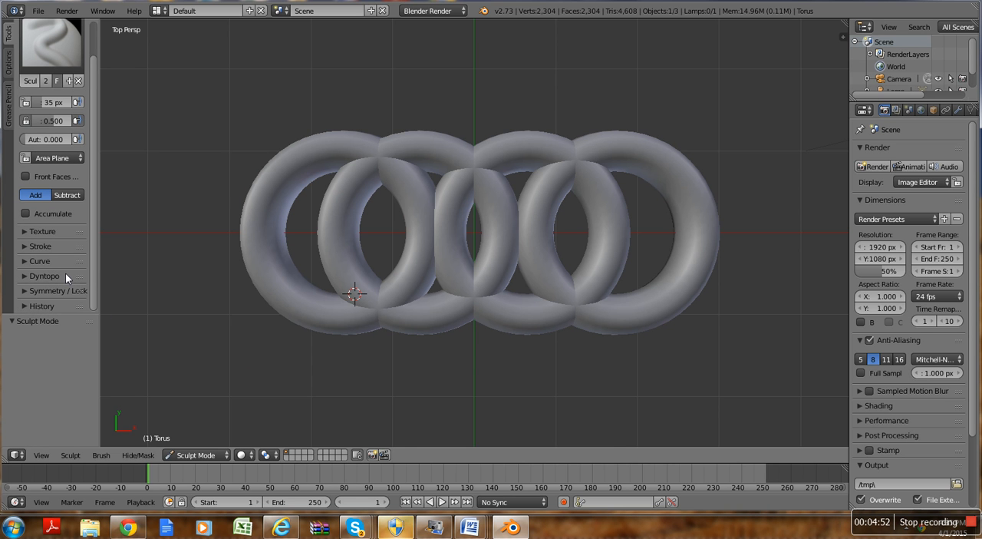
{"action": "left_click", "coordinate": [65, 275]}
{"action": "scroll", "coordinate": [64, 280], "scroll_direction": "down", "scroll_amount": 1}
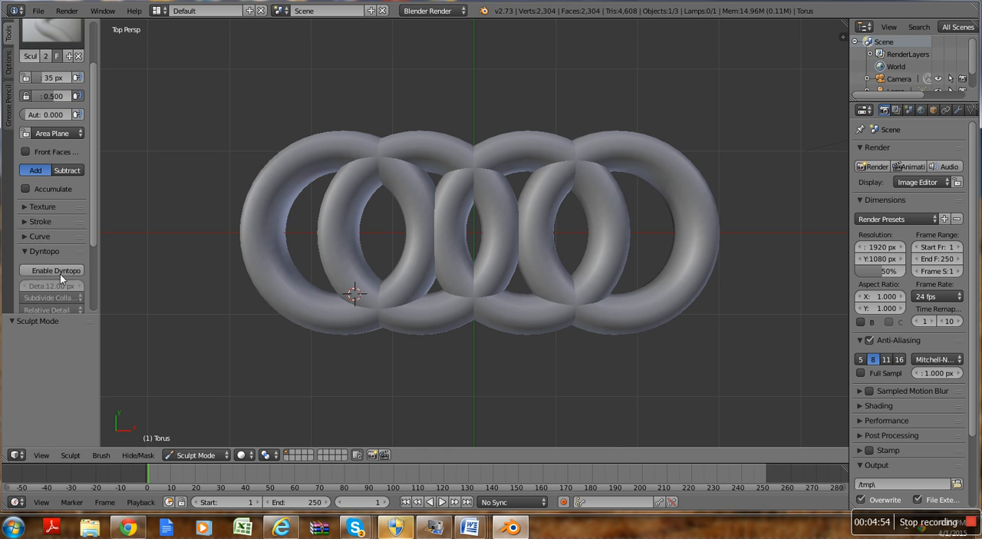
{"action": "left_click", "coordinate": [70, 270]}
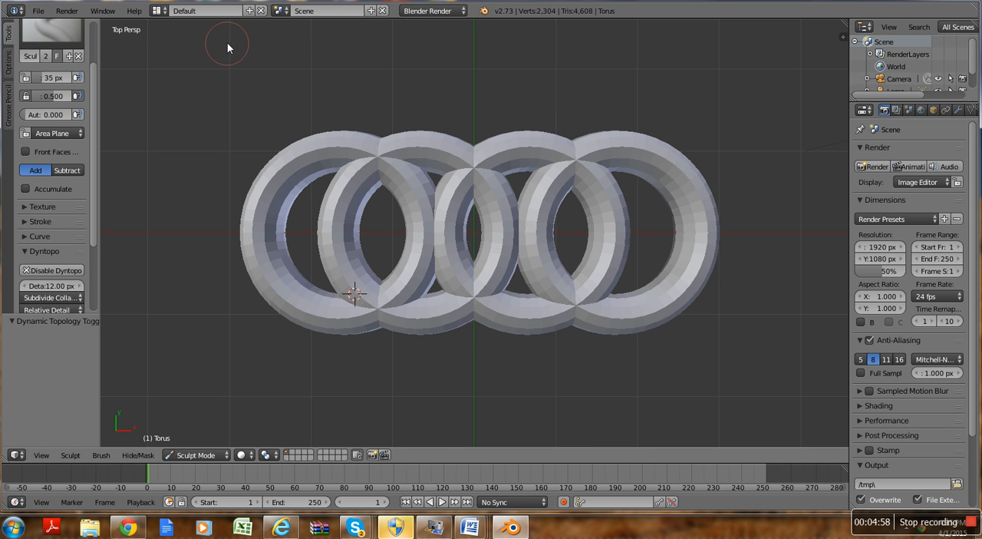
Step: Sculpt raised lumps across all four rings with Add strokes, and carve back the middle overlaps and the leftmost ring's outer edge with Subtract
{"action": "mouse_move", "coordinate": [252, 224]}
{"action": "left_mouse_down"}
{"action": "mouse_move", "coordinate": [256, 239]}
{"action": "mouse_move", "coordinate": [218, 199]}
{"action": "mouse_move", "coordinate": [223, 274]}
{"action": "mouse_move", "coordinate": [344, 256]}
{"action": "mouse_move", "coordinate": [120, 206]}
{"action": "mouse_move", "coordinate": [284, 243]}
{"action": "mouse_move", "coordinate": [190, 165]}
{"action": "mouse_move", "coordinate": [682, 176]}
{"action": "mouse_move", "coordinate": [517, 321]}
{"action": "mouse_move", "coordinate": [702, 235]}
{"action": "mouse_move", "coordinate": [765, 314]}
{"action": "mouse_move", "coordinate": [728, 283]}
{"action": "mouse_move", "coordinate": [614, 239]}
{"action": "mouse_move", "coordinate": [499, 315]}
{"action": "mouse_move", "coordinate": [281, 110]}
{"action": "mouse_move", "coordinate": [390, 184]}
{"action": "mouse_move", "coordinate": [300, 192]}
{"action": "mouse_move", "coordinate": [730, 140]}
{"action": "mouse_move", "coordinate": [329, 266]}
{"action": "mouse_move", "coordinate": [706, 238]}
{"action": "mouse_move", "coordinate": [507, 310]}
{"action": "mouse_move", "coordinate": [388, 317]}
{"action": "mouse_move", "coordinate": [462, 235]}
{"action": "mouse_move", "coordinate": [434, 245]}
{"action": "left_mouse_up"}
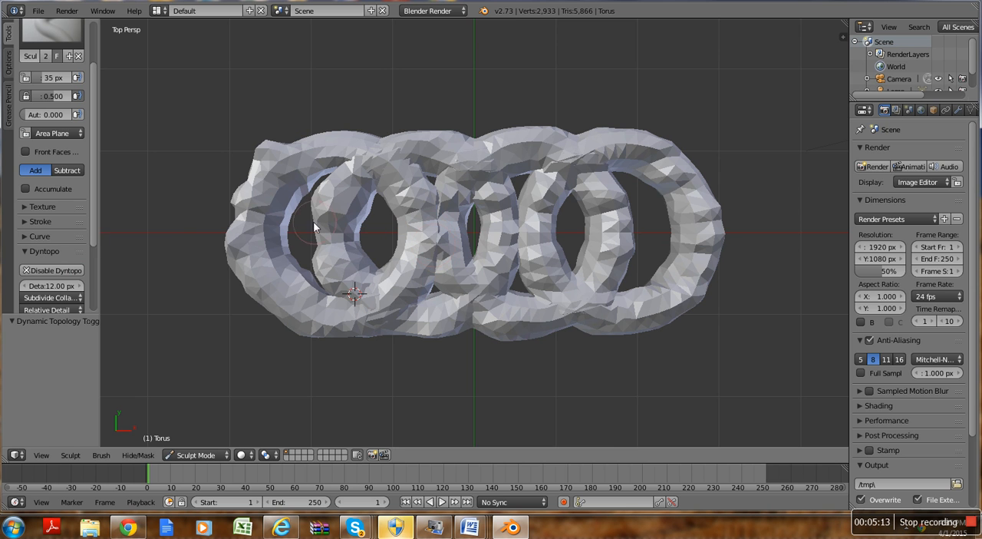
{"action": "left_click", "coordinate": [62, 169]}
{"action": "mouse_move", "coordinate": [433, 259]}
{"action": "left_mouse_down"}
{"action": "mouse_move", "coordinate": [425, 240]}
{"action": "mouse_move", "coordinate": [455, 260]}
{"action": "left_mouse_up"}
{"action": "mouse_move", "coordinate": [440, 225]}
{"action": "left_mouse_down"}
{"action": "mouse_move", "coordinate": [459, 264]}
{"action": "mouse_move", "coordinate": [410, 233]}
{"action": "mouse_move", "coordinate": [420, 251]}
{"action": "mouse_move", "coordinate": [421, 242]}
{"action": "mouse_move", "coordinate": [434, 255]}
{"action": "mouse_move", "coordinate": [427, 229]}
{"action": "left_mouse_up"}
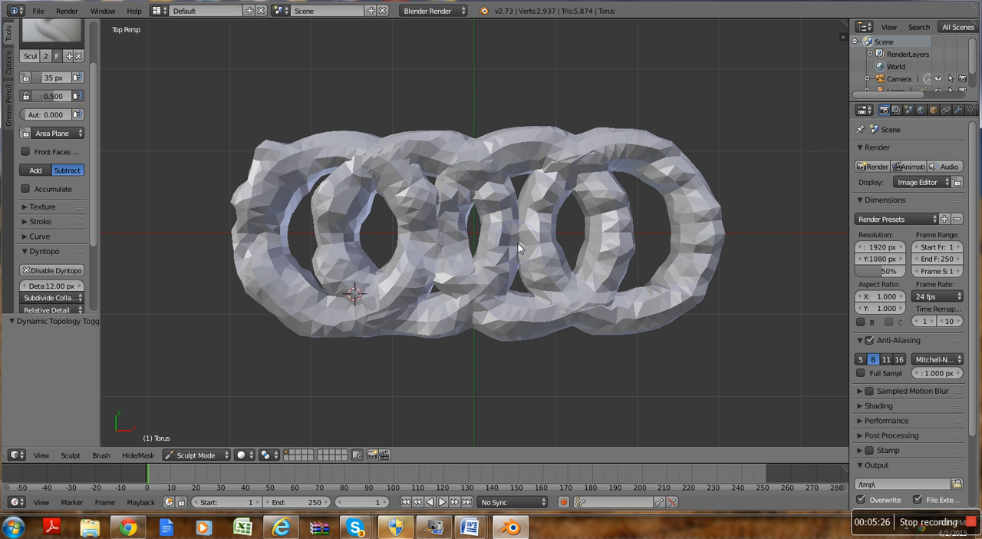
{"action": "left_click_drag", "start_coordinate": [508, 246], "coordinate": [440, 276]}
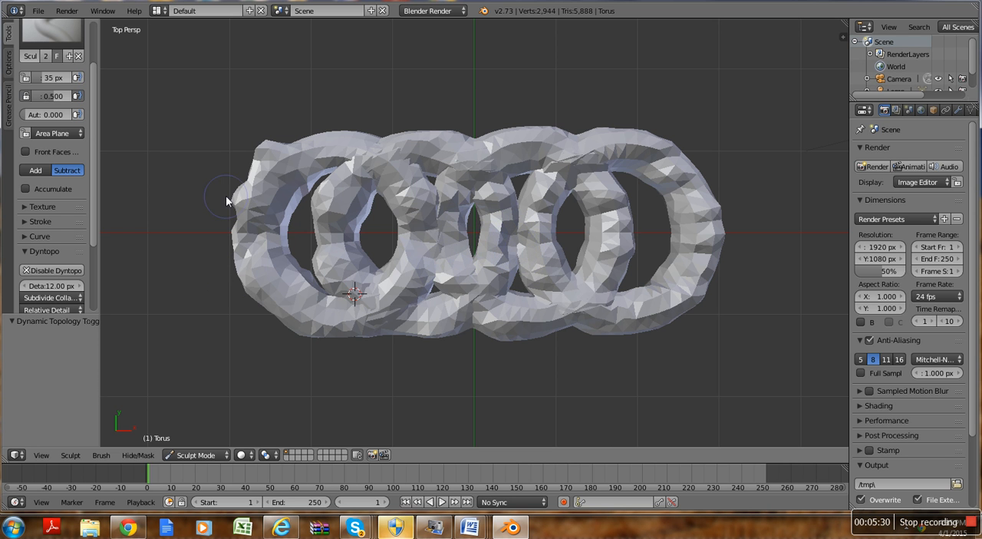
{"action": "left_click_drag", "start_coordinate": [255, 154], "coordinate": [268, 173]}
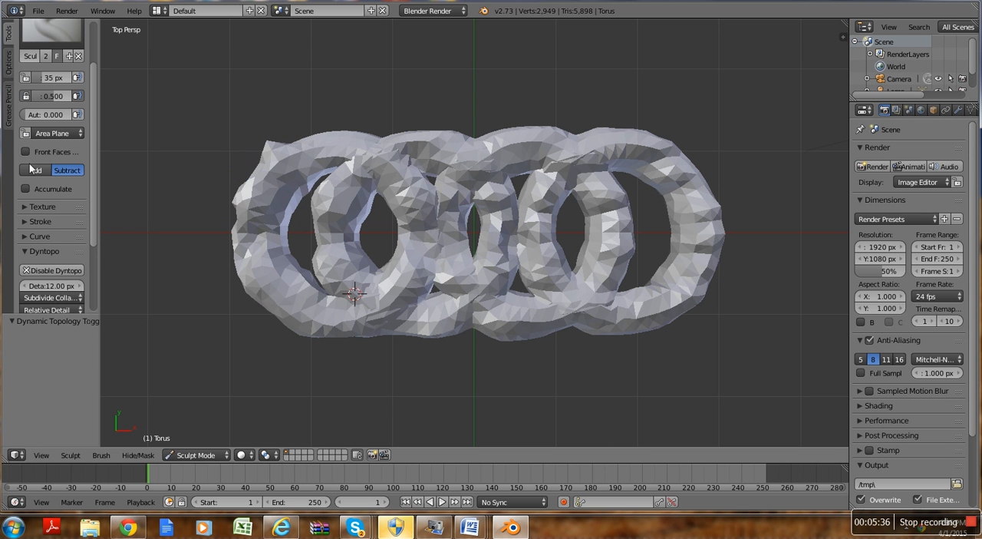
Step: Return the sculpted rings to Object Mode and apply smooth shading to them
{"action": "left_click", "coordinate": [206, 455]}
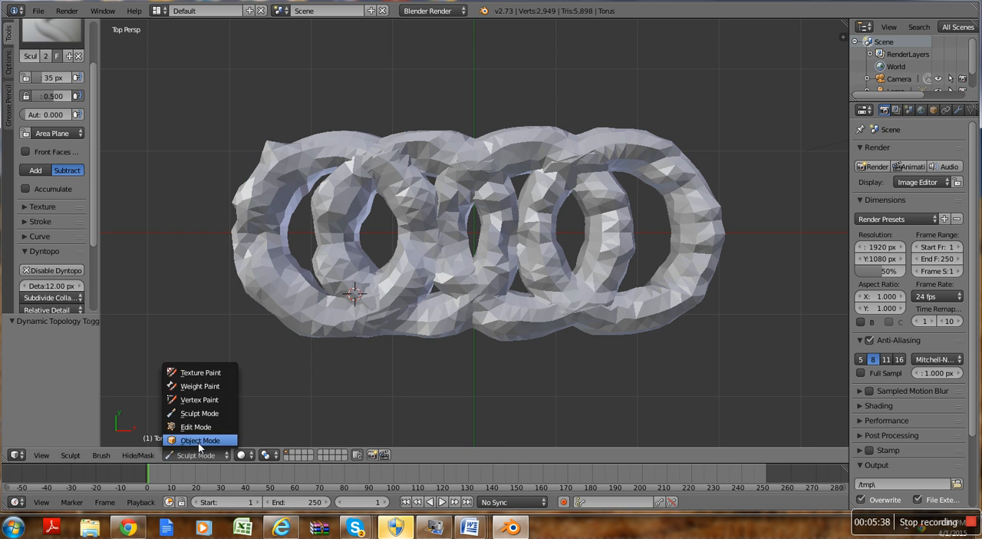
{"action": "left_click", "coordinate": [201, 453]}
{"action": "left_click", "coordinate": [35, 142]}
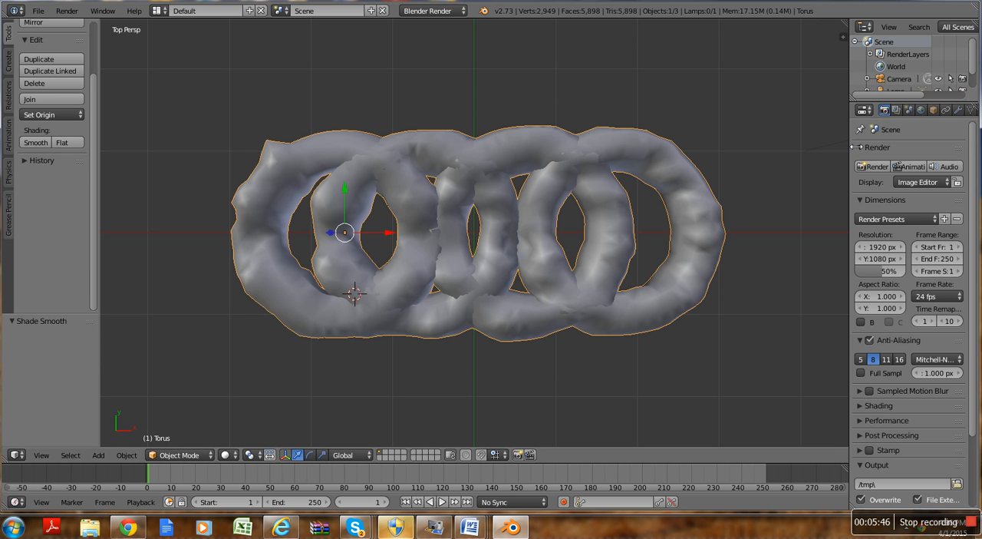
Step: Widen the properties area and add a new material to the rings
{"action": "left_click_drag", "start_coordinate": [852, 146], "coordinate": [798, 163]}
{"action": "left_click", "coordinate": [931, 111]}
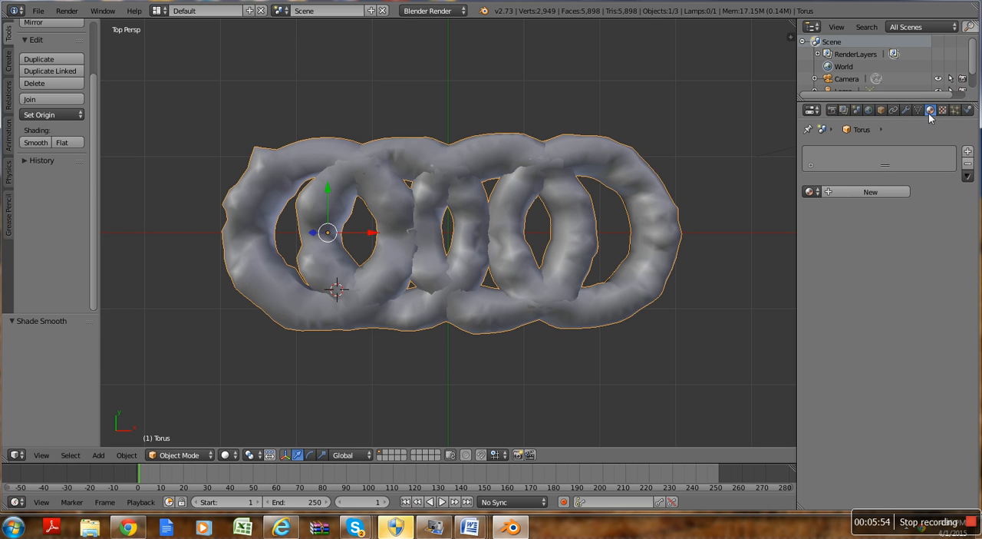
{"action": "left_click", "coordinate": [893, 192]}
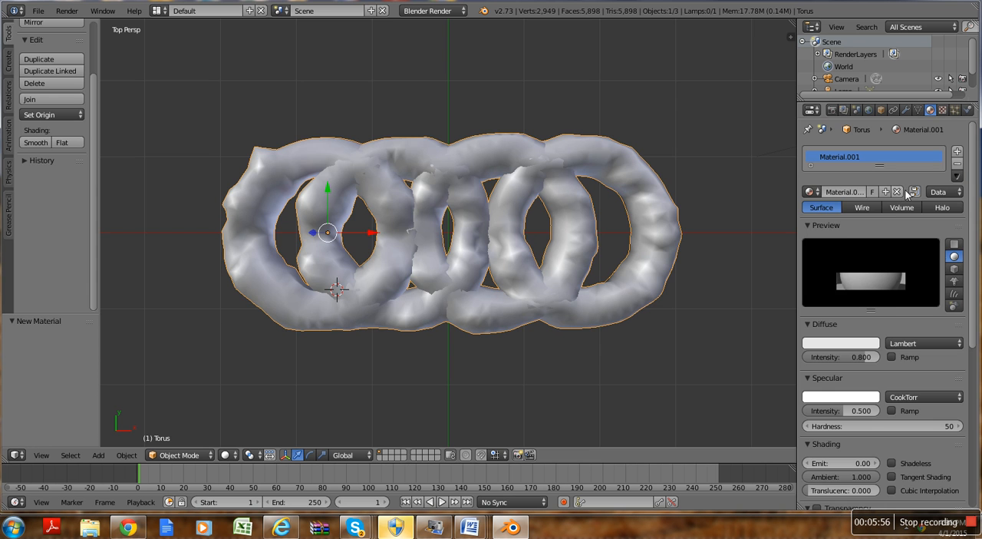
Step: Add a new Image or Movie texture to the rings' material and browse the Desktop folder for its image file
{"action": "left_click", "coordinate": [944, 109]}
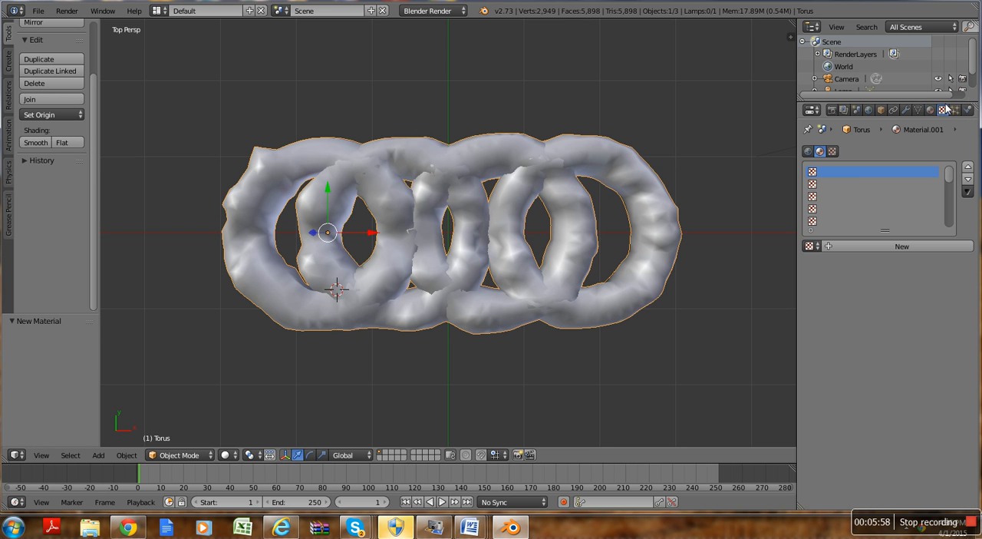
{"action": "left_click", "coordinate": [862, 246]}
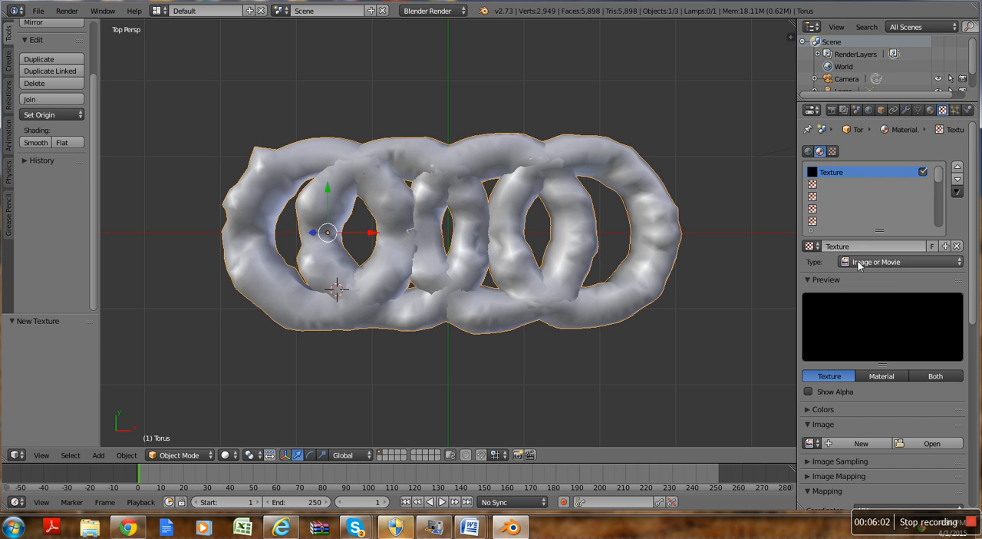
{"action": "left_click", "coordinate": [858, 263]}
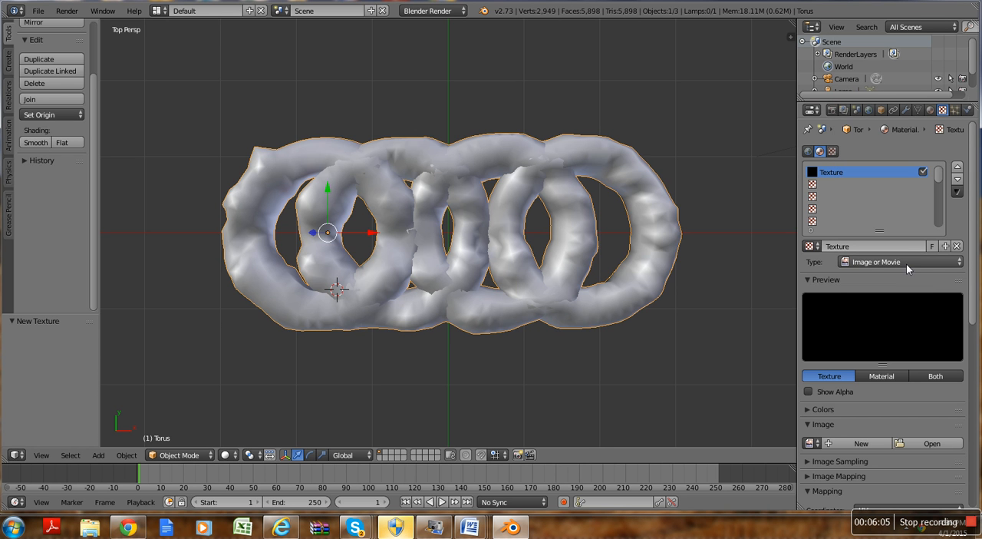
{"action": "left_click", "coordinate": [946, 444]}
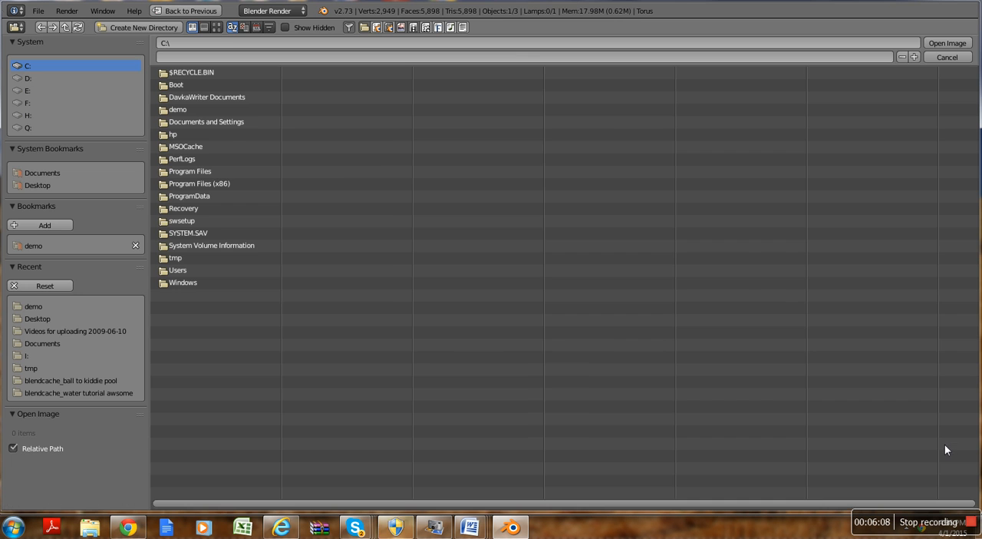
{"action": "left_click", "coordinate": [43, 185]}
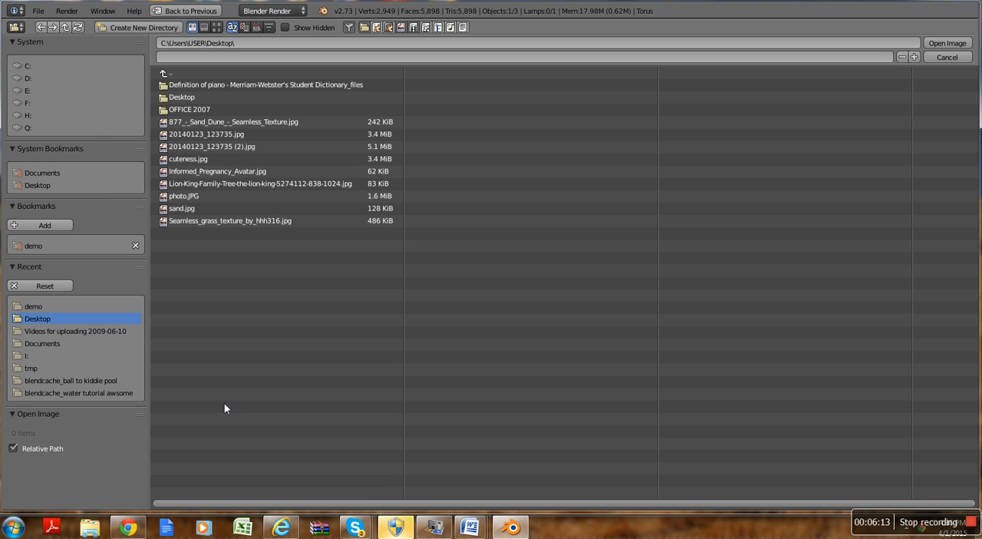
Step: Switch to Chrome and run a Google image search for "metal texture"
{"action": "left_click", "coordinate": [122, 529]}
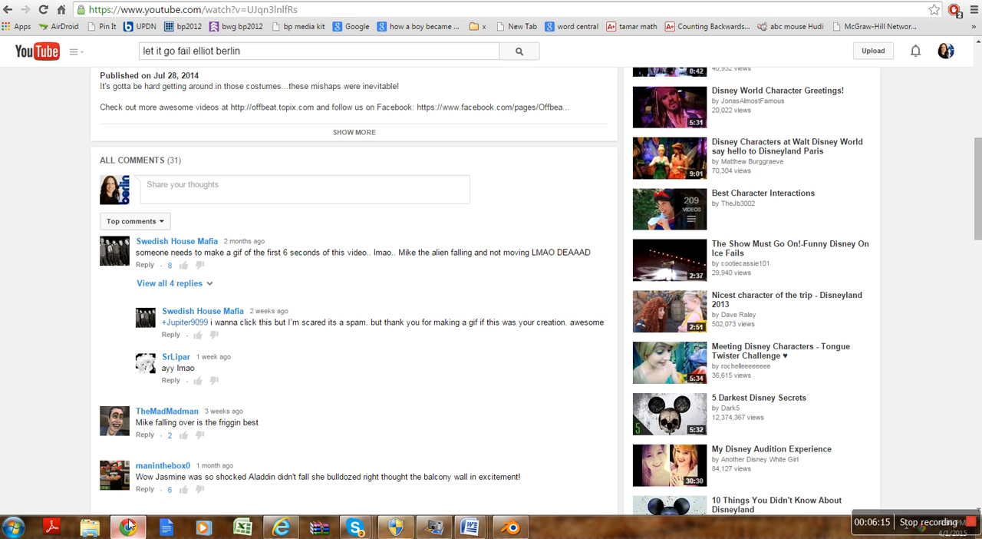
{"action": "left_click", "coordinate": [309, 11]}
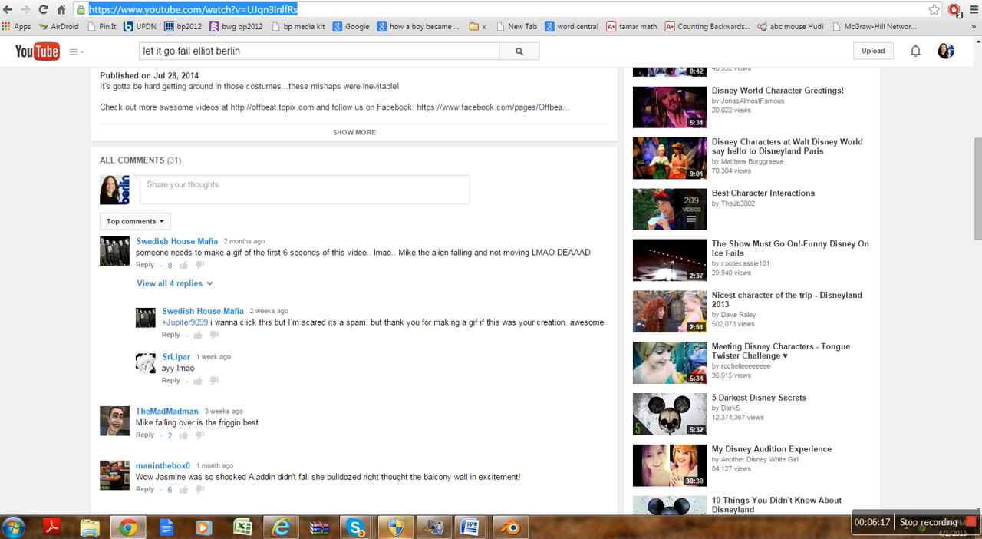
{"action": "key", "text": "BackSpace"}
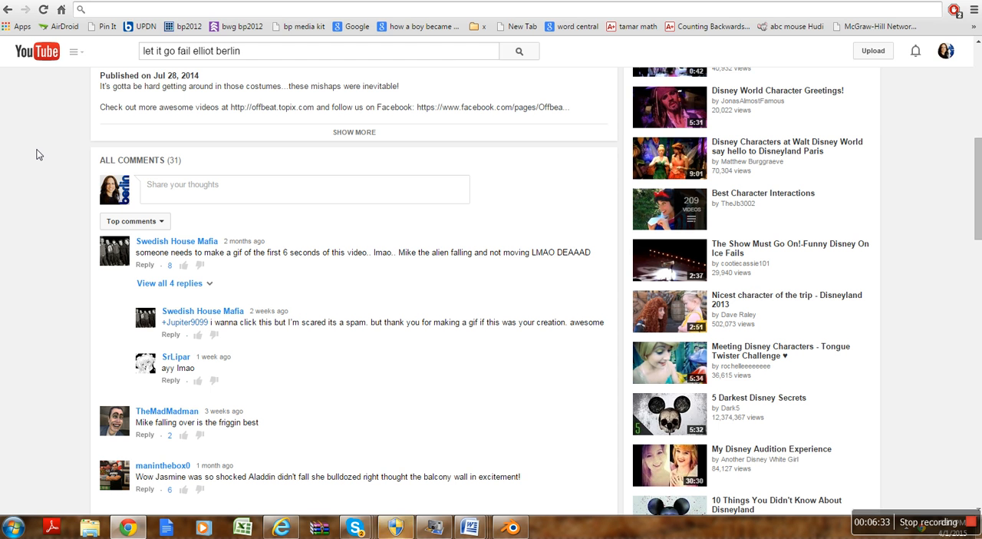
{"action": "type", "text": "metal texture"}
{"action": "key", "text": "Return"}
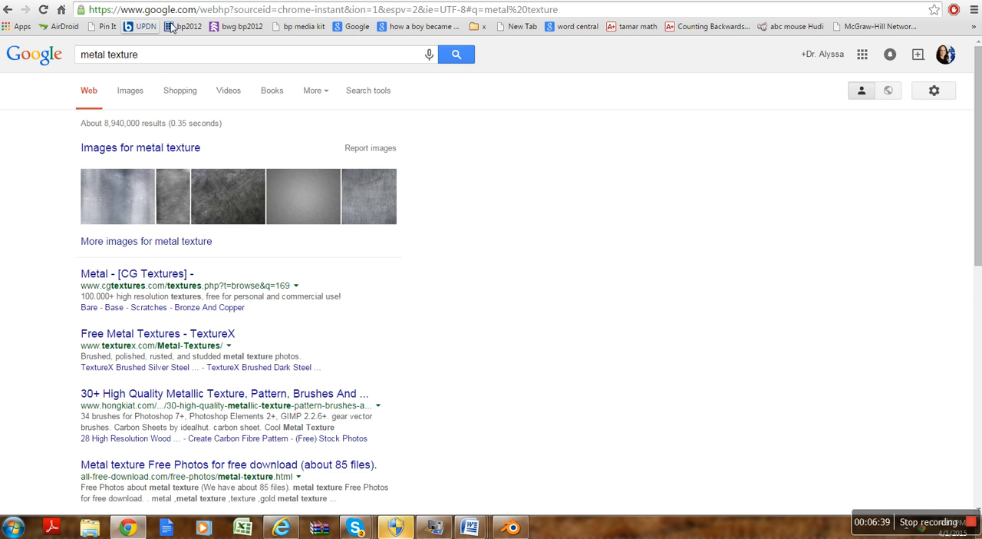
{"action": "left_click", "coordinate": [129, 94]}
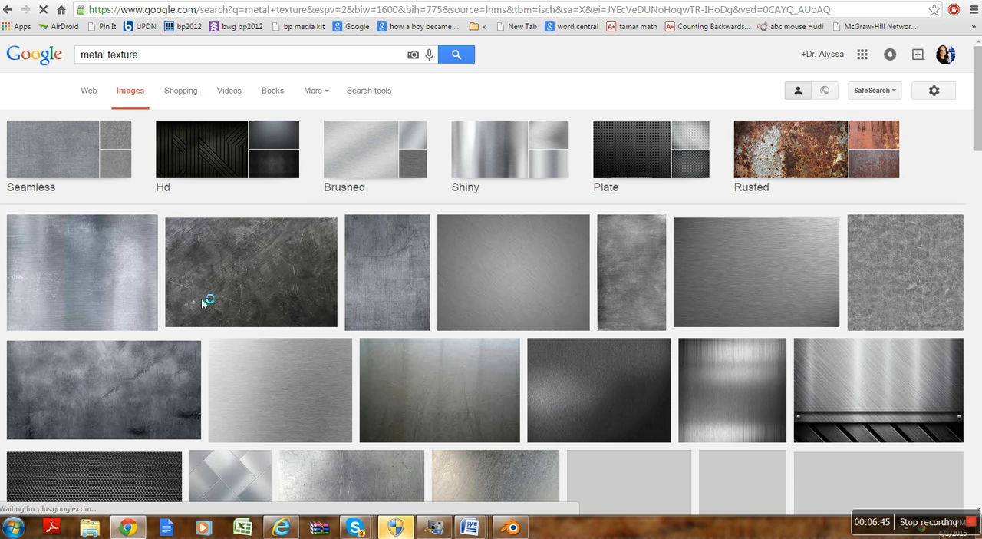
Step: Look through the metal texture image results for a pattern suitable for the rings
{"action": "scroll", "coordinate": [375, 287], "scroll_direction": "down", "scroll_amount": 1}
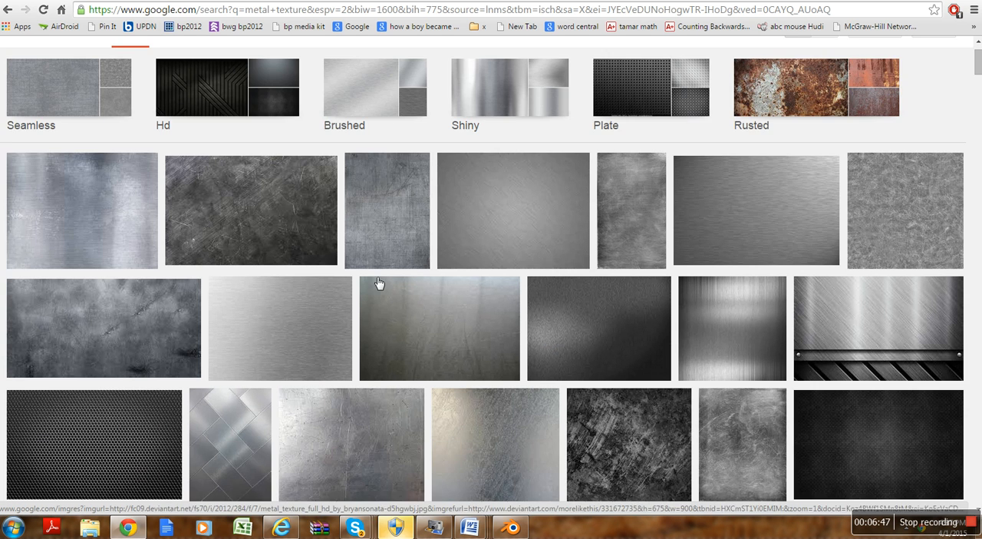
{"action": "scroll", "coordinate": [364, 289], "scroll_direction": "down", "scroll_amount": 5}
{"action": "scroll", "coordinate": [315, 307], "scroll_direction": "down", "scroll_amount": 1}
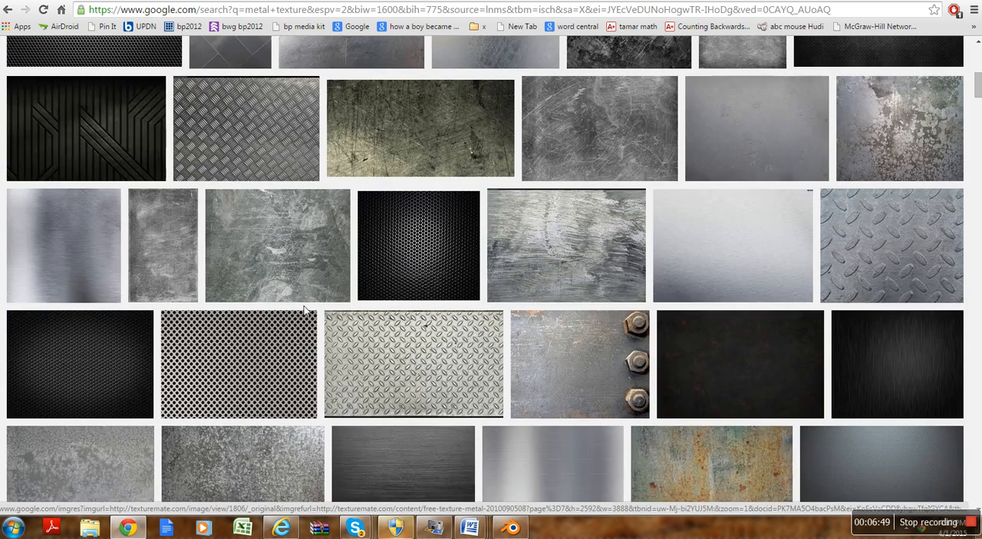
{"action": "scroll", "coordinate": [310, 327], "scroll_direction": "down", "scroll_amount": 2}
{"action": "scroll", "coordinate": [234, 340], "scroll_direction": "down", "scroll_amount": 5}
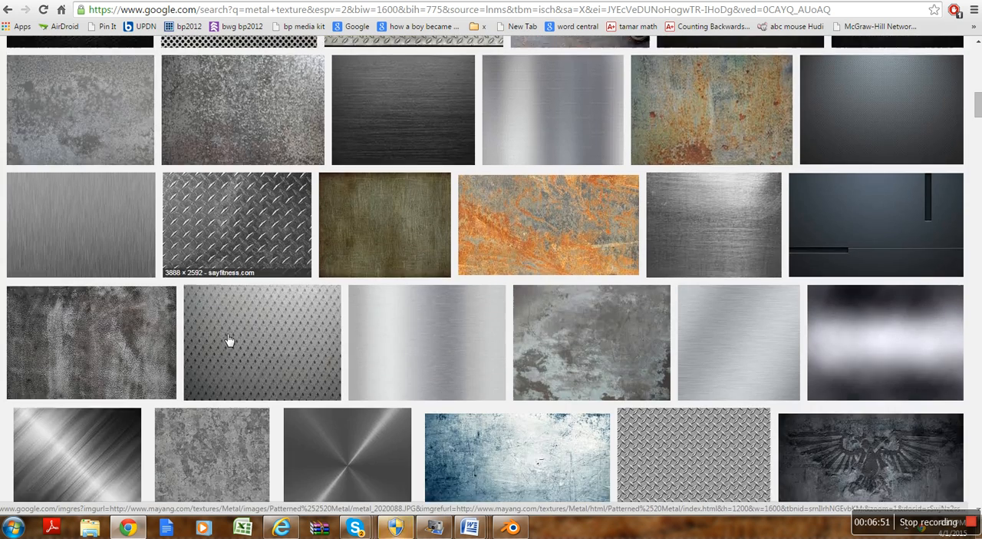
{"action": "scroll", "coordinate": [231, 339], "scroll_direction": "down", "scroll_amount": 1}
{"action": "scroll", "coordinate": [229, 341], "scroll_direction": "down", "scroll_amount": 2}
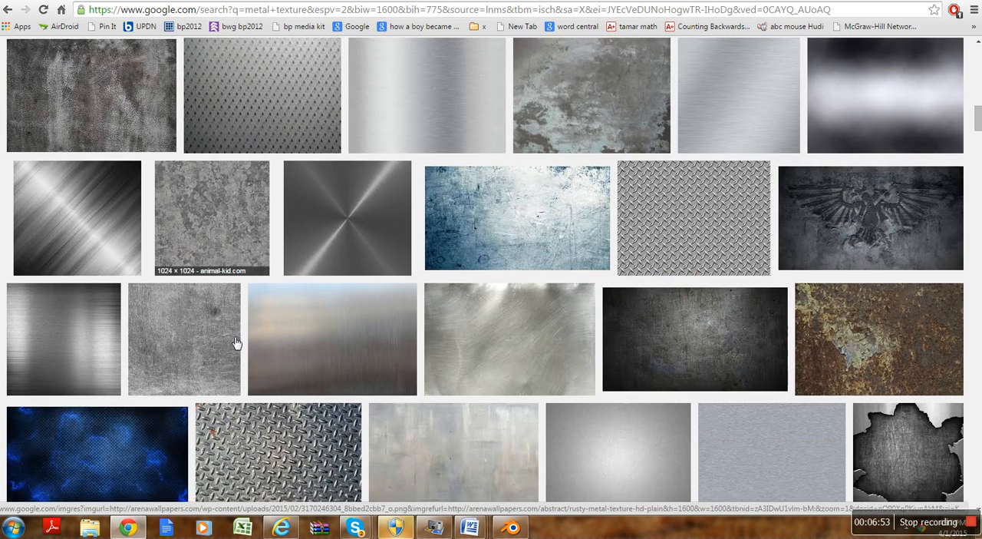
{"action": "scroll", "coordinate": [229, 341], "scroll_direction": "down", "scroll_amount": 3}
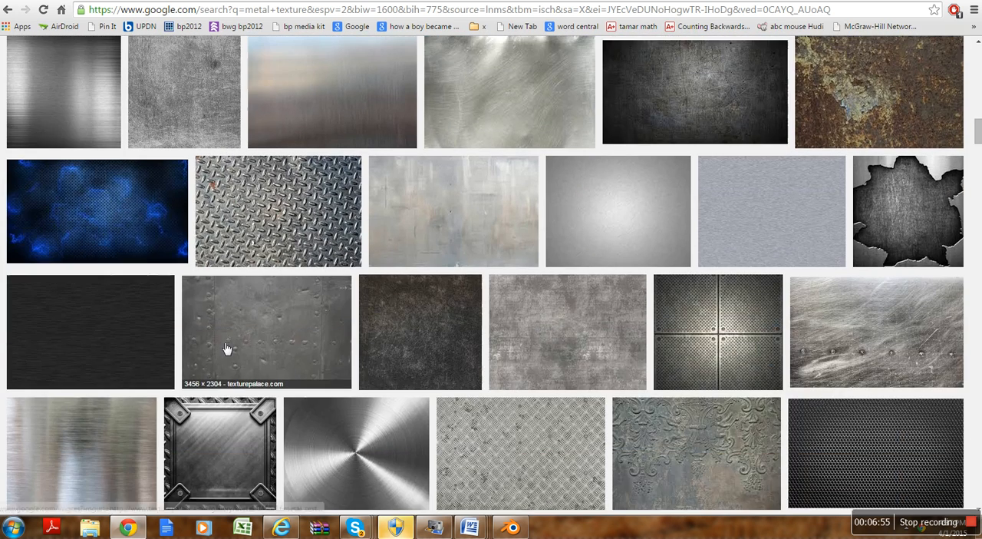
{"action": "scroll", "coordinate": [239, 345], "scroll_direction": "down", "scroll_amount": 1}
{"action": "scroll", "coordinate": [243, 345], "scroll_direction": "down", "scroll_amount": 2}
{"action": "scroll", "coordinate": [235, 344], "scroll_direction": "down", "scroll_amount": 3}
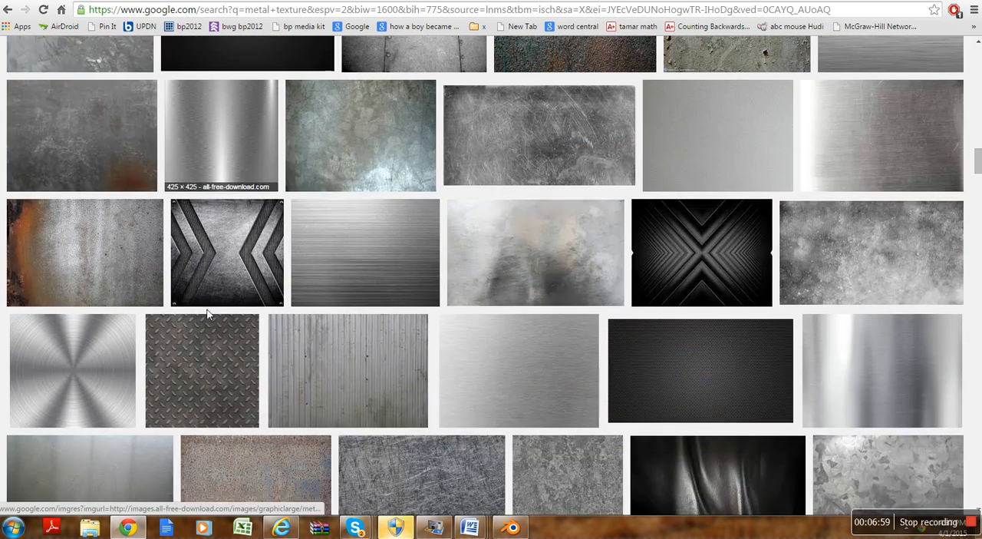
{"action": "scroll", "coordinate": [208, 313], "scroll_direction": "down", "scroll_amount": 2}
{"action": "scroll", "coordinate": [212, 314], "scroll_direction": "up", "scroll_amount": 7}
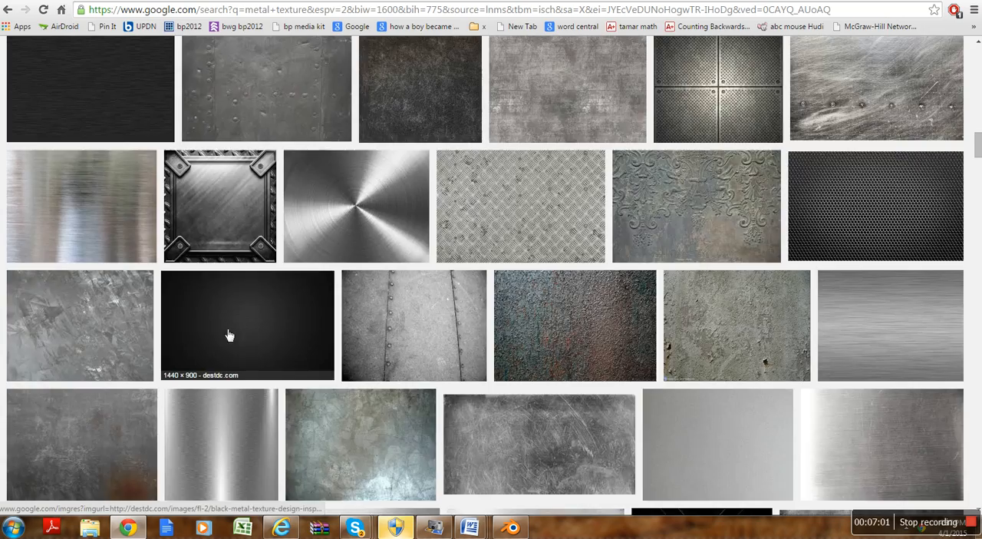
{"action": "scroll", "coordinate": [257, 341], "scroll_direction": "up", "scroll_amount": 9}
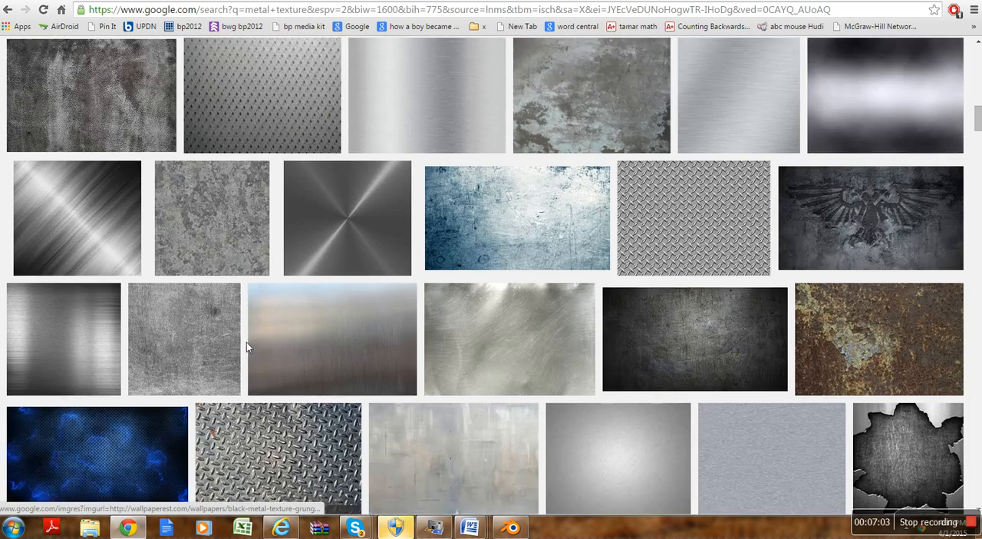
{"action": "scroll", "coordinate": [261, 342], "scroll_direction": "up", "scroll_amount": 8}
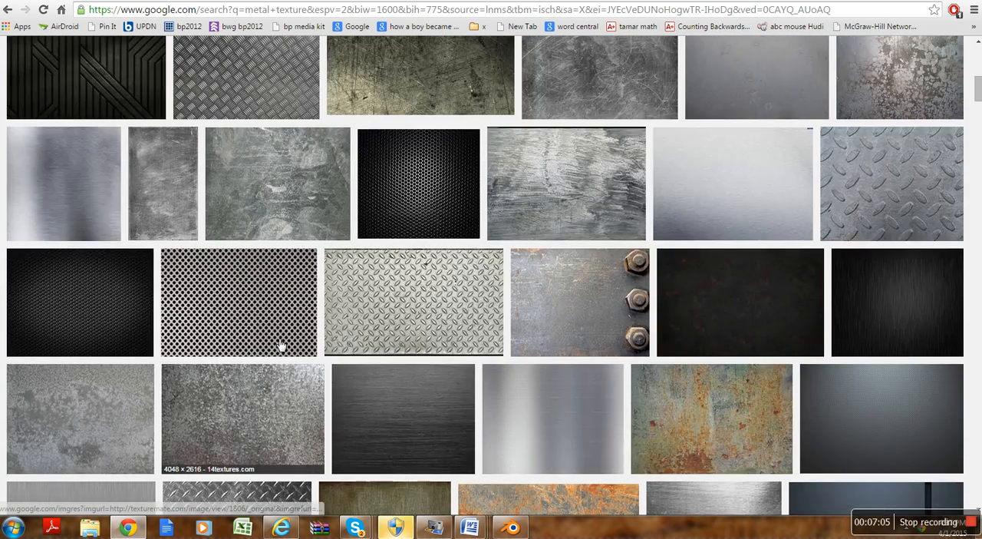
{"action": "scroll", "coordinate": [265, 341], "scroll_direction": "up", "scroll_amount": 4}
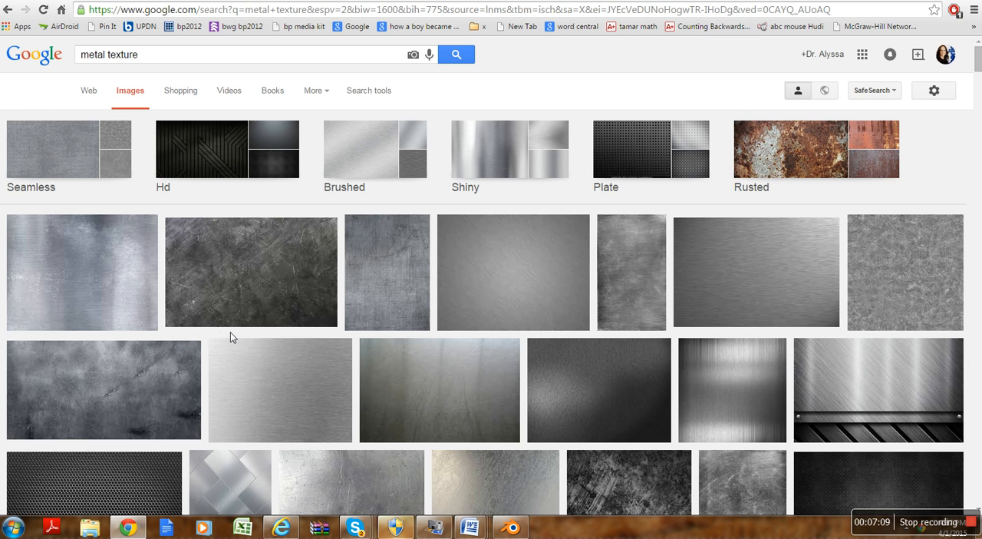
{"action": "scroll", "coordinate": [212, 343], "scroll_direction": "down", "scroll_amount": 4}
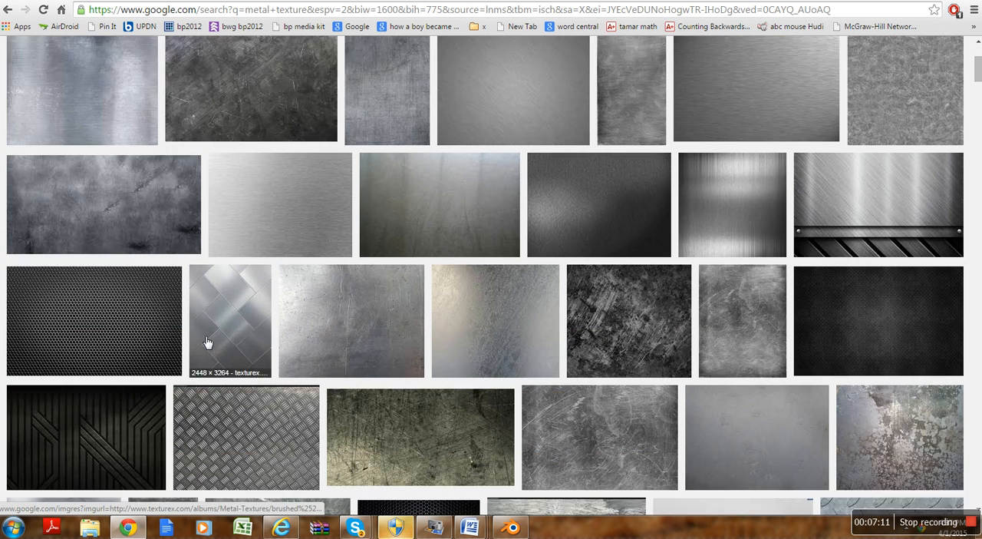
{"action": "scroll", "coordinate": [190, 340], "scroll_direction": "down", "scroll_amount": 1}
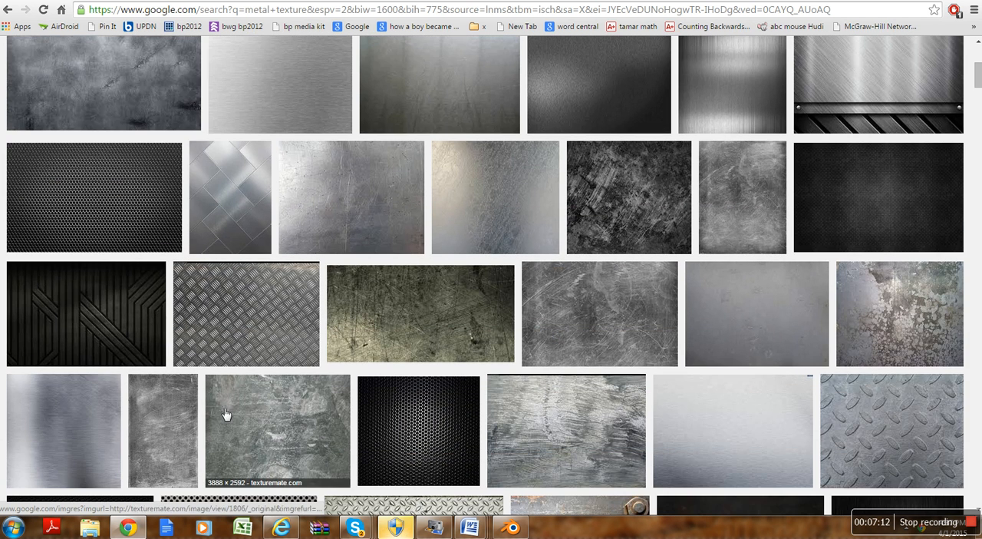
{"action": "scroll", "coordinate": [451, 393], "scroll_direction": "down", "scroll_amount": 3}
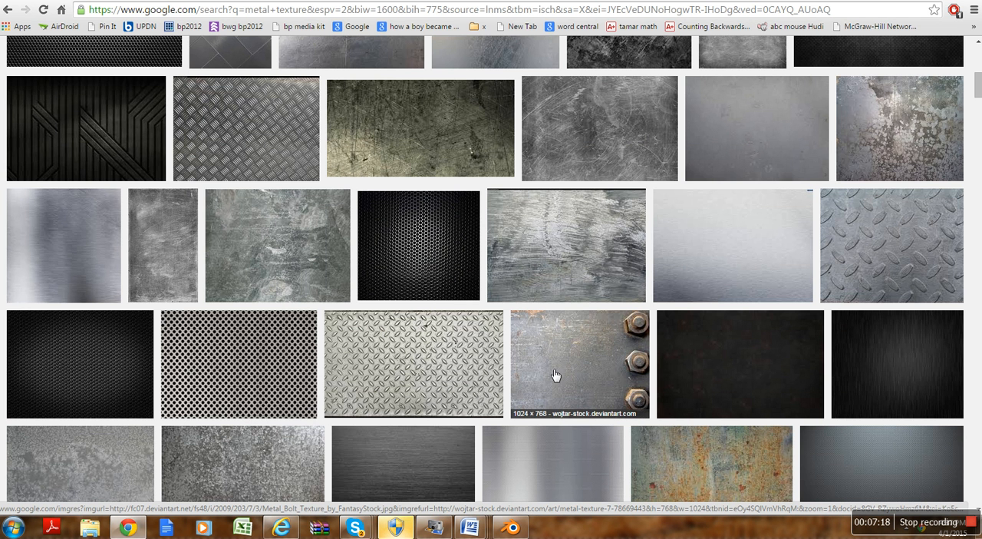
{"action": "scroll", "coordinate": [563, 377], "scroll_direction": "down", "scroll_amount": 6}
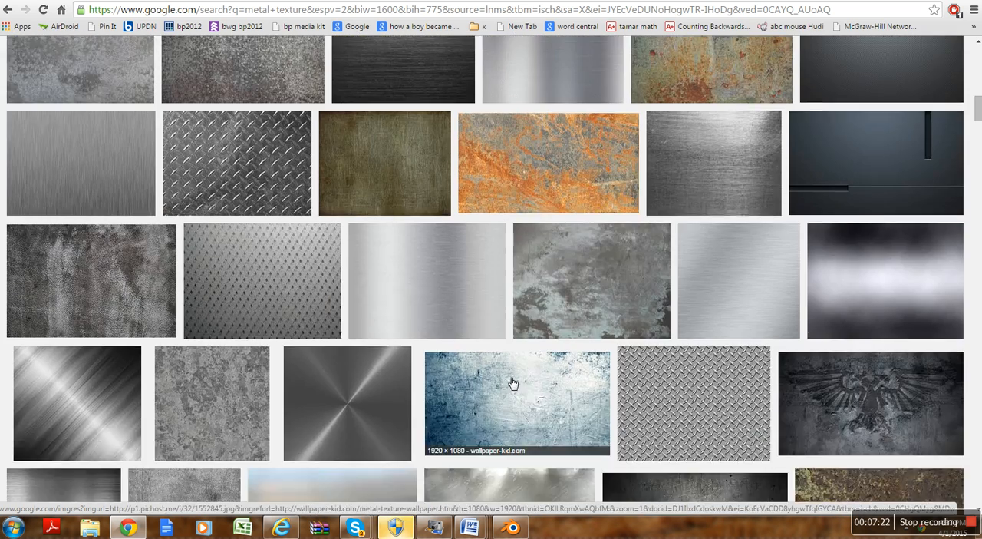
{"action": "scroll", "coordinate": [508, 383], "scroll_direction": "down", "scroll_amount": 3}
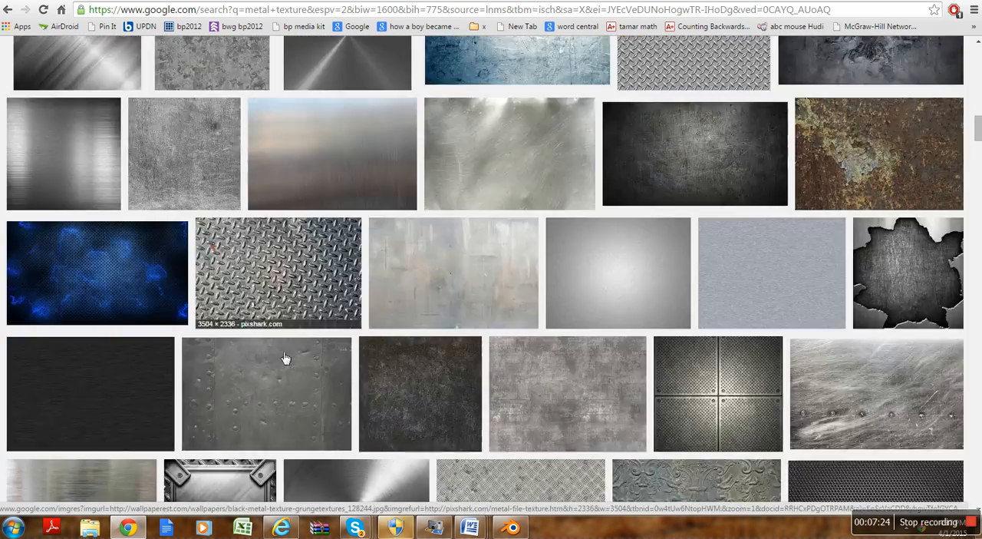
{"action": "scroll", "coordinate": [322, 354], "scroll_direction": "down", "scroll_amount": 6}
{"action": "scroll", "coordinate": [302, 352], "scroll_direction": "down", "scroll_amount": 5}
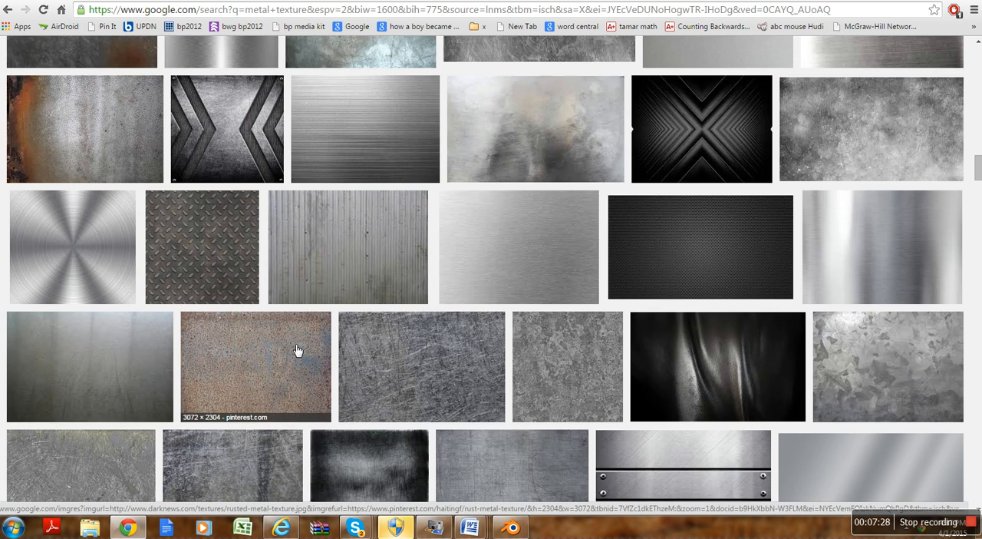
{"action": "scroll", "coordinate": [301, 350], "scroll_direction": "down", "scroll_amount": 3}
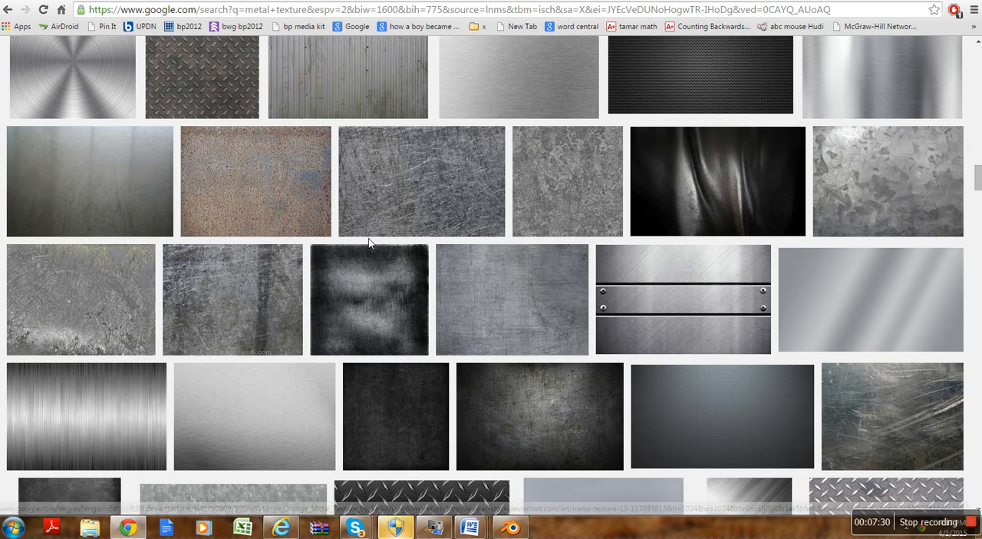
{"action": "scroll", "coordinate": [388, 230], "scroll_direction": "down", "scroll_amount": 6}
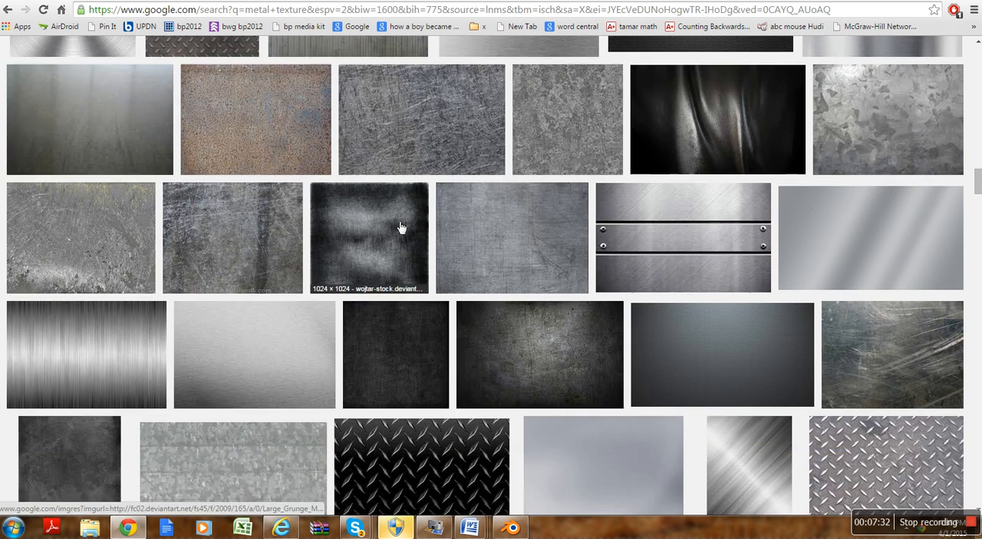
{"action": "scroll", "coordinate": [387, 254], "scroll_direction": "down", "scroll_amount": 2}
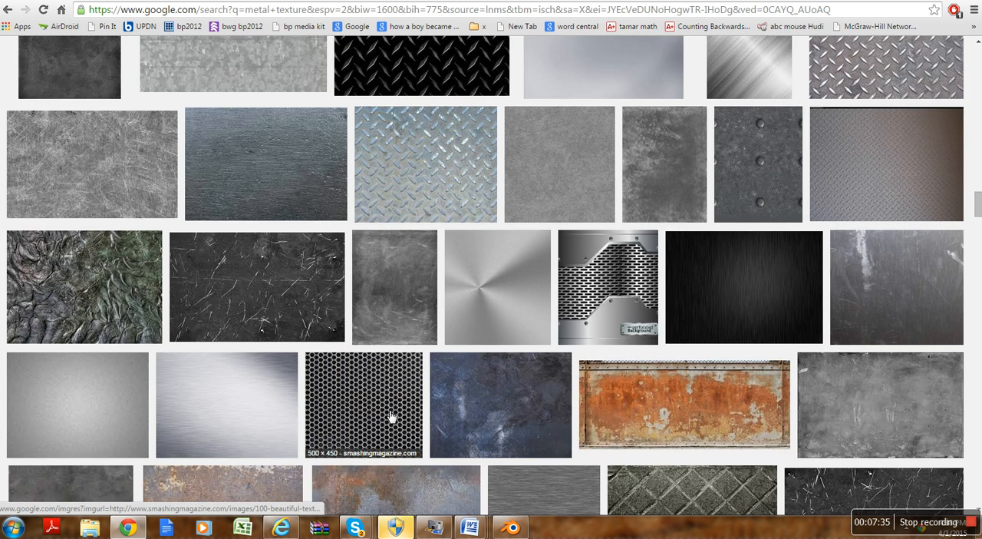
Step: Open the 500 × 450 black hexagonal mesh texture from smashingmagazine.com at full size and save it to the Desktop as metal1 (JPG)
{"action": "left_click", "coordinate": [391, 416]}
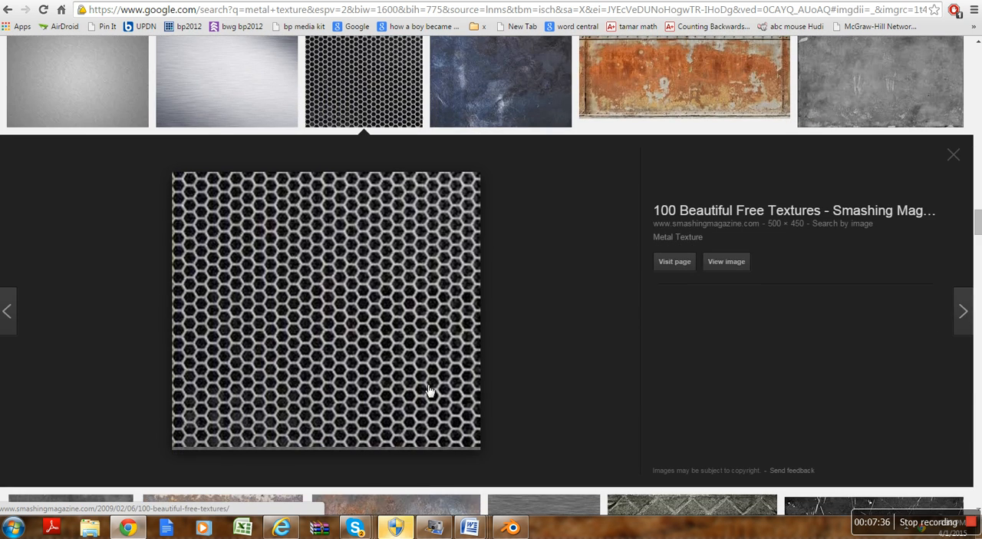
{"action": "left_click", "coordinate": [720, 262]}
{"action": "right_click", "coordinate": [233, 239]}
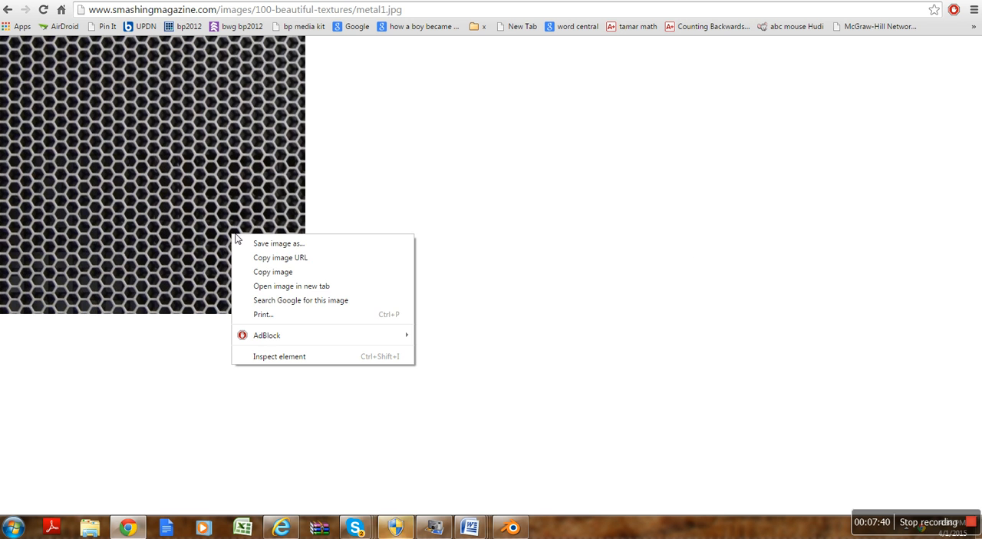
{"action": "left_click", "coordinate": [276, 242]}
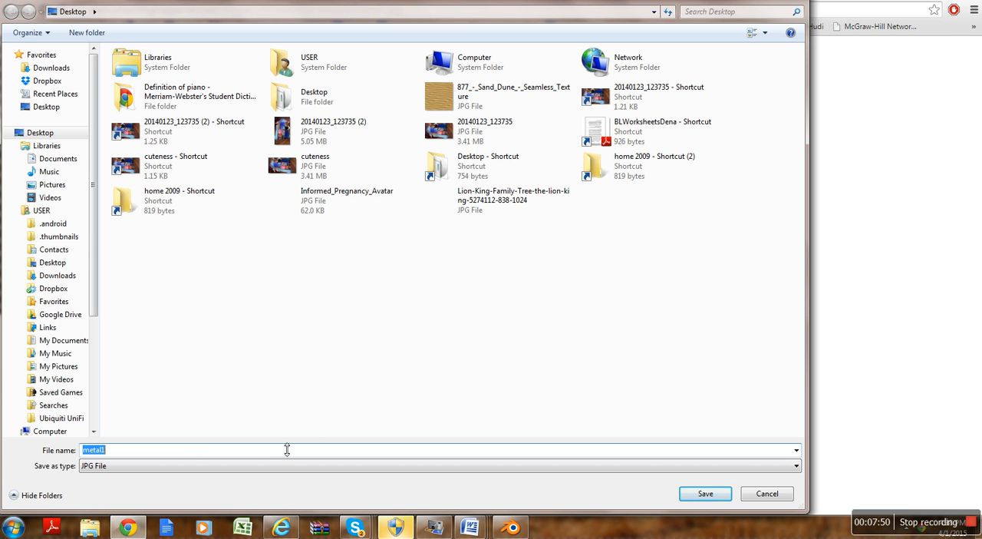
{"action": "left_click", "coordinate": [705, 494]}
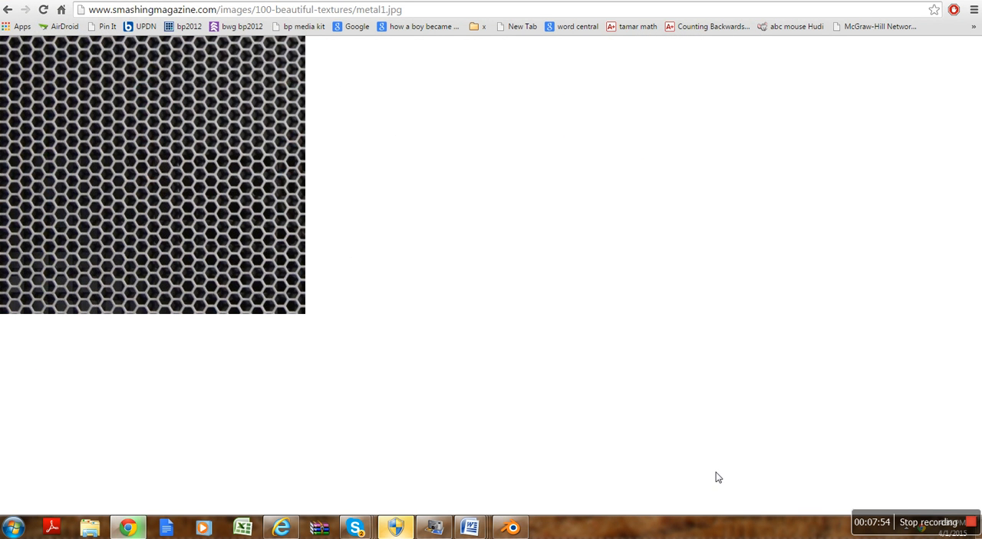
Step: Switch back to Blender and load metal1.jpg from the Desktop folder as the rings' texture image
{"action": "left_click", "coordinate": [510, 527]}
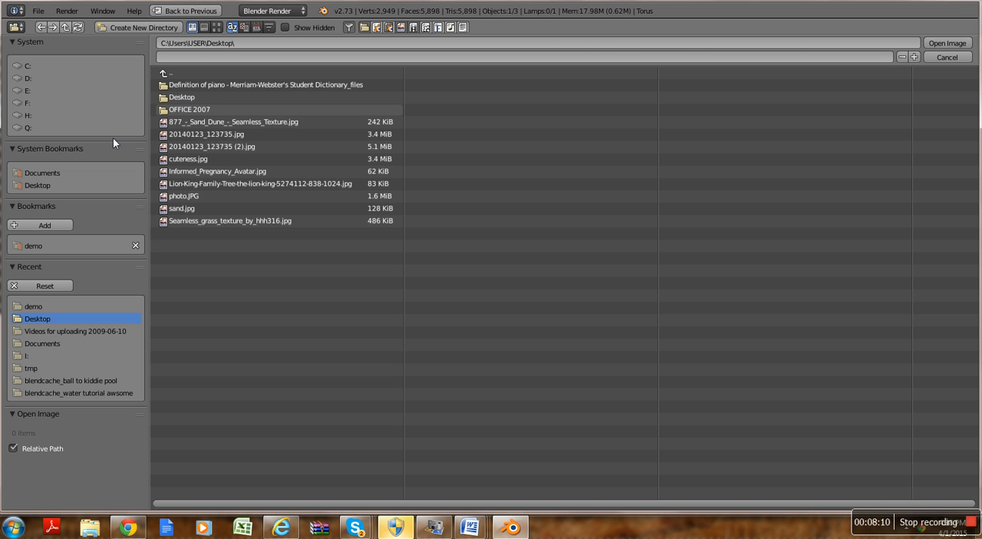
{"action": "left_click", "coordinate": [54, 182]}
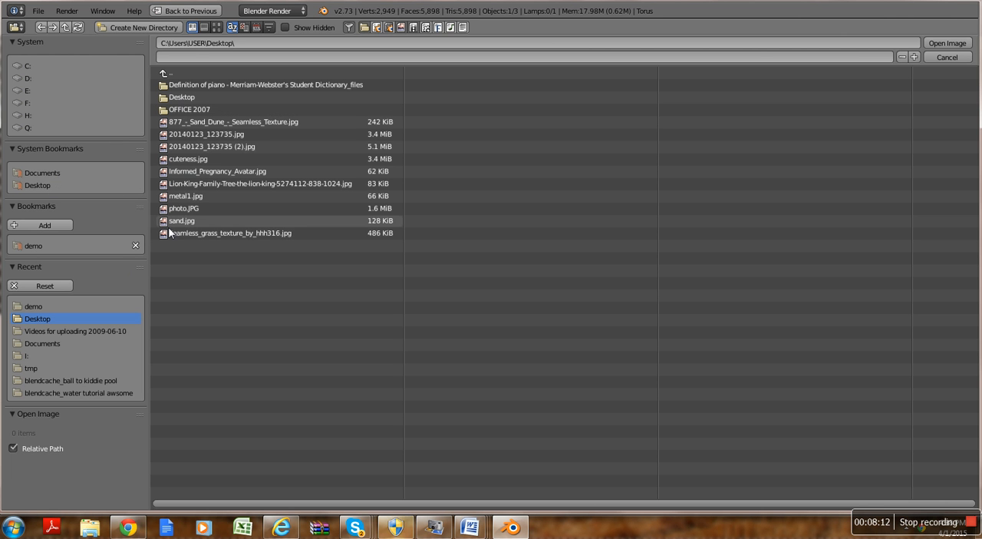
{"action": "left_click", "coordinate": [177, 196]}
{"action": "left_click", "coordinate": [944, 45]}
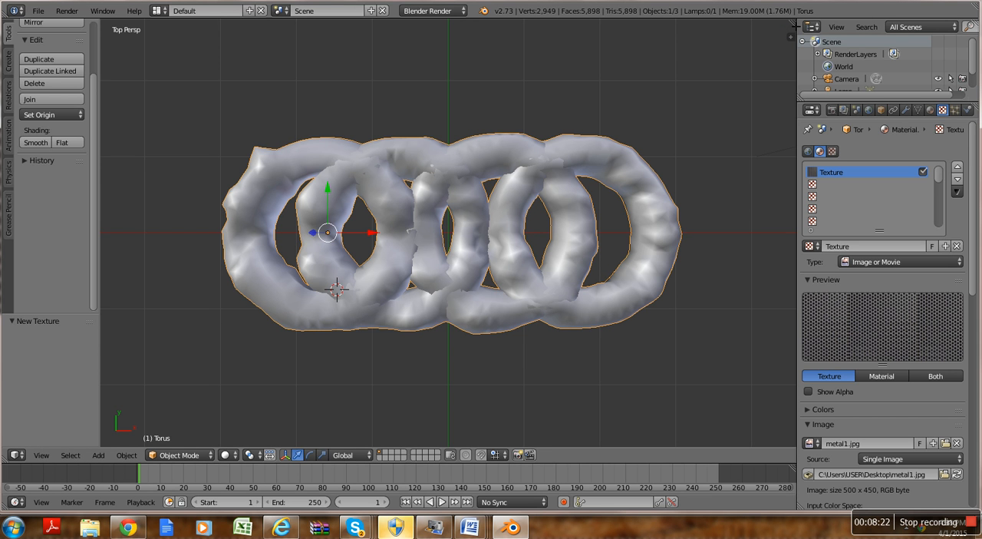
Step: Split the 3D view into two side-by-side areas, hide their tool shelves, and turn the second area into a UV/Image Editor
{"action": "left_click_drag", "start_coordinate": [795, 24], "coordinate": [447, 150]}
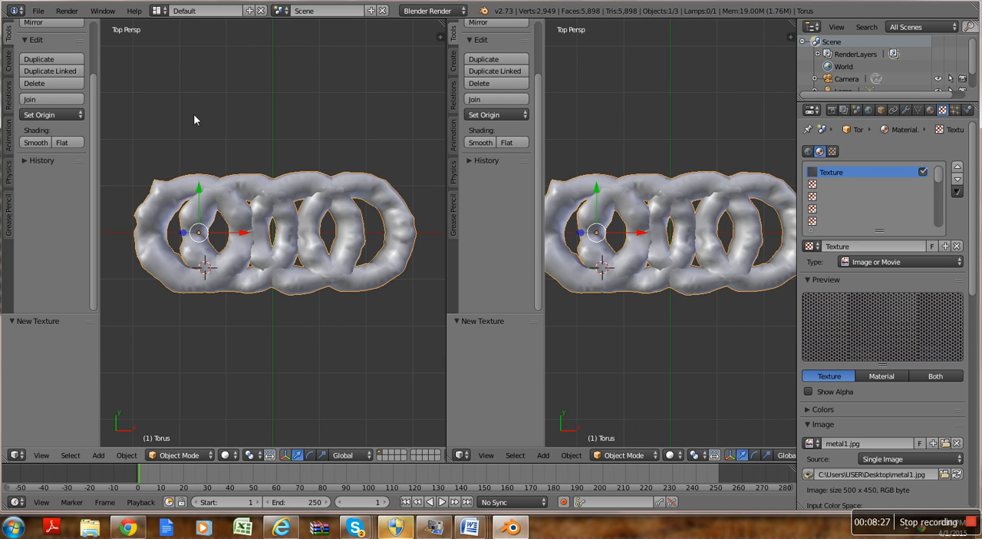
{"action": "key", "text": "t"}
{"action": "key", "text": "t"}
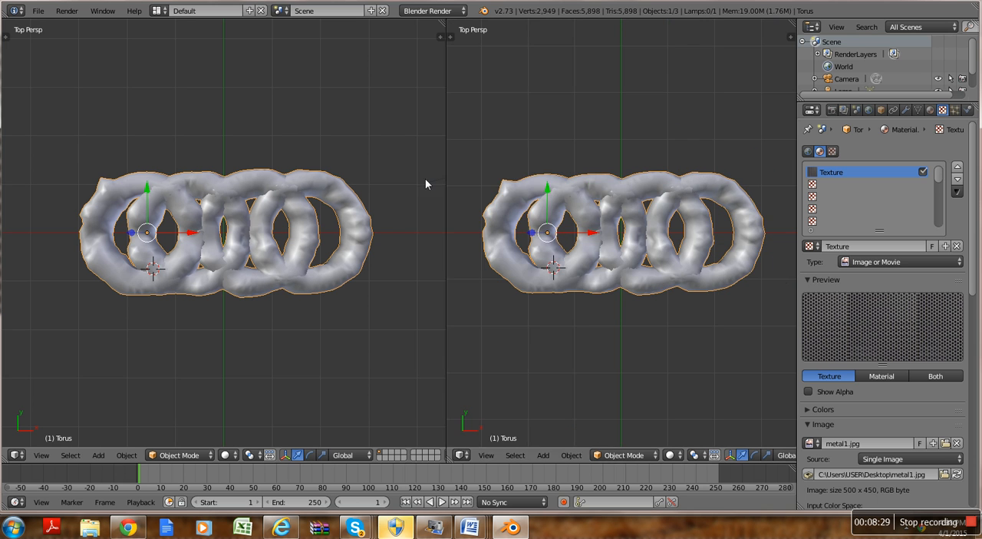
{"action": "left_click", "coordinate": [471, 456]}
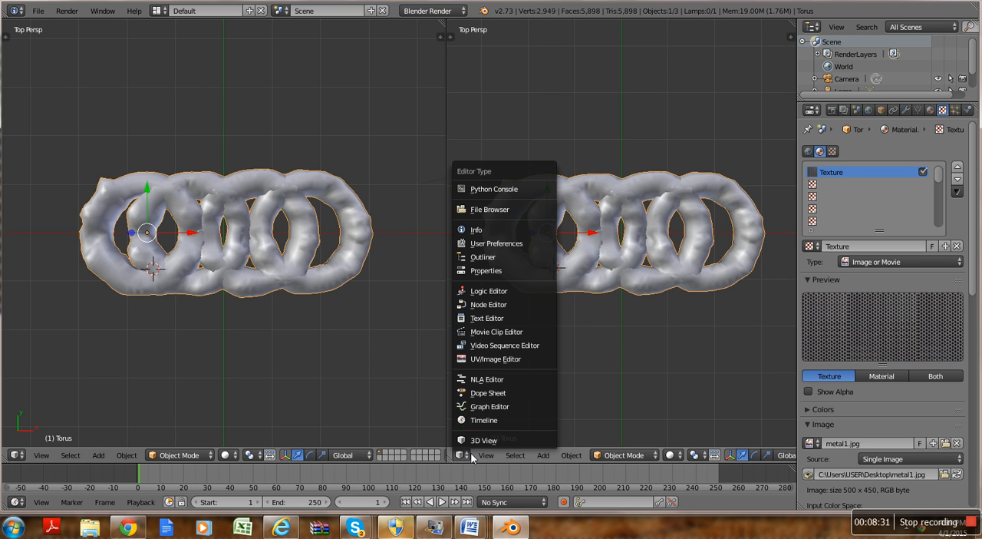
{"action": "left_click", "coordinate": [461, 358]}
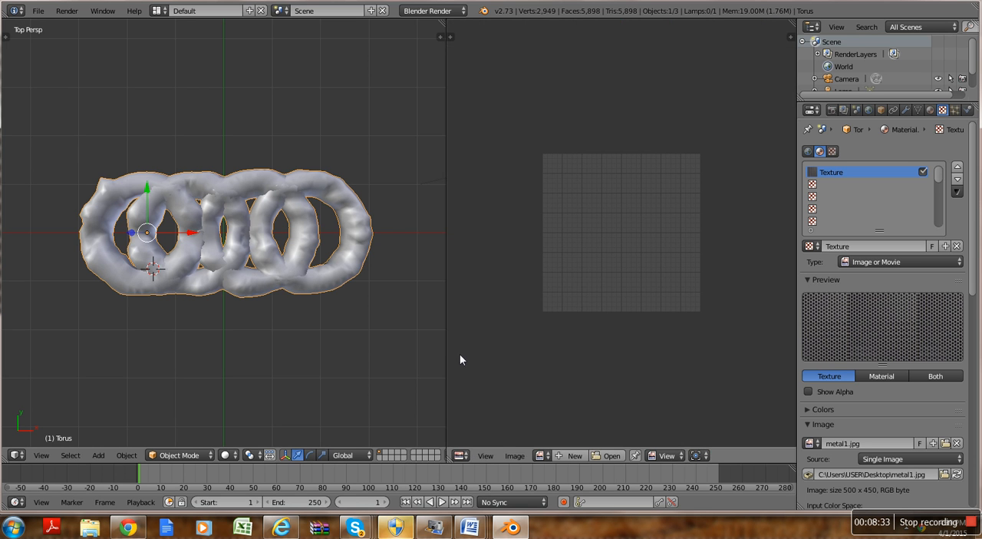
Step: Open metal1.jpg from the Desktop folder in the UV/Image Editor
{"action": "left_click", "coordinate": [596, 456]}
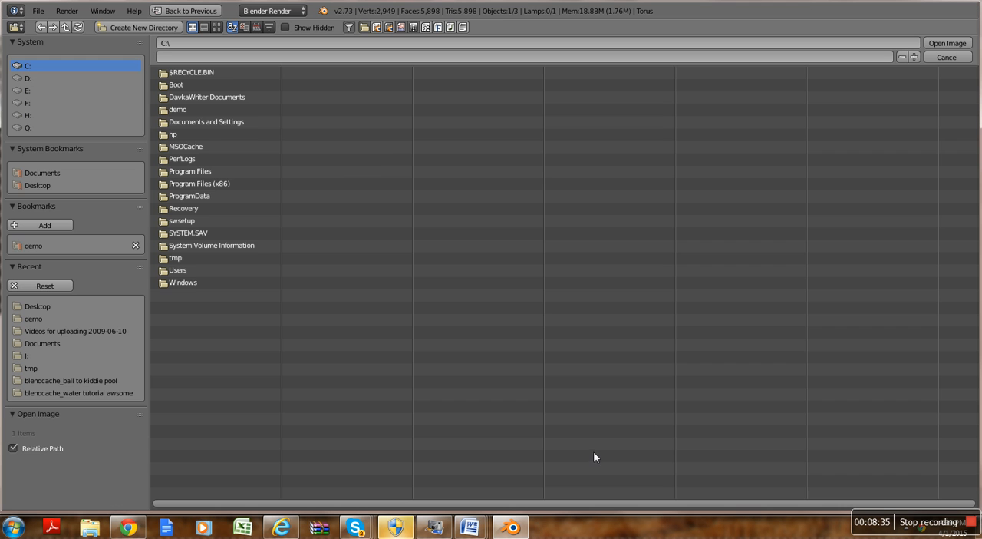
{"action": "left_click", "coordinate": [51, 186]}
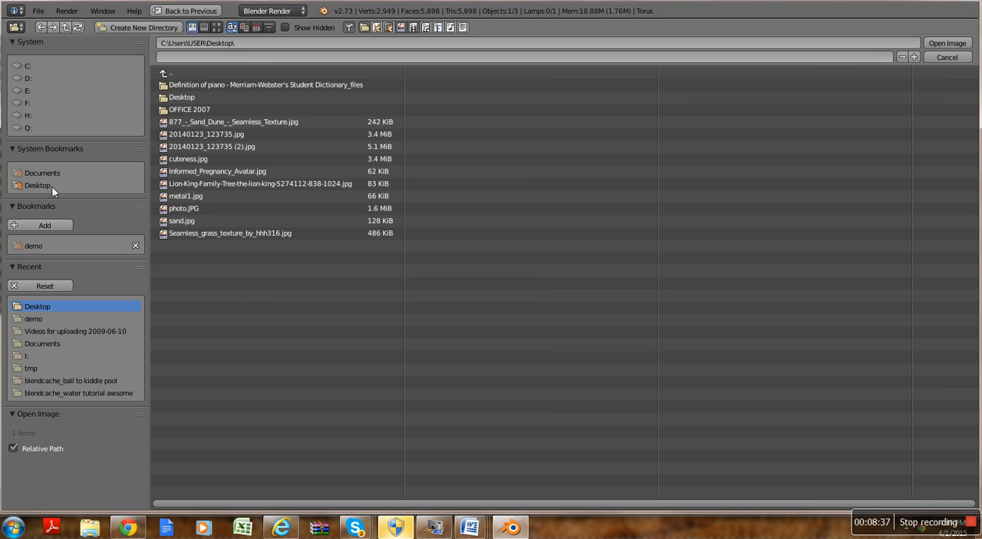
{"action": "left_click", "coordinate": [184, 197]}
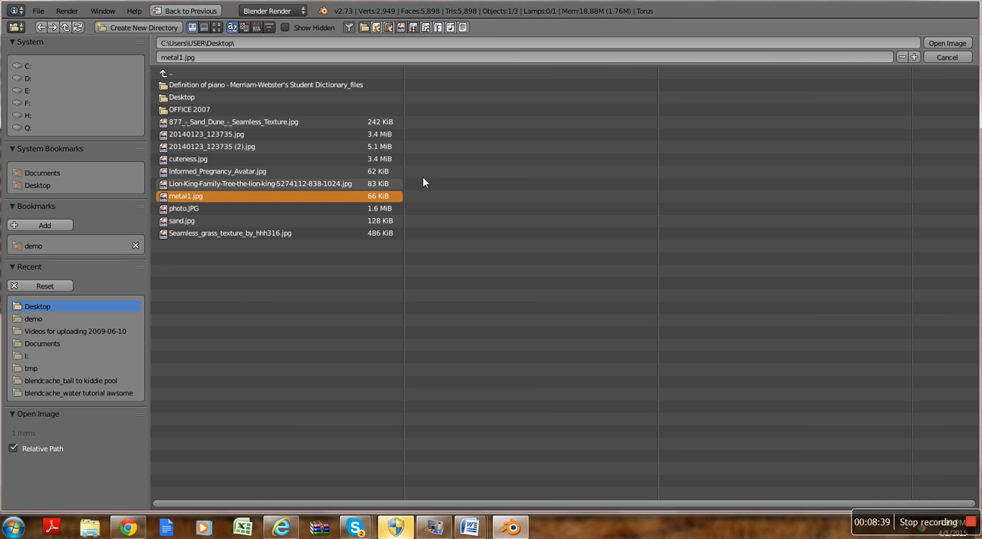
{"action": "left_click", "coordinate": [947, 43]}
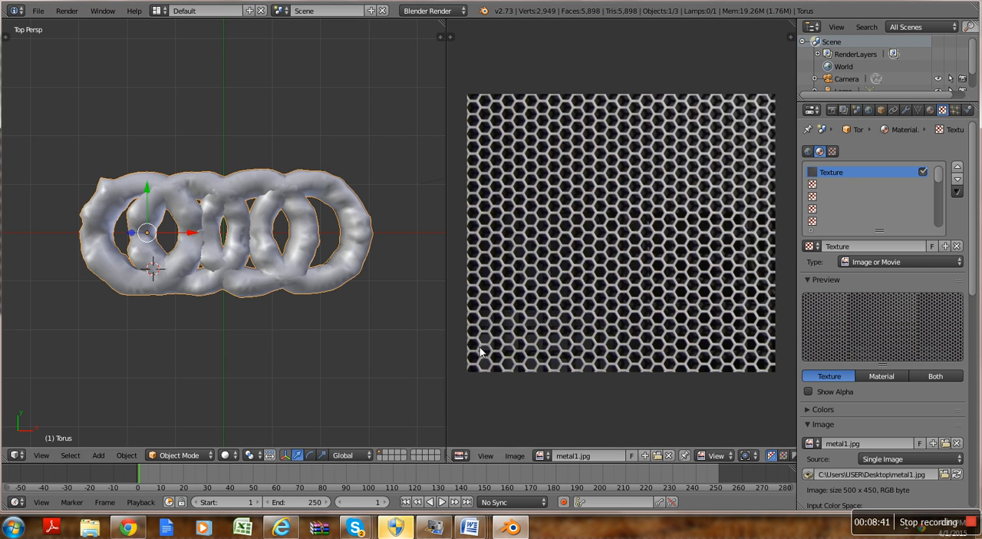
Step: Unwrap the entire rings mesh with Project From View and scale its UVs up about 7 times over the metal image
{"action": "key", "text": "Tab"}
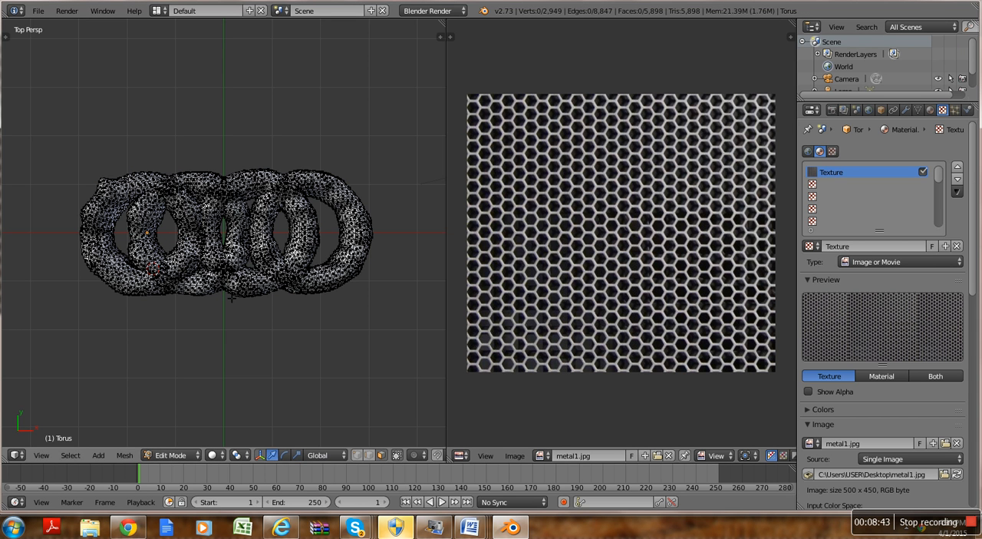
{"action": "key", "text": "a"}
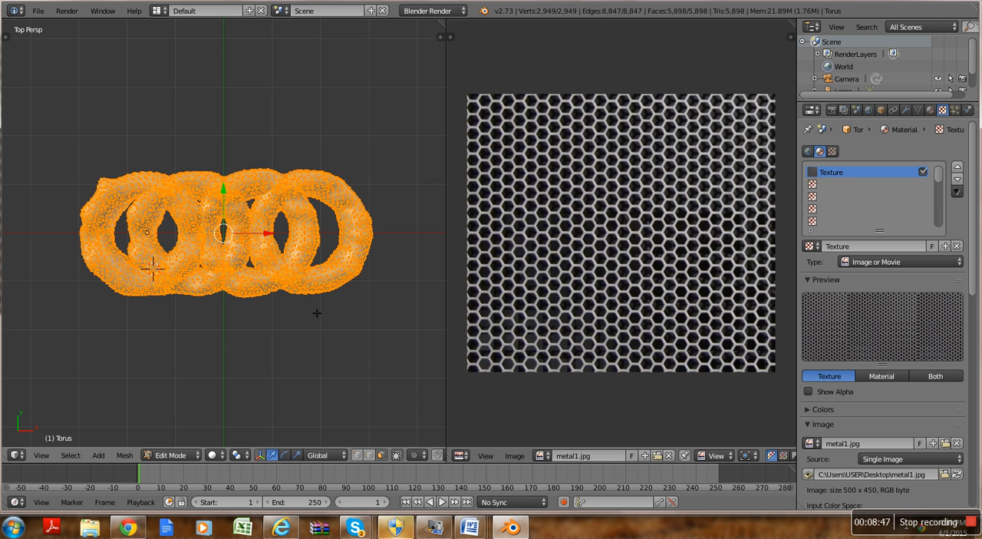
{"action": "key", "text": "u"}
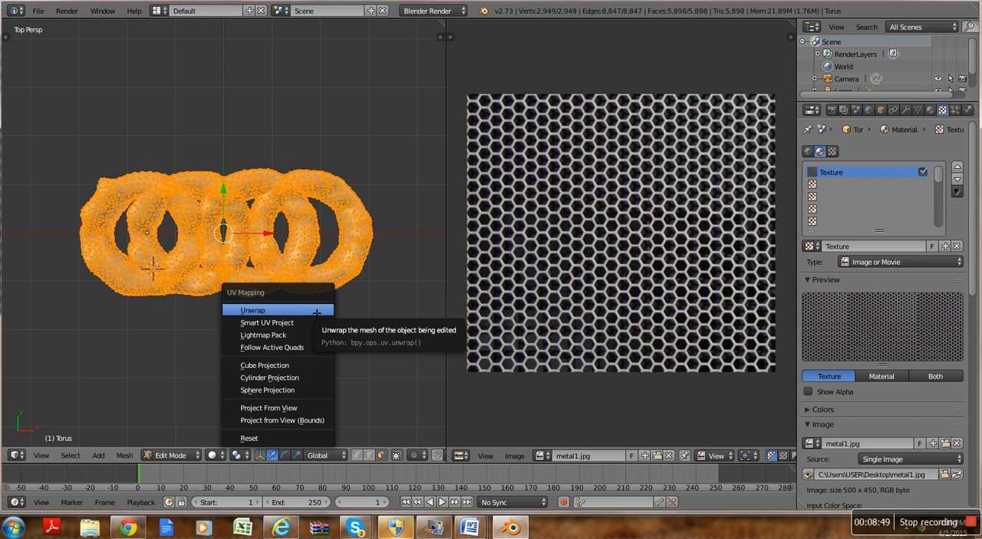
{"action": "left_click", "coordinate": [284, 409]}
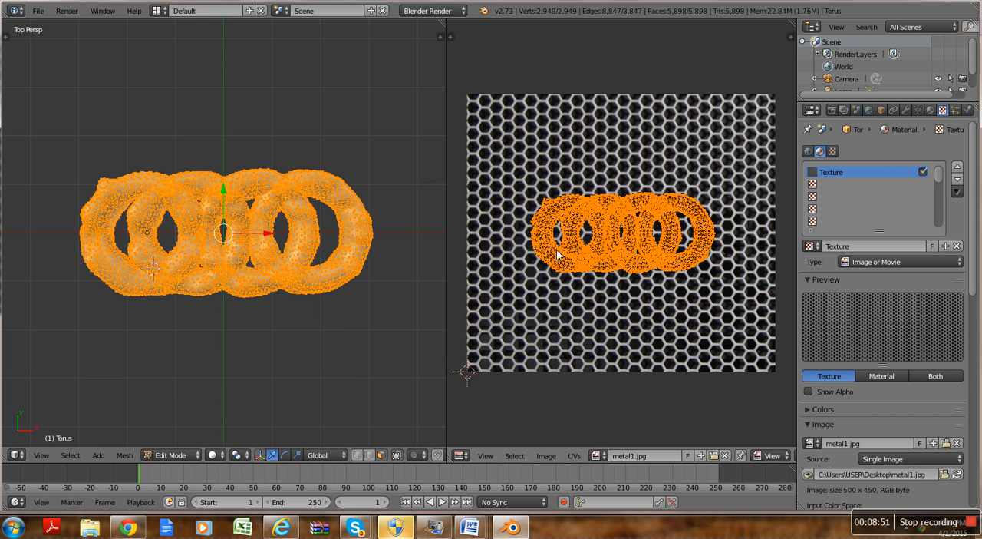
{"action": "key", "text": "s"}
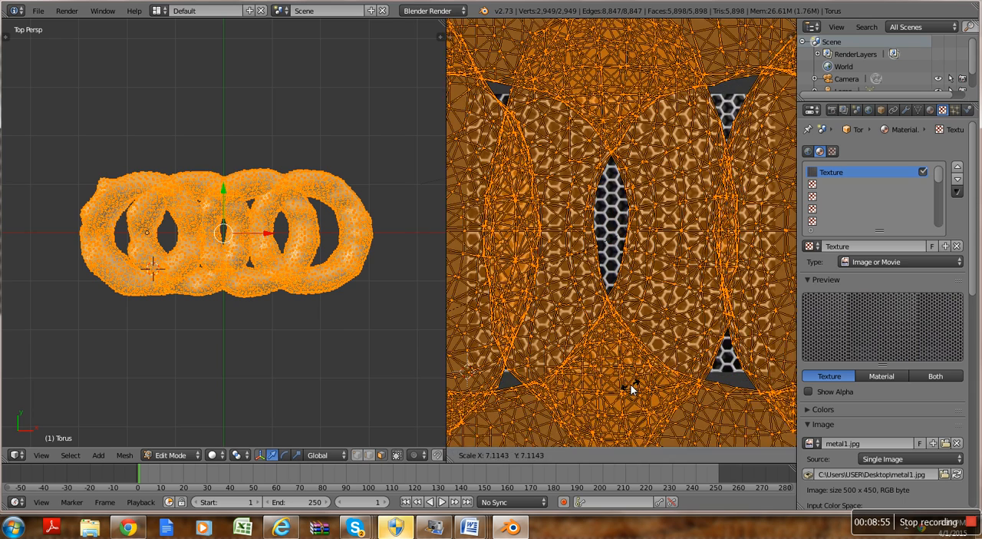
{"action": "left_click", "coordinate": [622, 388]}
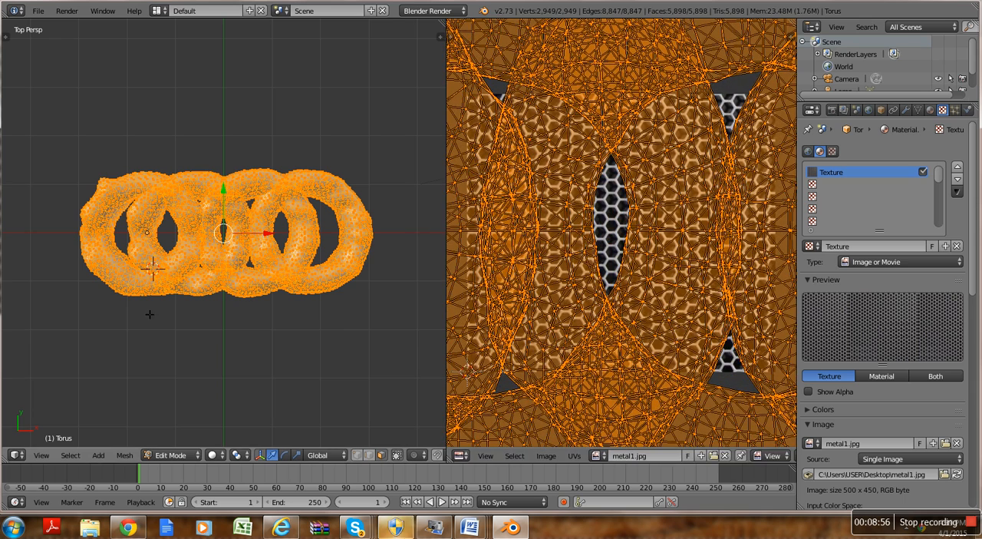
Step: Set the 3D view's shading to Texture and return the rings to Object Mode
{"action": "left_click", "coordinate": [218, 458]}
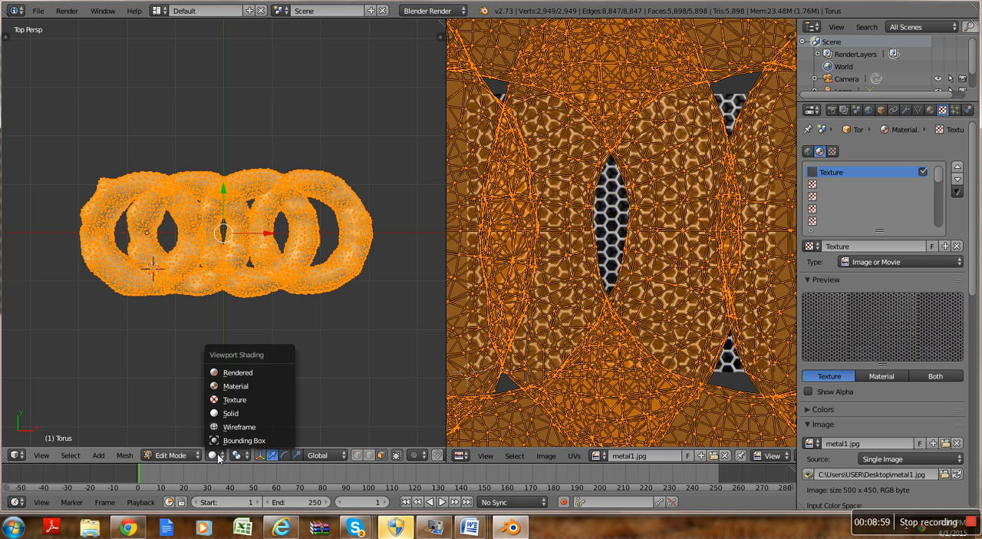
{"action": "left_click", "coordinate": [213, 400]}
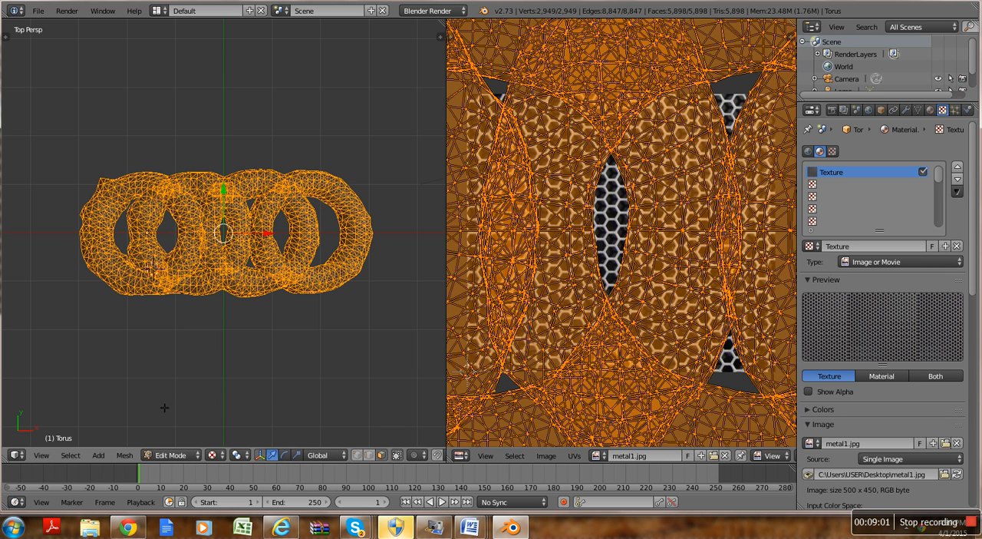
{"action": "left_click", "coordinate": [175, 454]}
{"action": "left_click", "coordinate": [178, 440]}
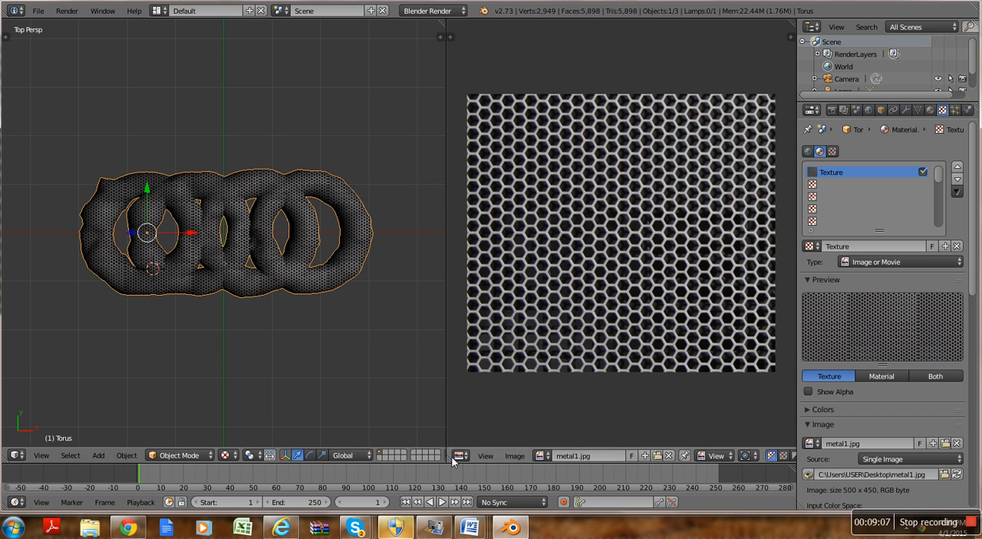
Step: Merge the two split areas into one and make it a 3D View with Texture shading
{"action": "left_click_drag", "start_coordinate": [450, 463], "coordinate": [279, 473]}
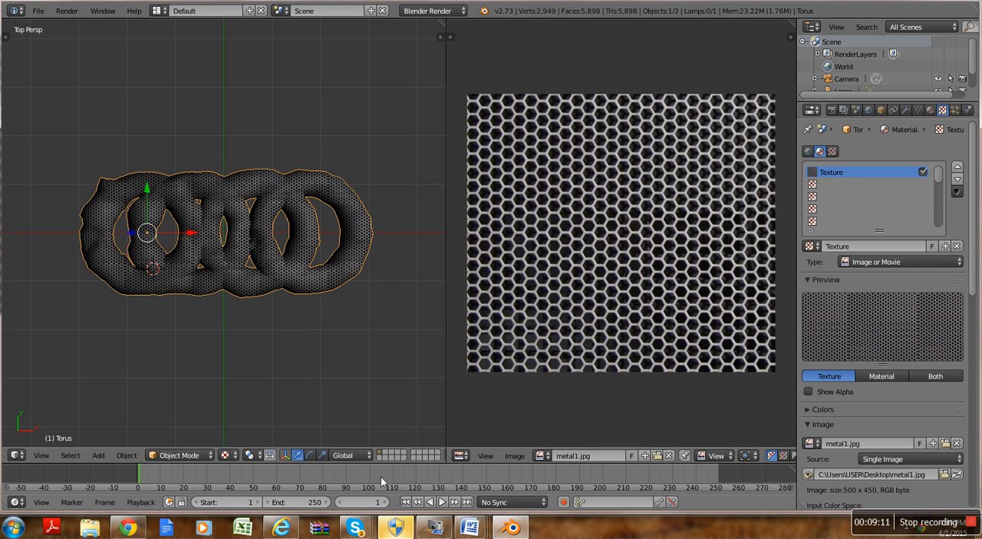
{"action": "left_click_drag", "start_coordinate": [459, 464], "coordinate": [384, 465]}
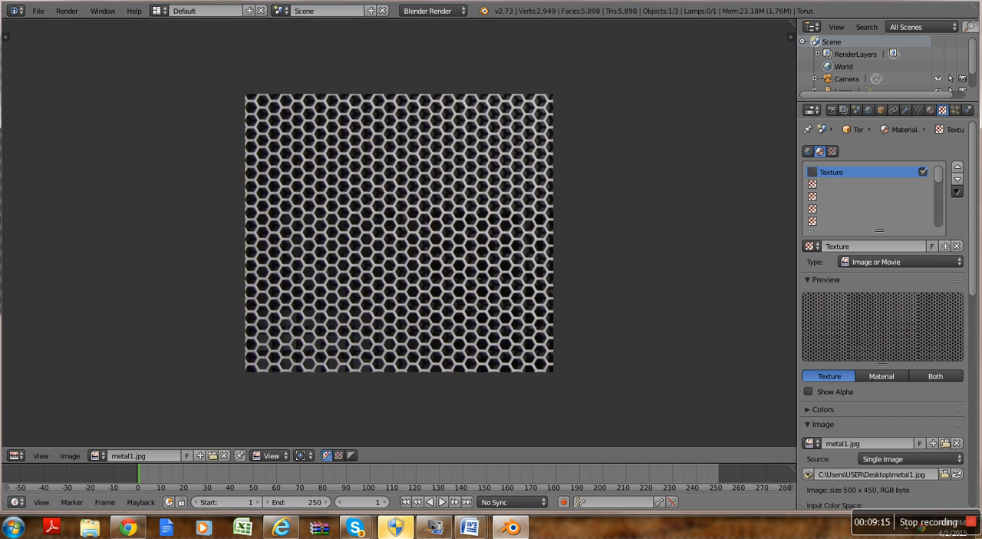
{"action": "left_click", "coordinate": [15, 455]}
{"action": "left_click", "coordinate": [23, 443]}
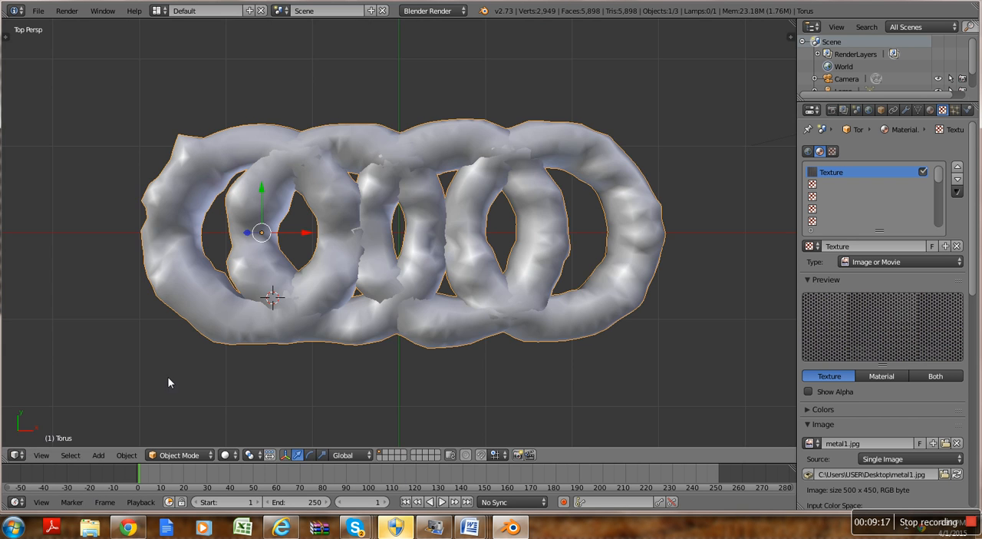
{"action": "left_click", "coordinate": [225, 455]}
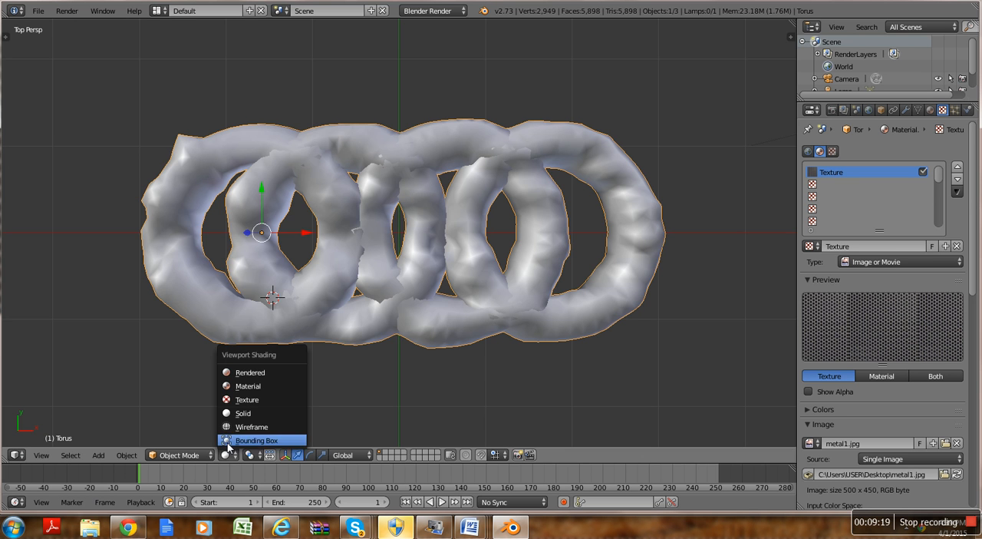
{"action": "left_click", "coordinate": [224, 404]}
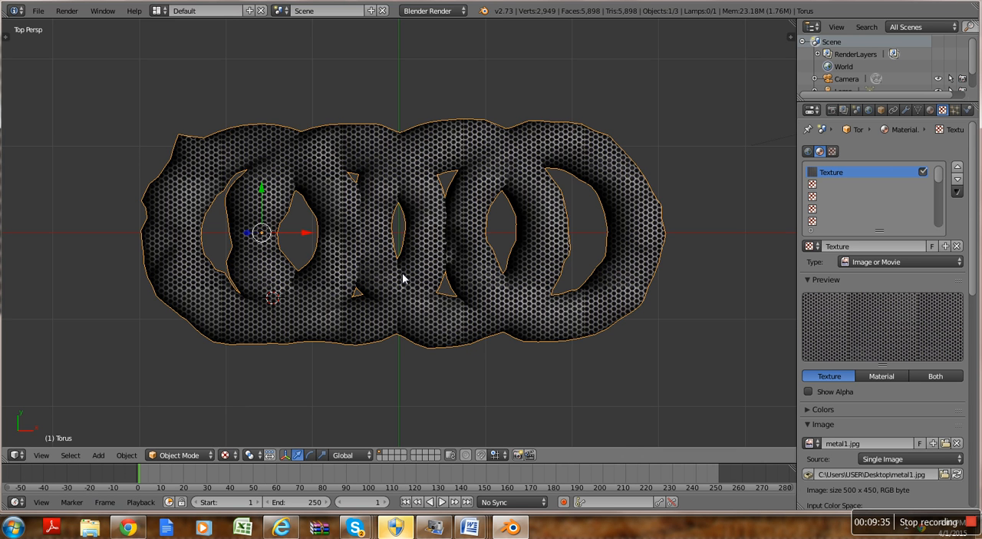
Step: Scale the textured rings up to about 1.8 times their size and move them slightly along the negative X axis
{"action": "key", "text": "s"}
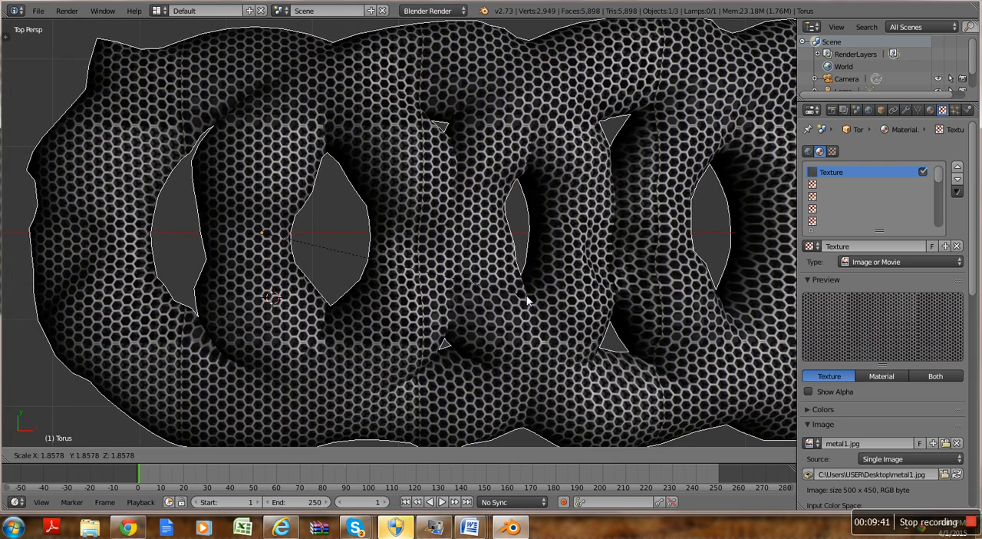
{"action": "left_click", "coordinate": [526, 296]}
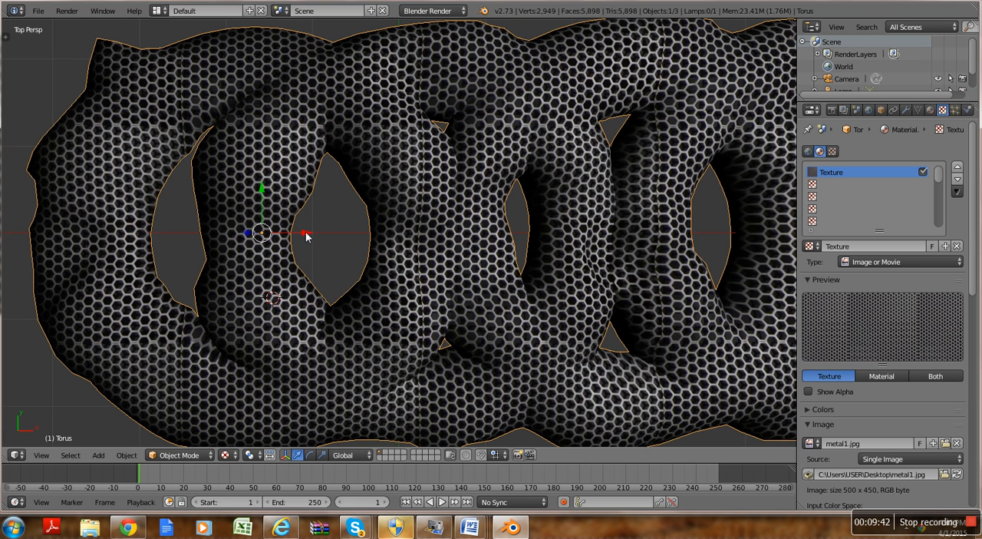
{"action": "left_click_drag", "start_coordinate": [304, 237], "coordinate": [277, 232]}
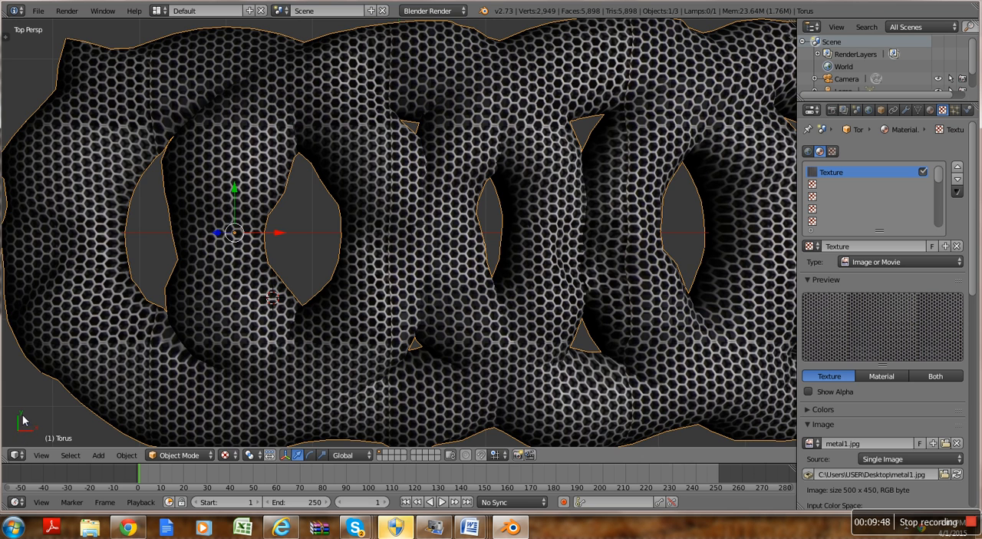
Step: Examine how the metal texture covers the front and sides of the rings, starting from the Front view
{"action": "middle_click_drag", "start_coordinate": [47, 401], "coordinate": [6, 391]}
{"action": "left_click", "coordinate": [40, 455]}
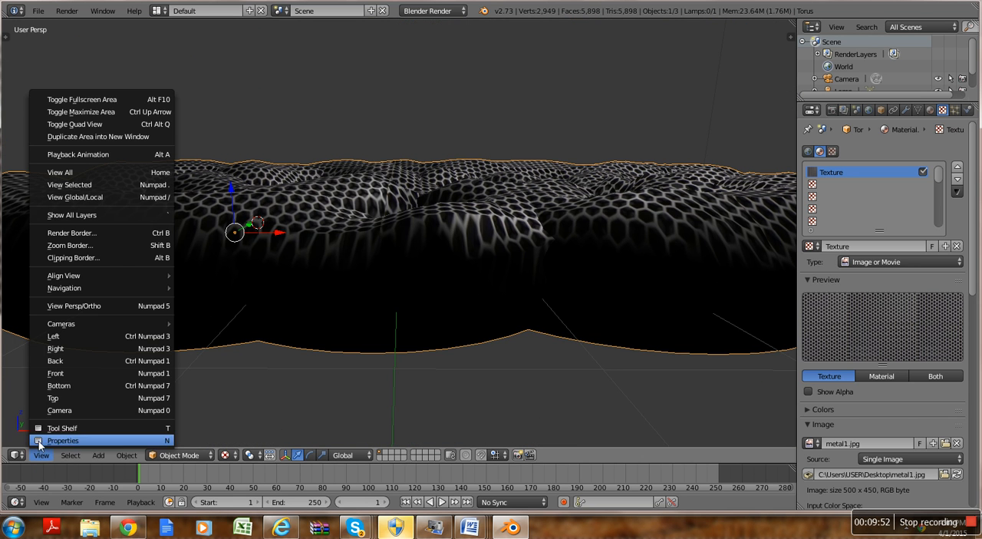
{"action": "left_click", "coordinate": [53, 372]}
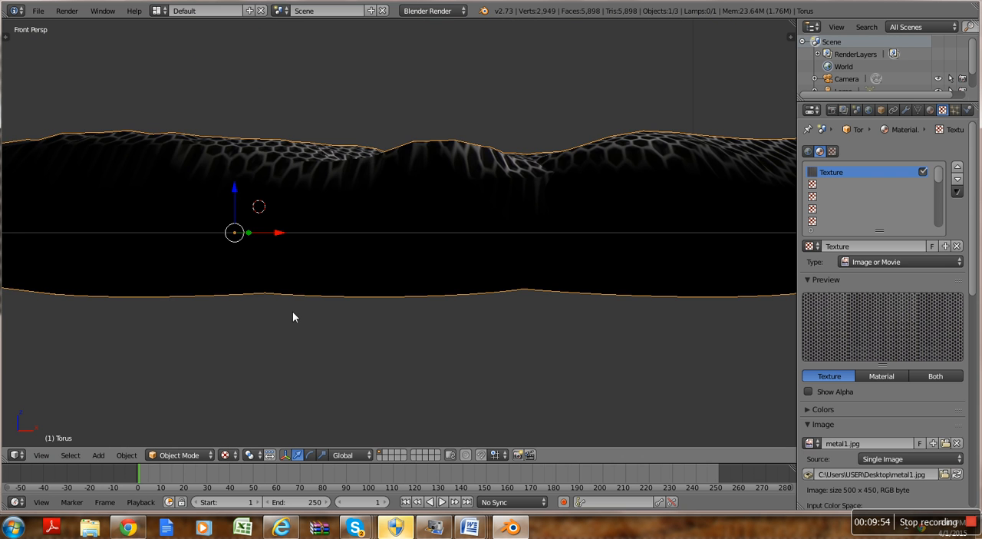
{"action": "middle_click_drag", "start_coordinate": [349, 338], "coordinate": [354, 365]}
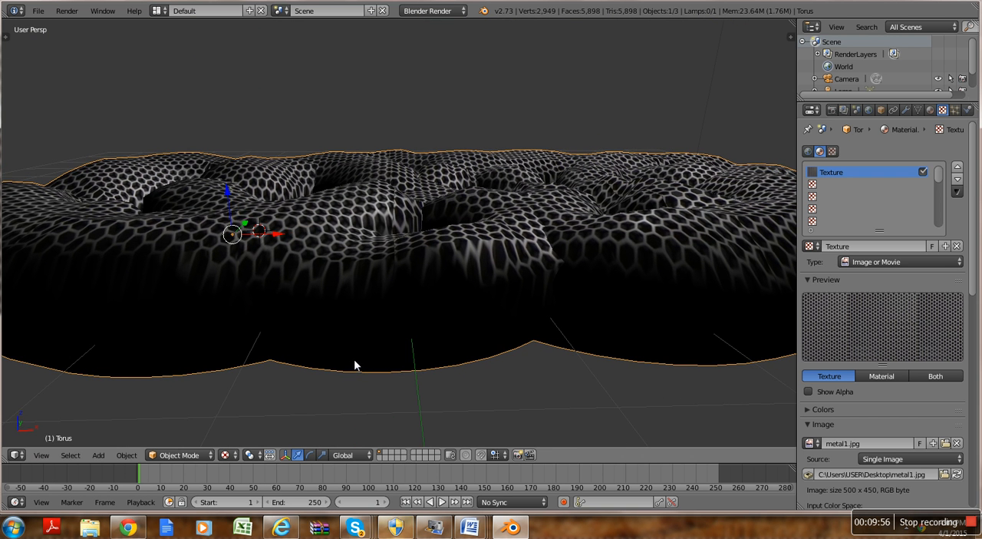
{"action": "middle_click_drag", "start_coordinate": [473, 381], "coordinate": [417, 353]}
{"action": "middle_click_drag", "start_coordinate": [417, 353], "coordinate": [435, 340]}
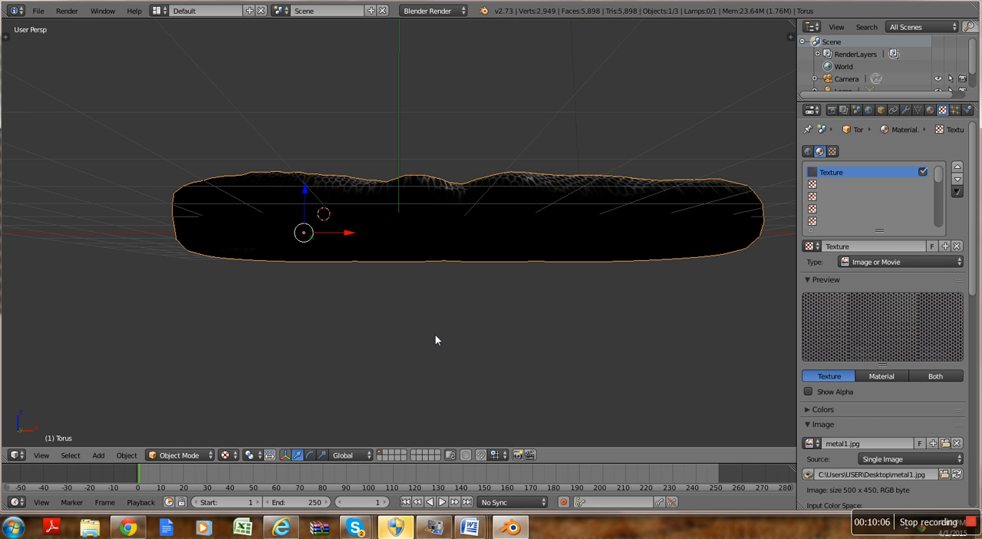
Step: Return to the Top view and nudge the rings slightly along the negative X axis
{"action": "left_click", "coordinate": [39, 457]}
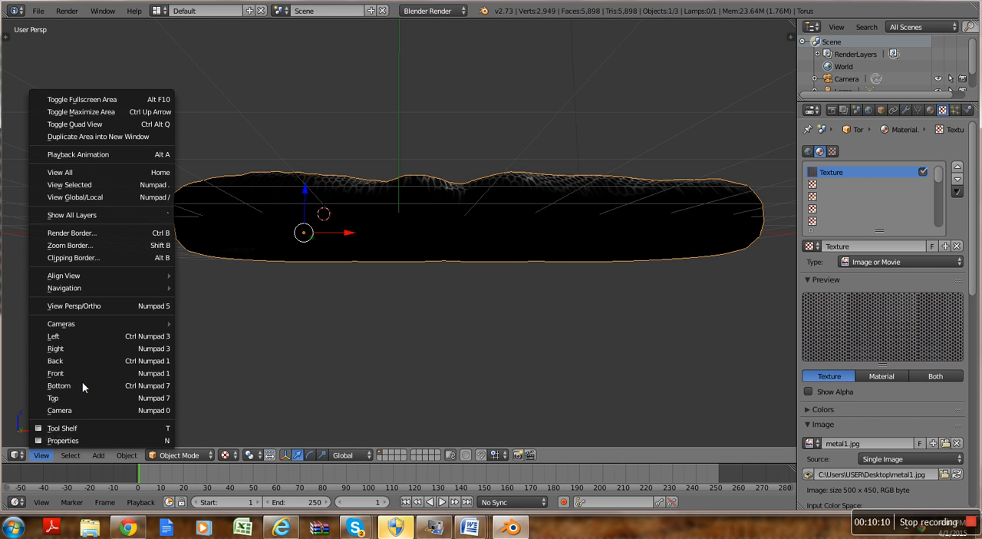
{"action": "key", "text": "KP_7"}
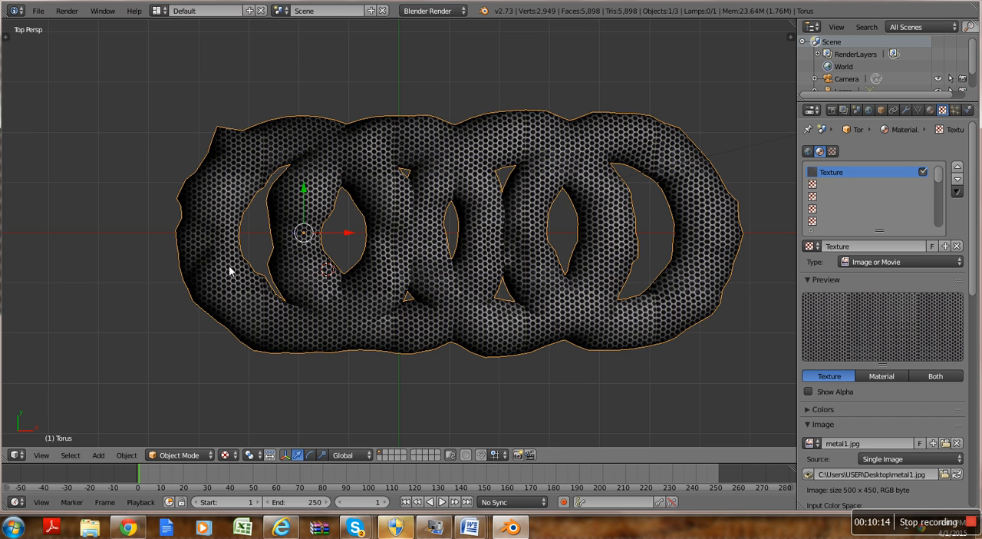
{"action": "left_click_drag", "start_coordinate": [345, 238], "coordinate": [339, 238]}
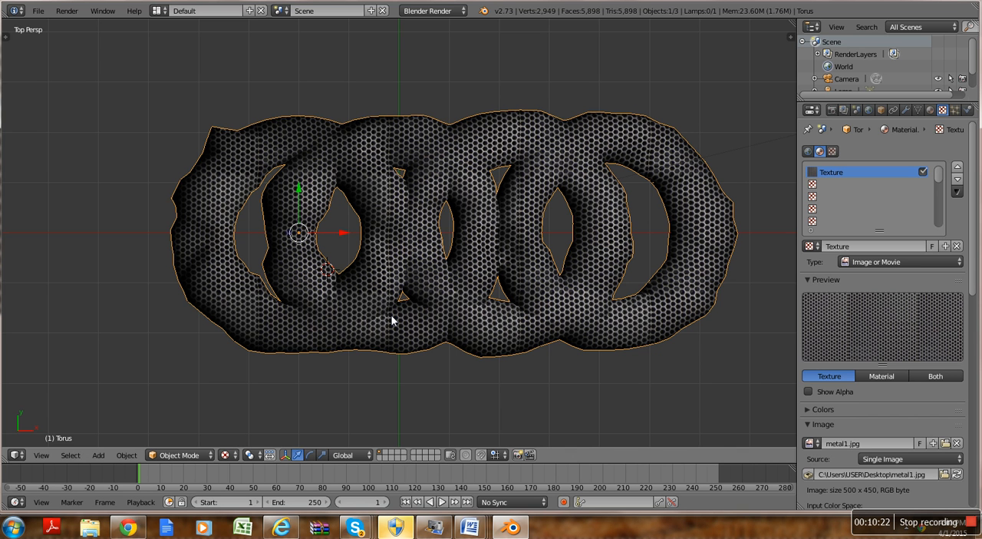
Step: Rotate the rings about 16° around the global Y axis, tilt them negatively around X, and turn them about -7° around Z
{"action": "key", "text": "r"}
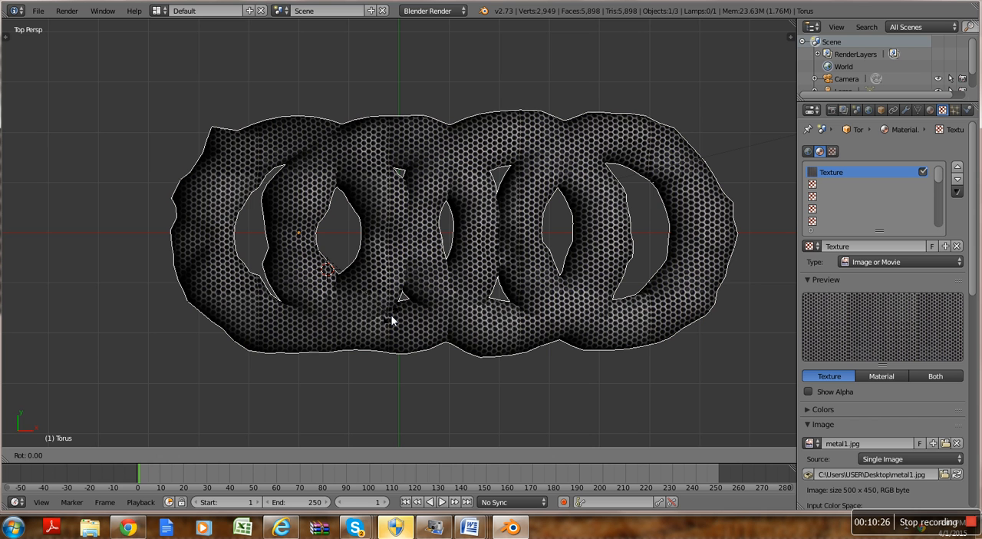
{"action": "key", "text": "y"}
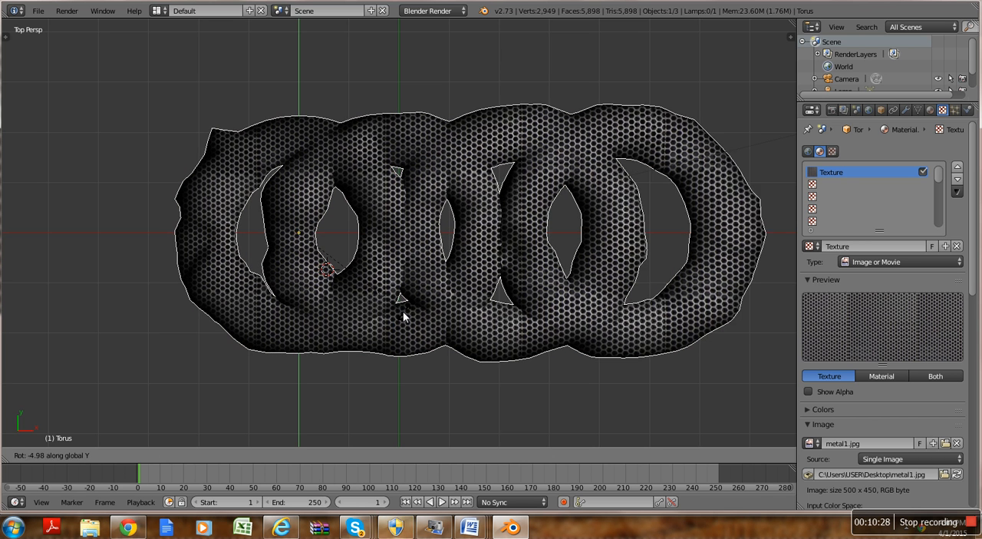
{"action": "left_click", "coordinate": [350, 316]}
{"action": "key", "text": "r"}
{"action": "key", "text": "x"}
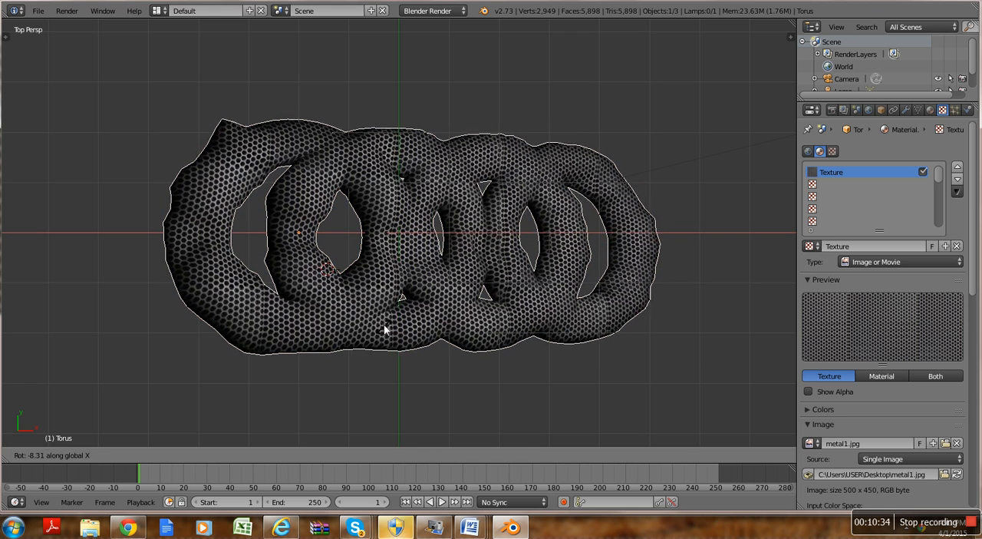
{"action": "left_click", "coordinate": [379, 301]}
{"action": "key", "text": "r"}
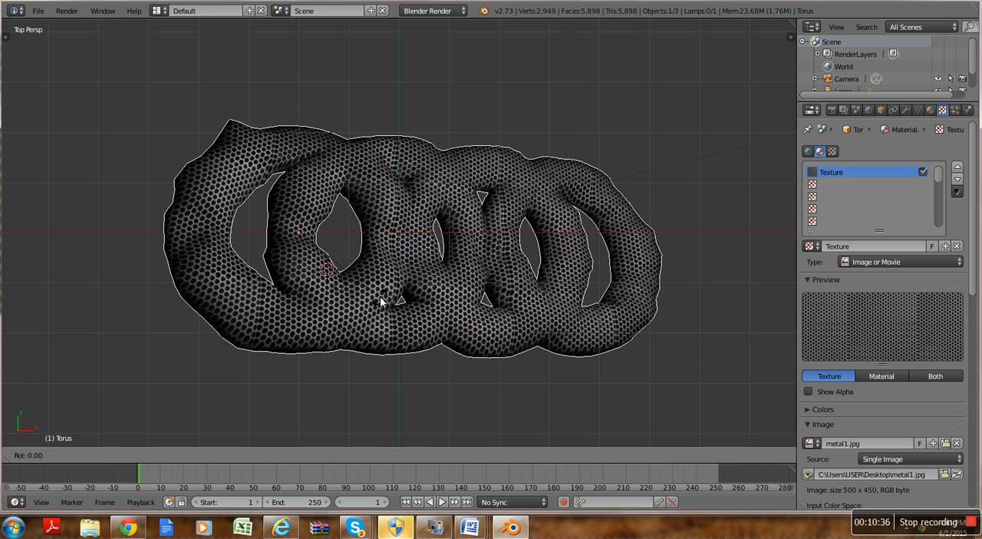
{"action": "key", "text": "z"}
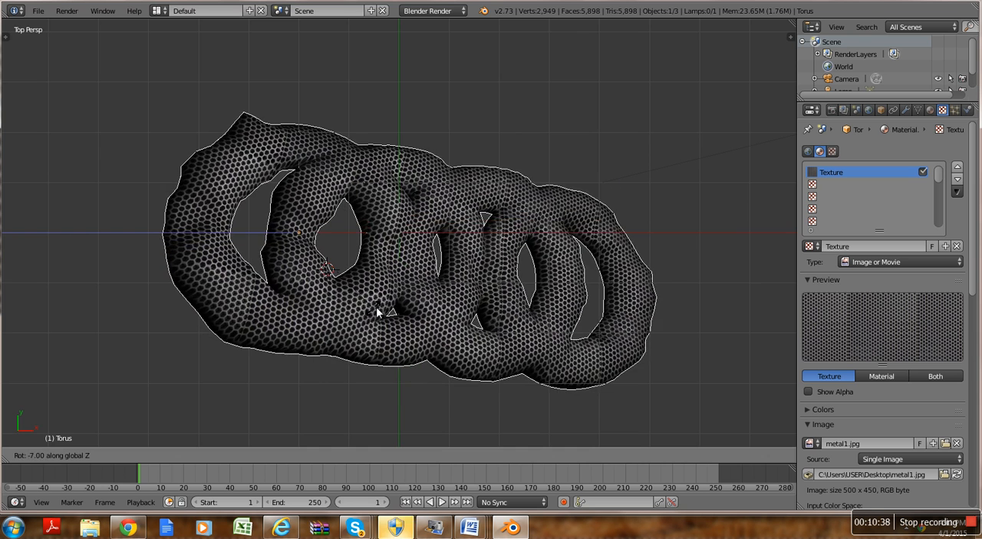
{"action": "left_click", "coordinate": [349, 261]}
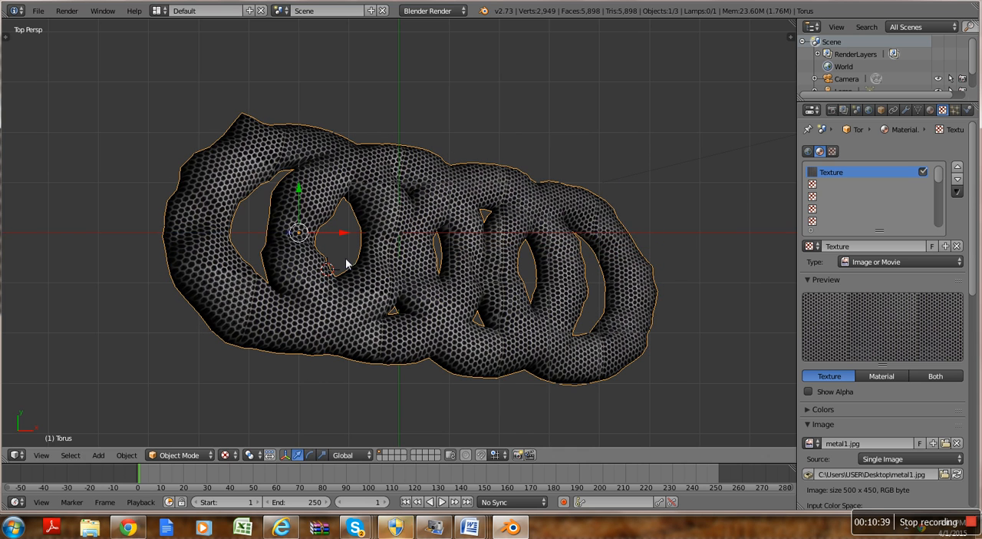
Step: Move the rings slightly along the positive Y axis to about Y 0.36
{"action": "key", "text": "g"}
{"action": "key", "text": "y"}
{"action": "left_click", "coordinate": [299, 179]}
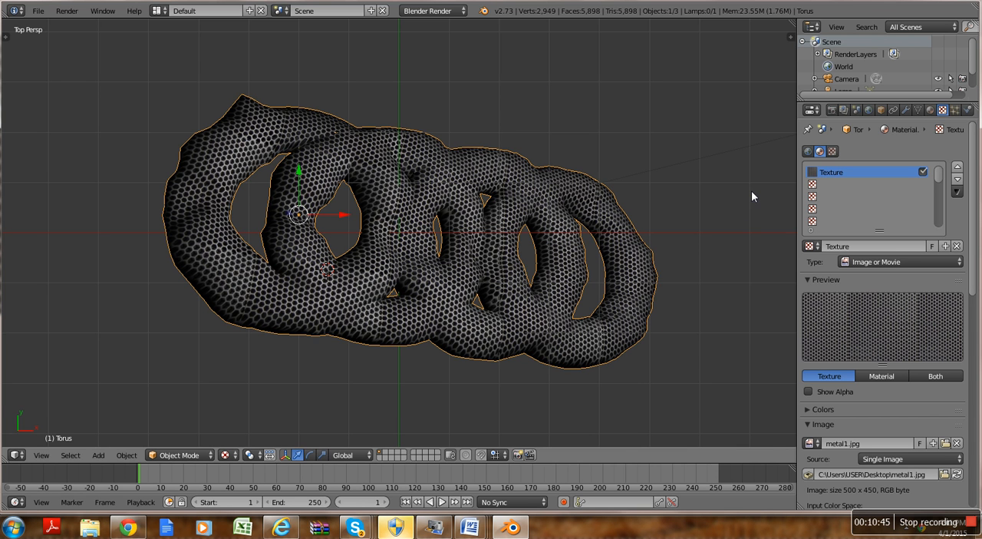
Step: Hide the grid floor and the X and Y axis lines in the 3D view's display settings
{"action": "key", "text": "n"}
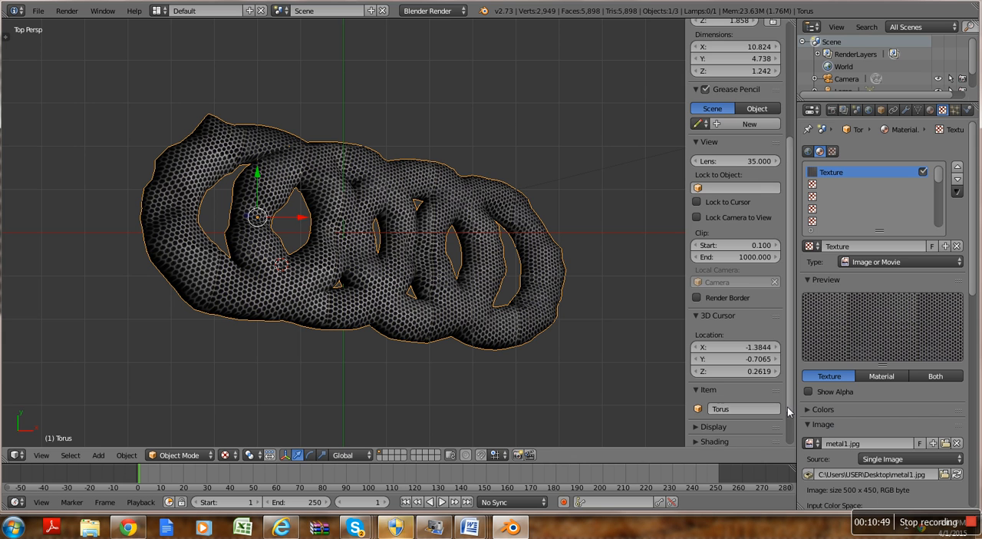
{"action": "scroll", "coordinate": [788, 429], "scroll_direction": "down", "scroll_amount": 2}
{"action": "left_click", "coordinate": [713, 381]}
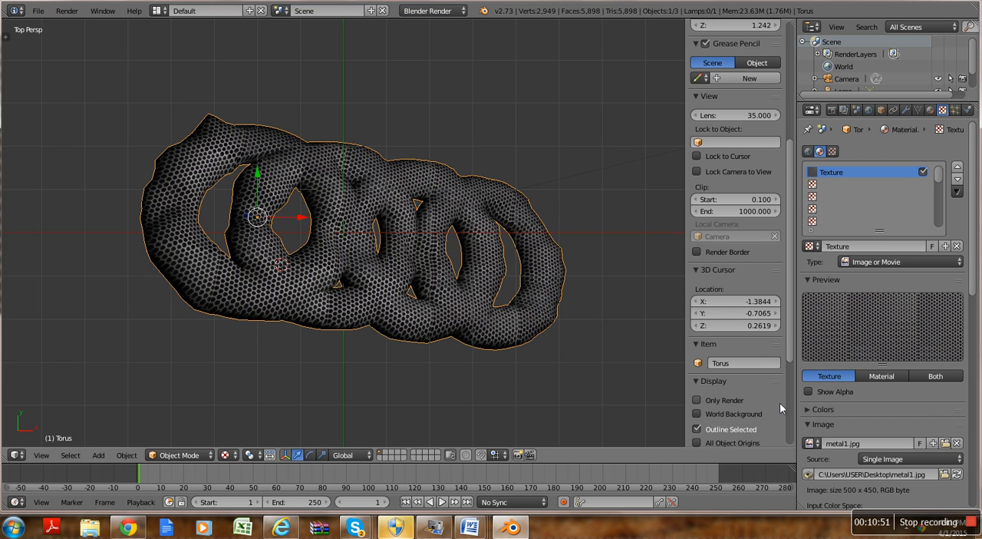
{"action": "scroll", "coordinate": [783, 377], "scroll_direction": "down", "scroll_amount": 7}
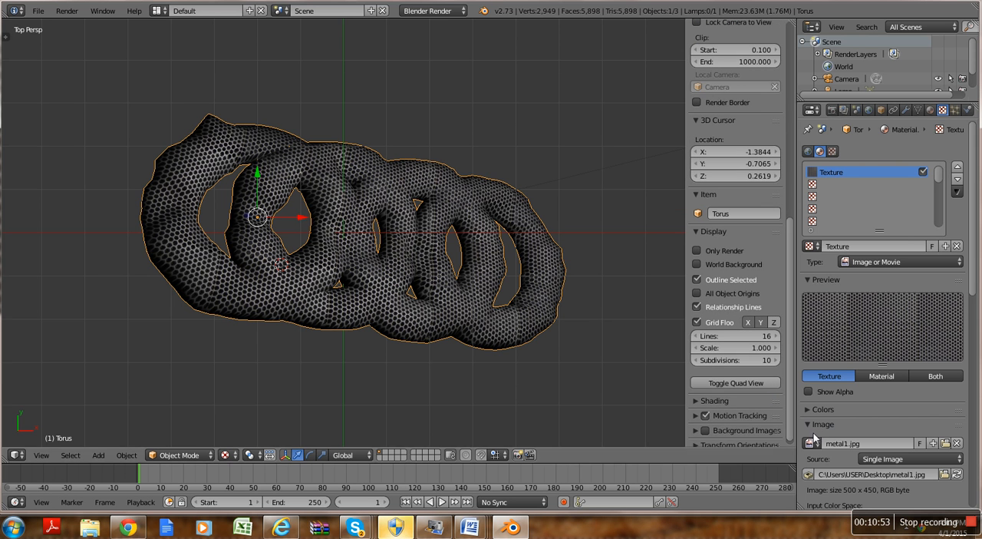
{"action": "left_click", "coordinate": [698, 324]}
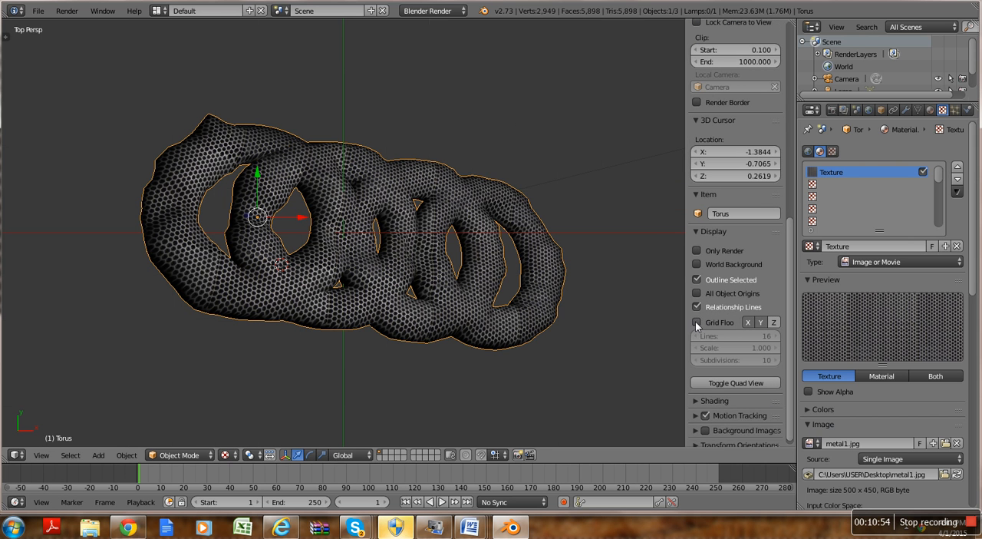
{"action": "left_click", "coordinate": [749, 325]}
{"action": "left_click", "coordinate": [758, 324]}
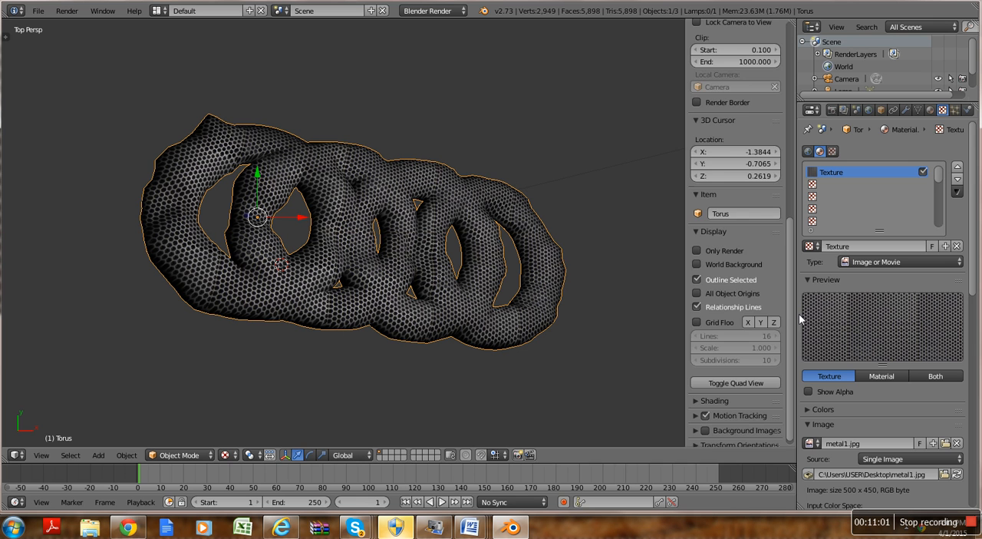
Step: Switch to the camera view and enable Lock Camera to View
{"action": "scroll", "coordinate": [790, 317], "scroll_direction": "up", "scroll_amount": 10}
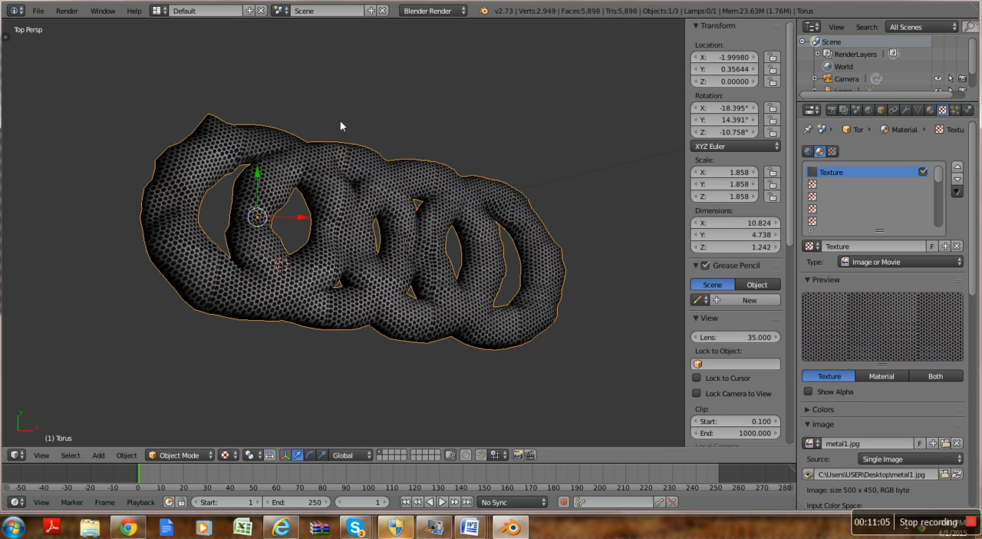
{"action": "left_click", "coordinate": [391, 98]}
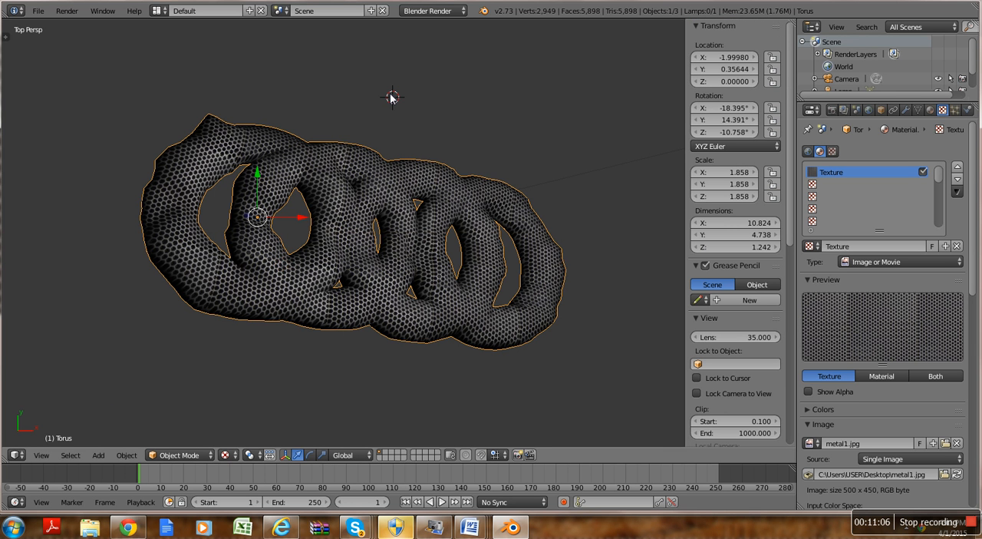
{"action": "left_click", "coordinate": [40, 455]}
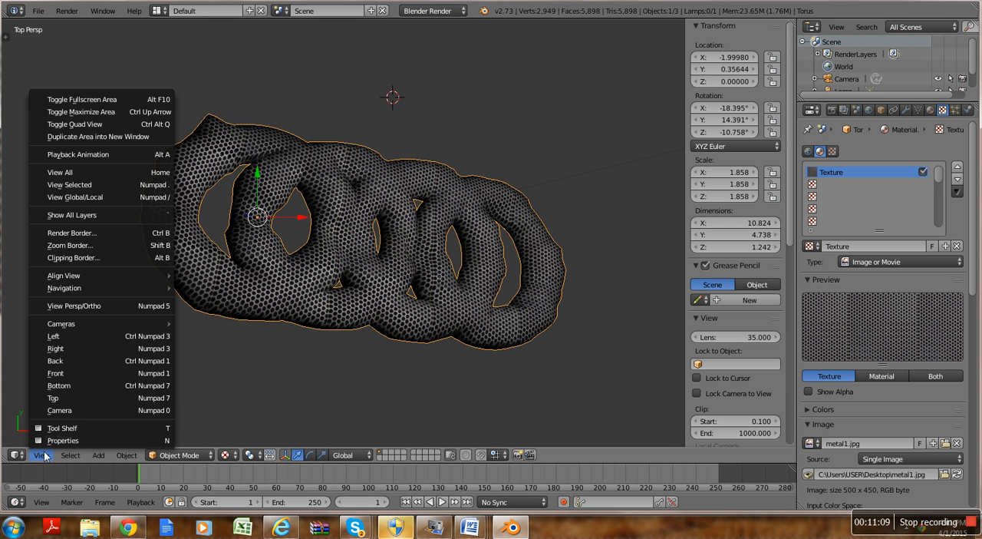
{"action": "left_click", "coordinate": [71, 411]}
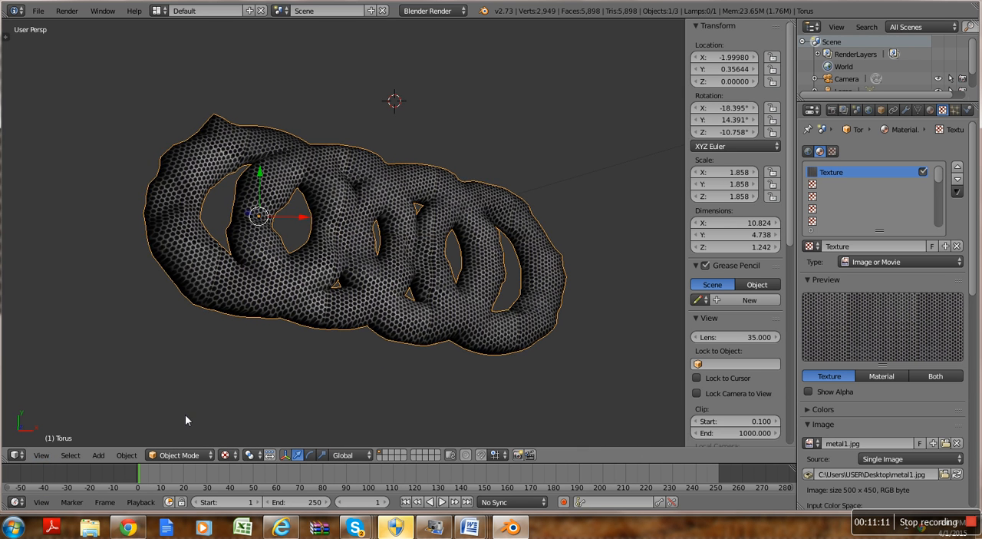
{"action": "scroll", "coordinate": [270, 388], "scroll_direction": "up", "scroll_amount": 3}
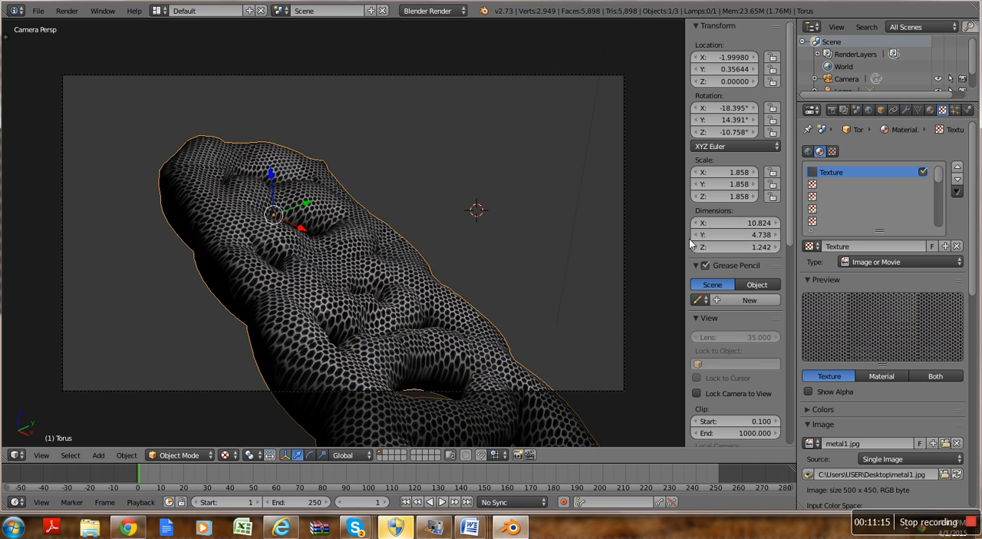
{"action": "key", "text": "n"}
{"action": "key", "text": "n"}
{"action": "scroll", "coordinate": [790, 240], "scroll_direction": "down", "scroll_amount": 1}
{"action": "scroll", "coordinate": [793, 240], "scroll_direction": "down", "scroll_amount": 2}
{"action": "left_click", "coordinate": [697, 356]}
Step: Reposition the locked camera so all four rings lie diagonally inside the camera frame, seen from above
{"action": "middle_click_drag", "start_coordinate": [263, 341], "coordinate": [304, 340]}
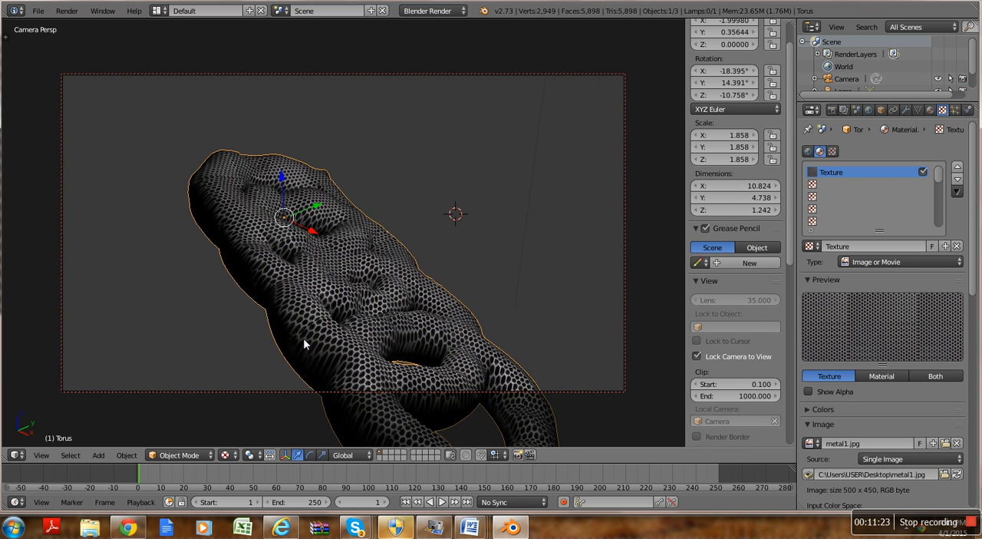
{"action": "middle_click_drag", "start_coordinate": [515, 193], "coordinate": [422, 248]}
{"action": "middle_click_drag", "start_coordinate": [478, 261], "coordinate": [484, 231]}
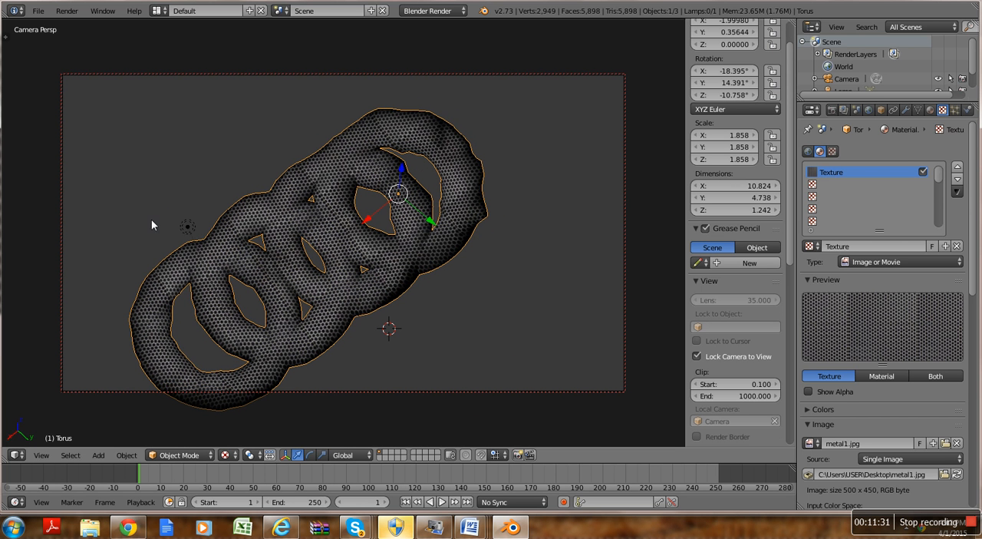
{"action": "middle_click_drag", "start_coordinate": [443, 299], "coordinate": [457, 272], "text": "shift"}
Step: Change the scene's lamp to a Sun, enable Sky, and apply the Mountain sky preset
{"action": "right_click", "coordinate": [217, 189]}
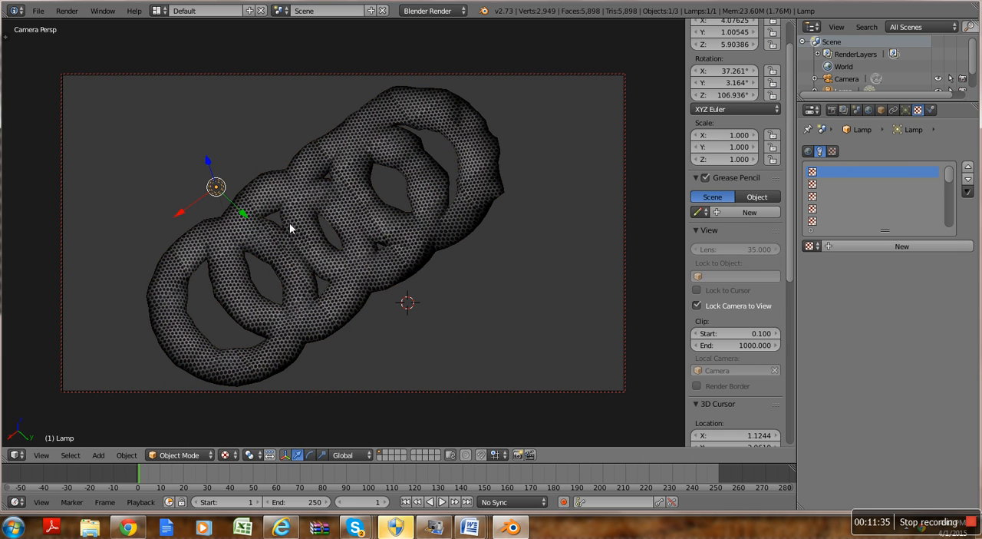
{"action": "left_click", "coordinate": [905, 110]}
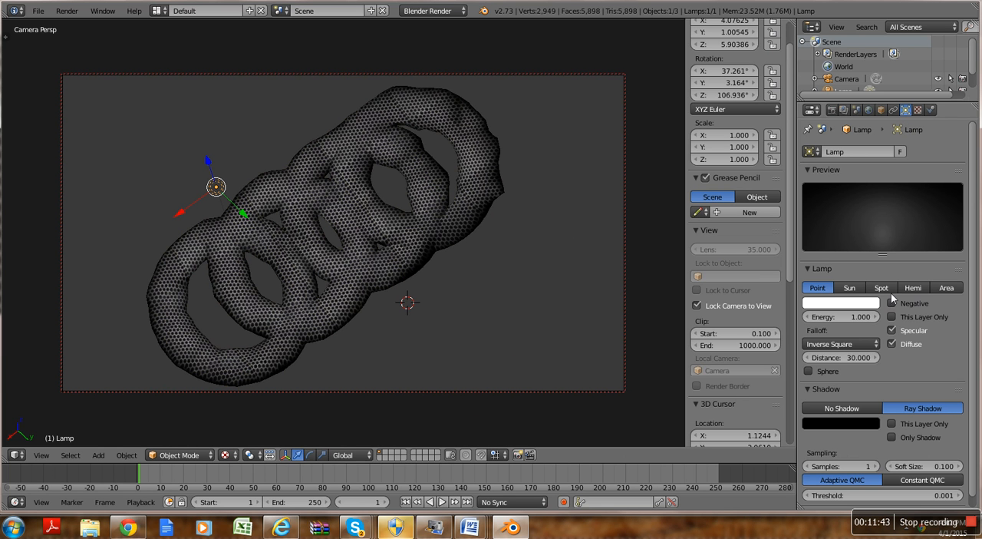
{"action": "left_click", "coordinate": [848, 289]}
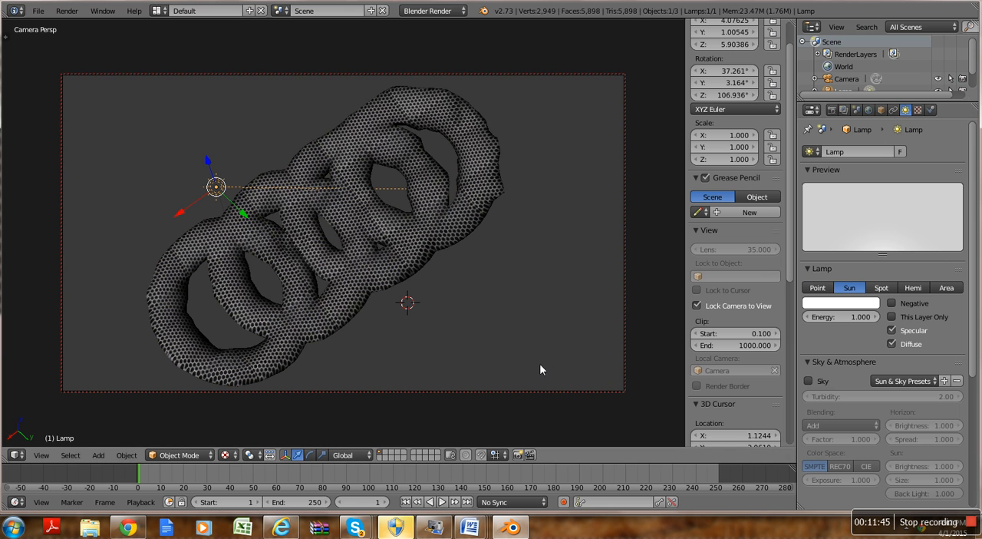
{"action": "left_click", "coordinate": [808, 380]}
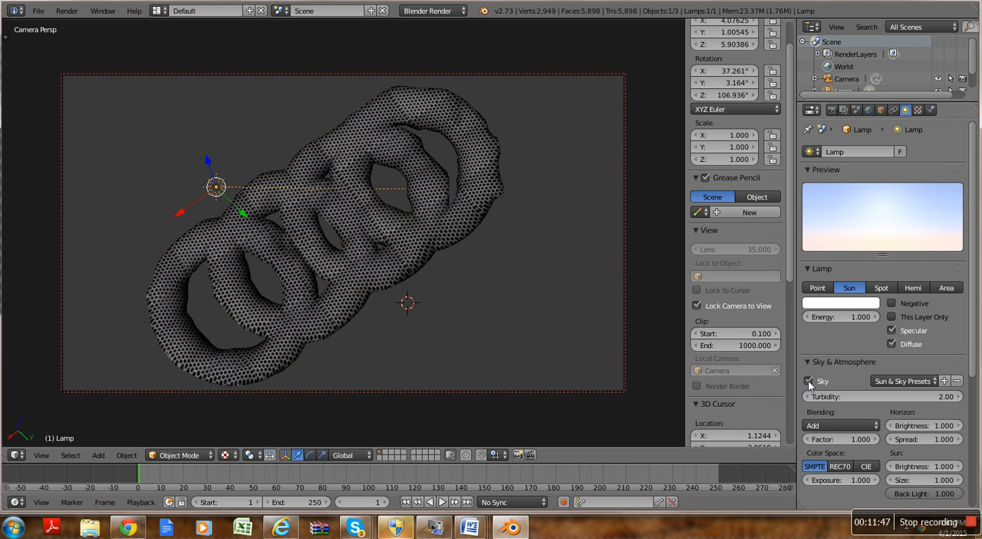
{"action": "left_click", "coordinate": [904, 381]}
{"action": "left_click", "coordinate": [903, 421]}
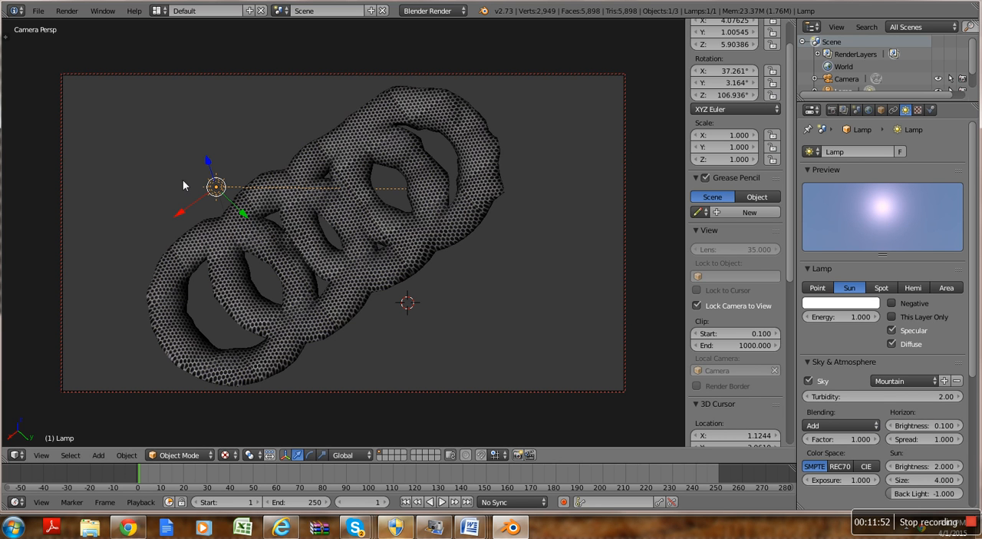
Step: Move the sun lamp away from the rings to about X 5.41 and Z 7.10, and render the image
{"action": "left_click_drag", "start_coordinate": [208, 160], "coordinate": [76, 200]}
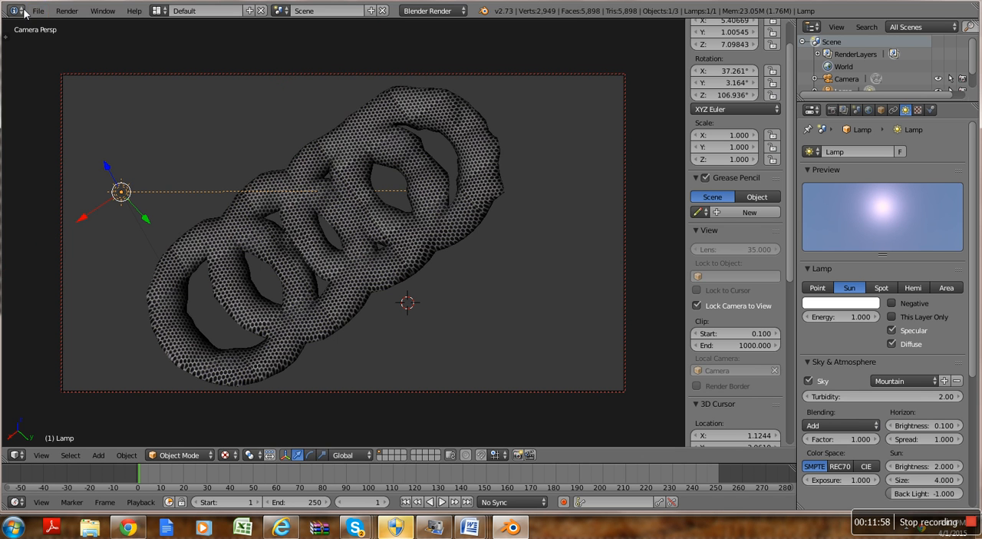
{"action": "left_click", "coordinate": [67, 10]}
{"action": "left_click", "coordinate": [88, 27]}
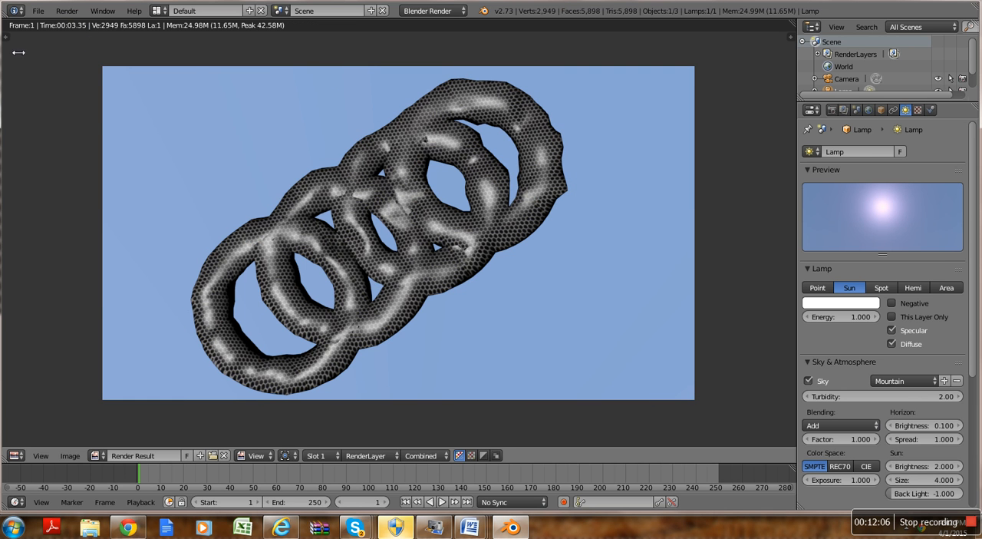
Step: Return to the 3D view, move the sun lamp to about X 6.23 and Y 2.00, and render the image again
{"action": "left_click", "coordinate": [64, 11]}
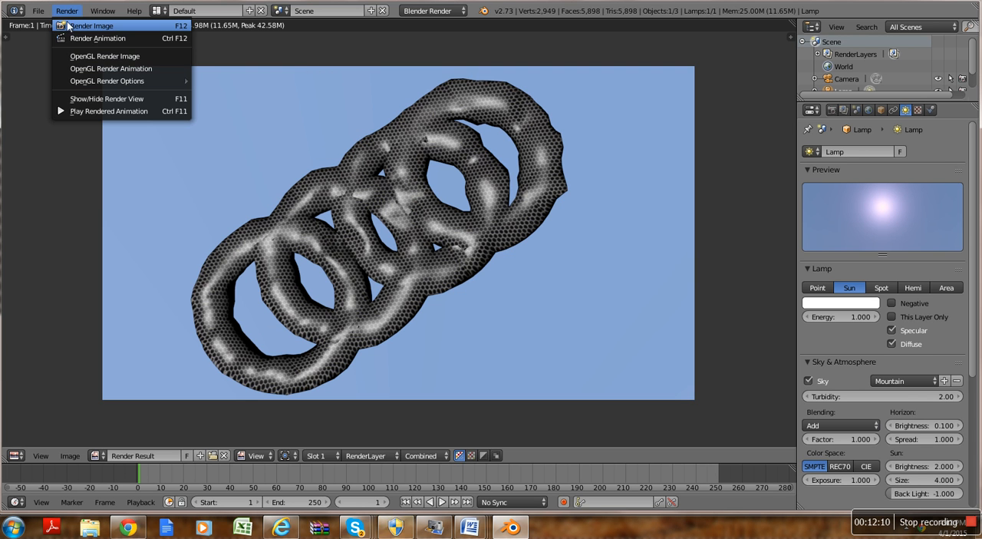
{"action": "left_click", "coordinate": [120, 99]}
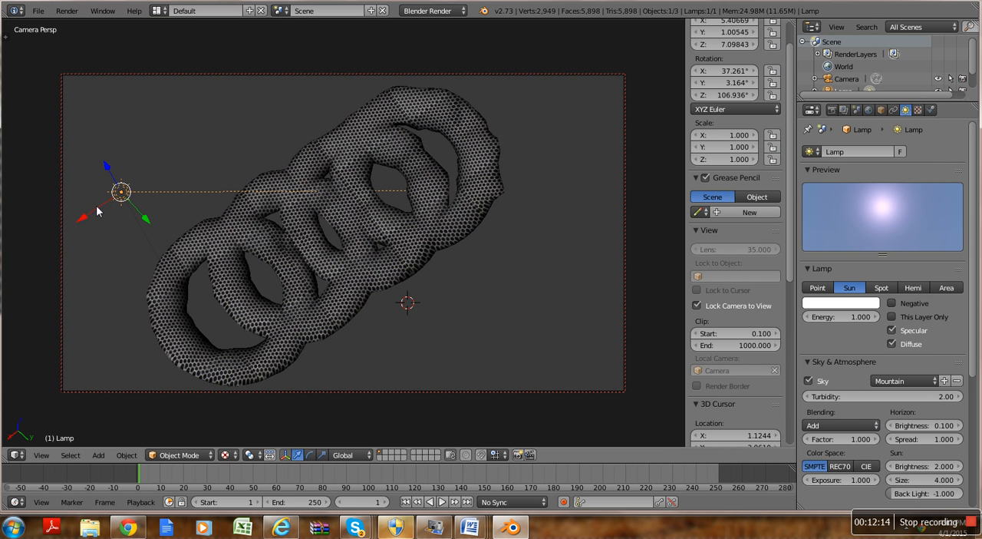
{"action": "left_click_drag", "start_coordinate": [91, 213], "coordinate": [69, 307]}
{"action": "left_click", "coordinate": [67, 11]}
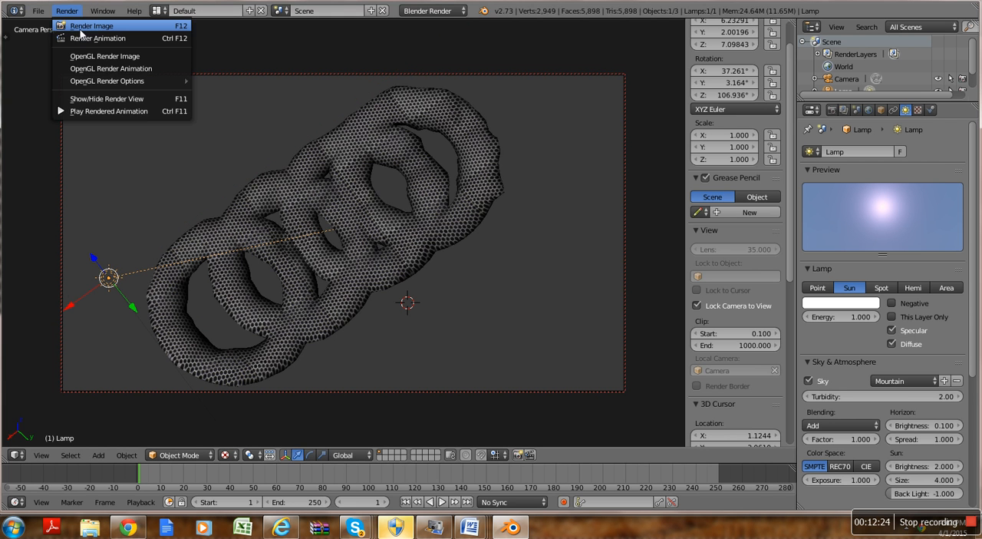
{"action": "left_click", "coordinate": [81, 20]}
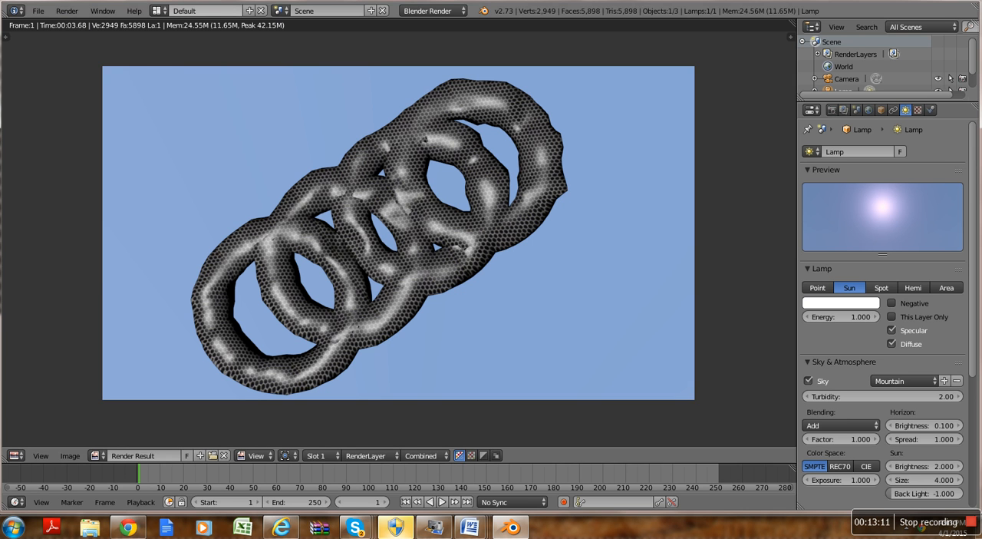
Step: Save the project as oudie.blend in the c:\demo folder
{"action": "left_click", "coordinate": [37, 10]}
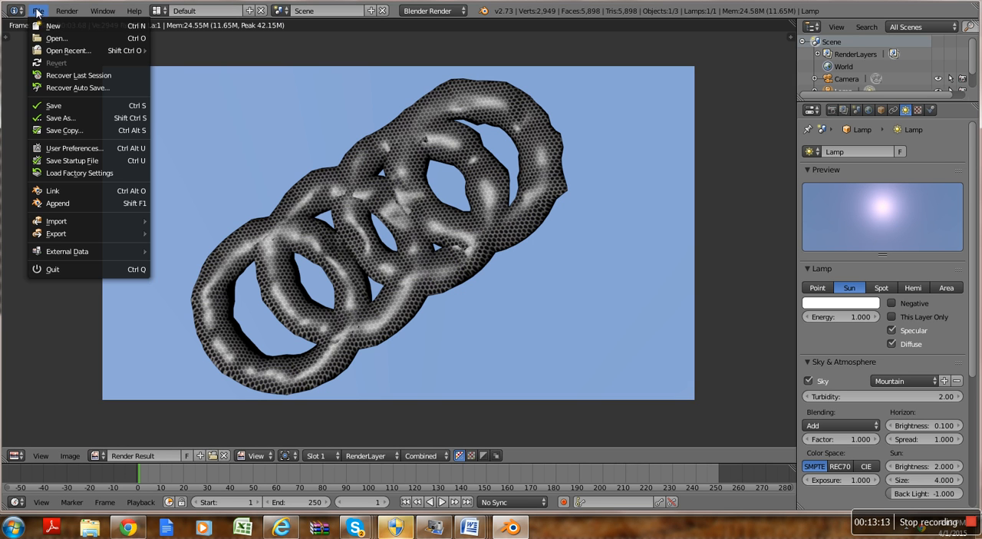
{"action": "left_click", "coordinate": [93, 117]}
{"action": "left_click", "coordinate": [220, 61]}
{"action": "key", "text": "BackSpace"}
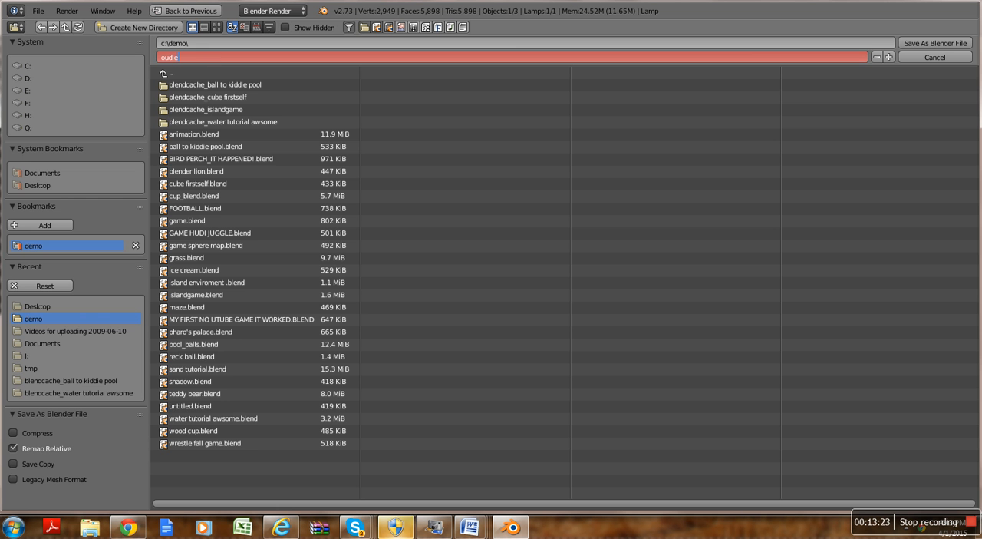
{"action": "key", "text": "Return"}
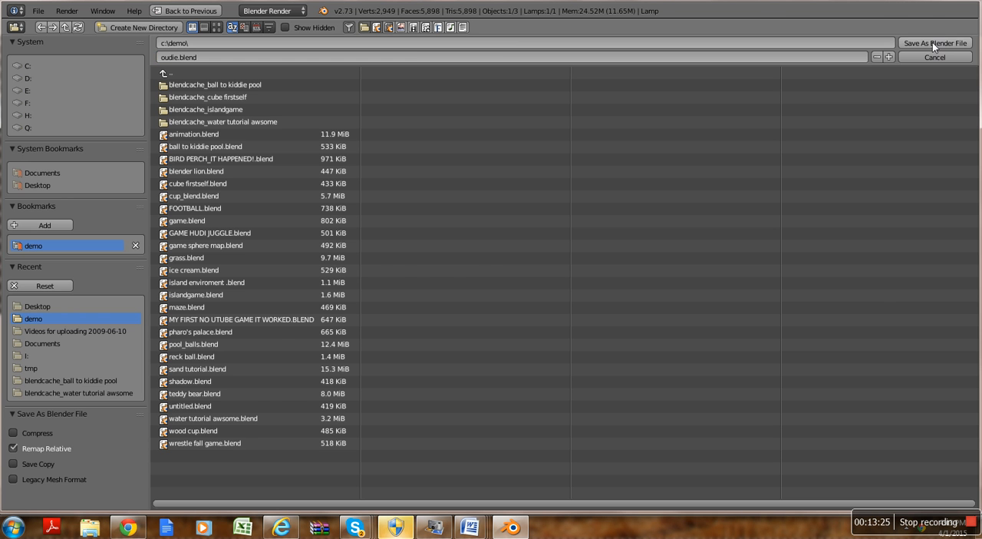
{"action": "left_click", "coordinate": [933, 42]}
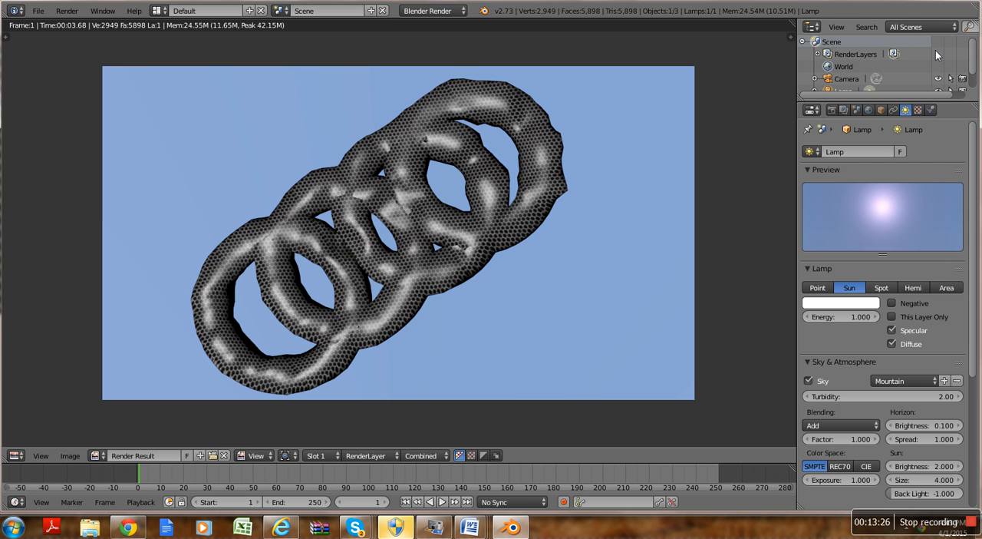
Step: Save the file once more, then close Blender and show the desktop
{"action": "left_click", "coordinate": [38, 11]}
{"action": "left_click", "coordinate": [100, 106]}
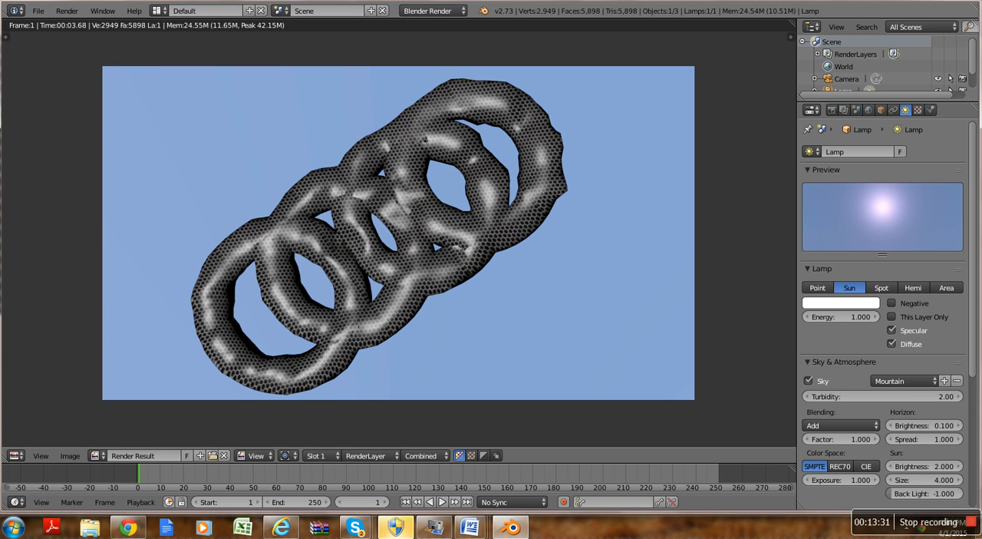
{"action": "left_click", "coordinate": [968, 1]}
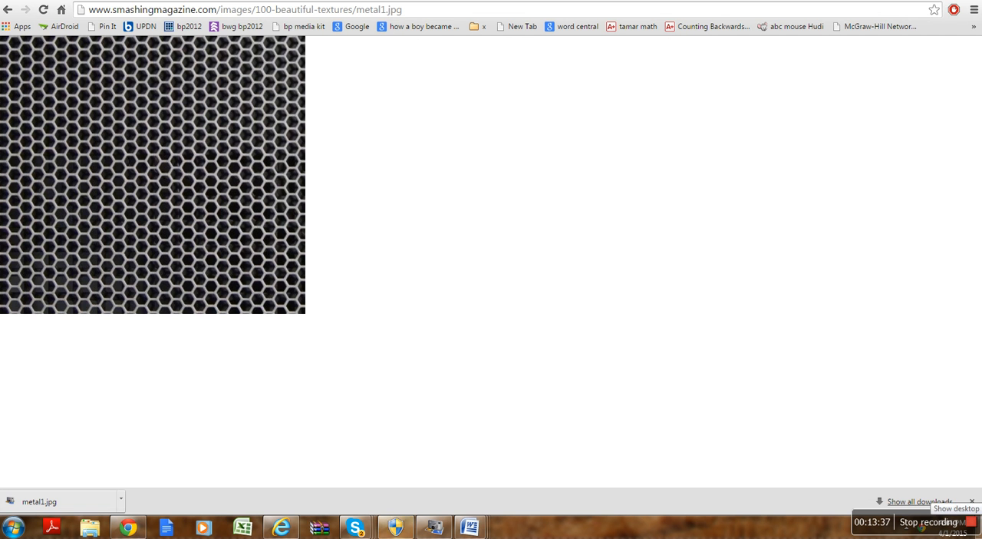
{"action": "left_click", "coordinate": [979, 527]}
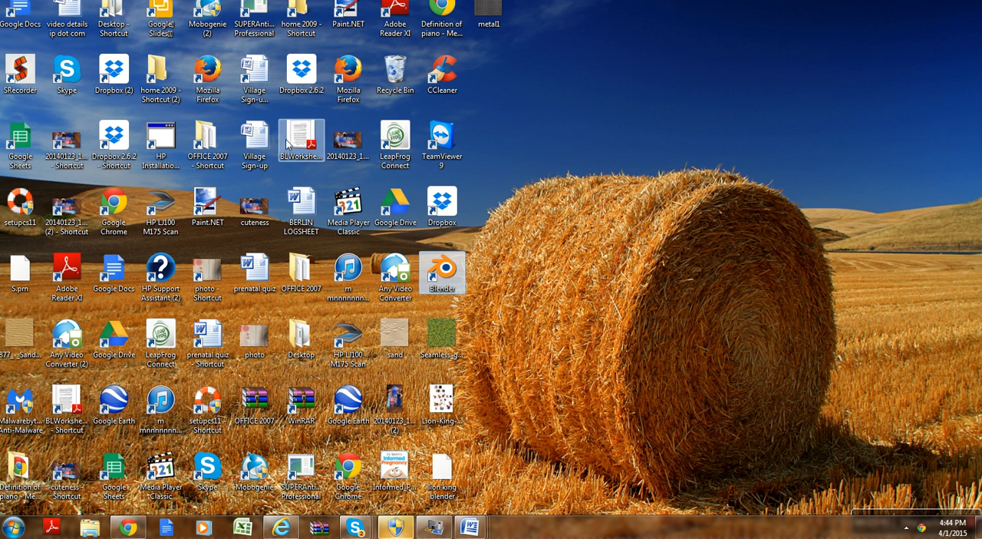
Step: Start Blender, reopen the recent file oudie.blend, and render the image of the rings
{"action": "double_click", "coordinate": [446, 279]}
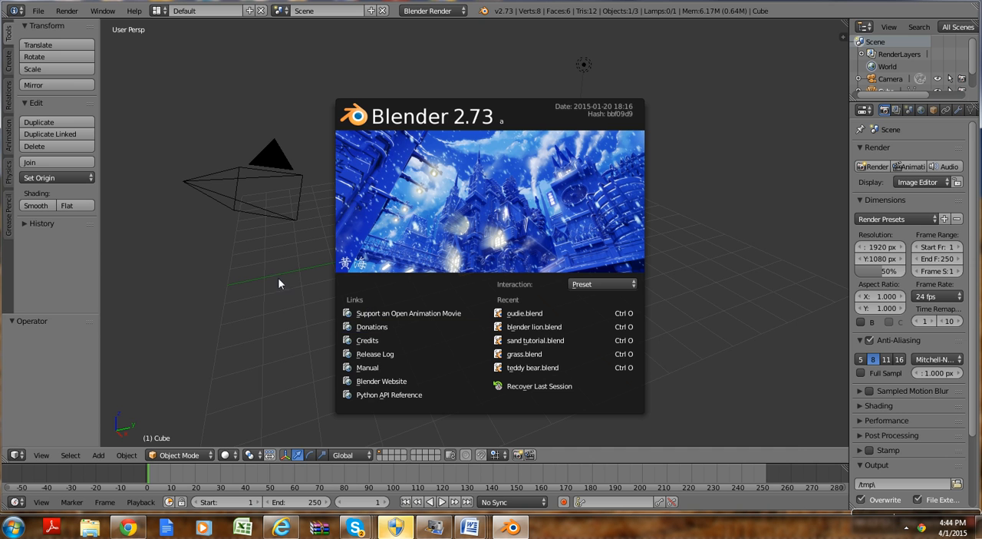
{"action": "left_click", "coordinate": [510, 313]}
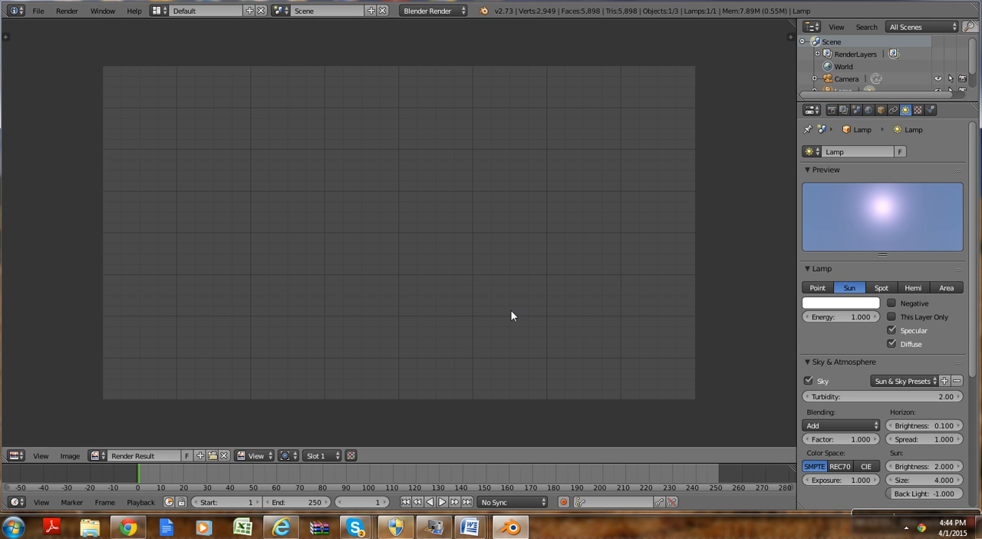
{"action": "left_click", "coordinate": [65, 11]}
{"action": "left_click", "coordinate": [104, 27]}
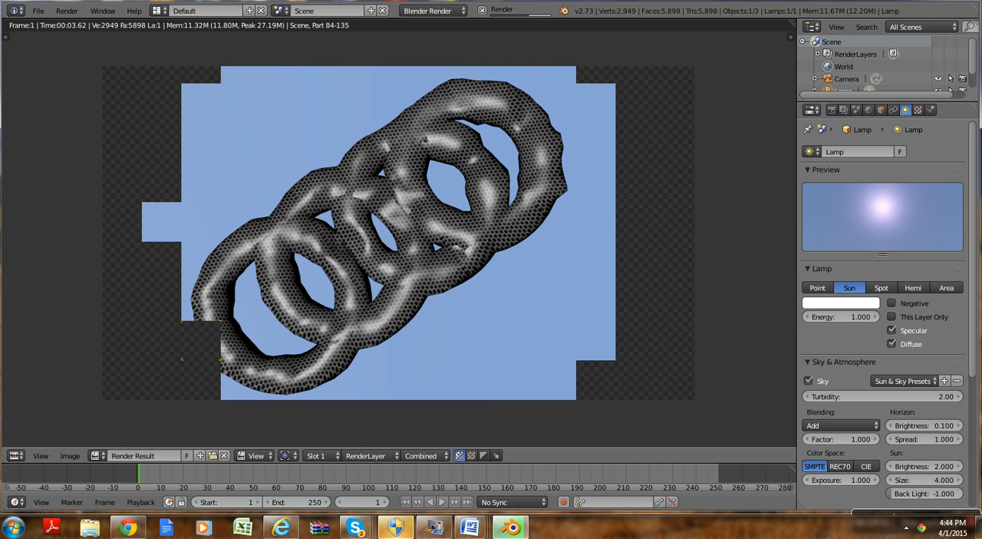
Step: Save the reopened project and close Blender
{"action": "left_click", "coordinate": [38, 10]}
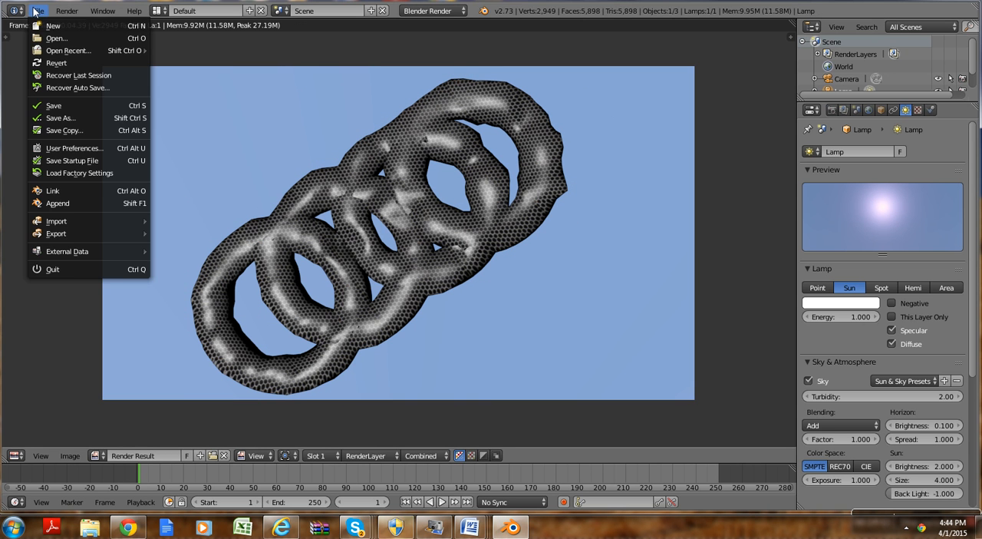
{"action": "left_click", "coordinate": [35, 112]}
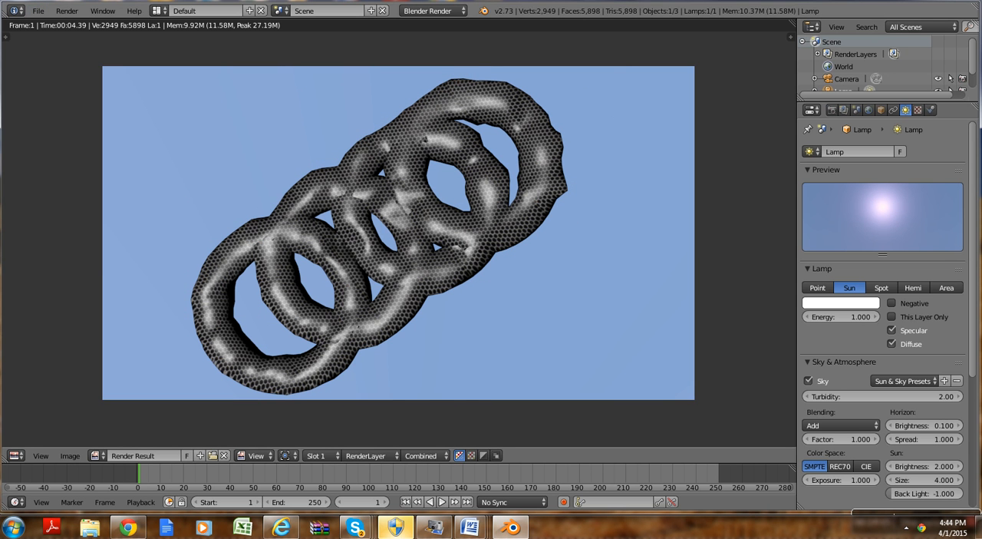
{"action": "left_click", "coordinate": [966, 2]}
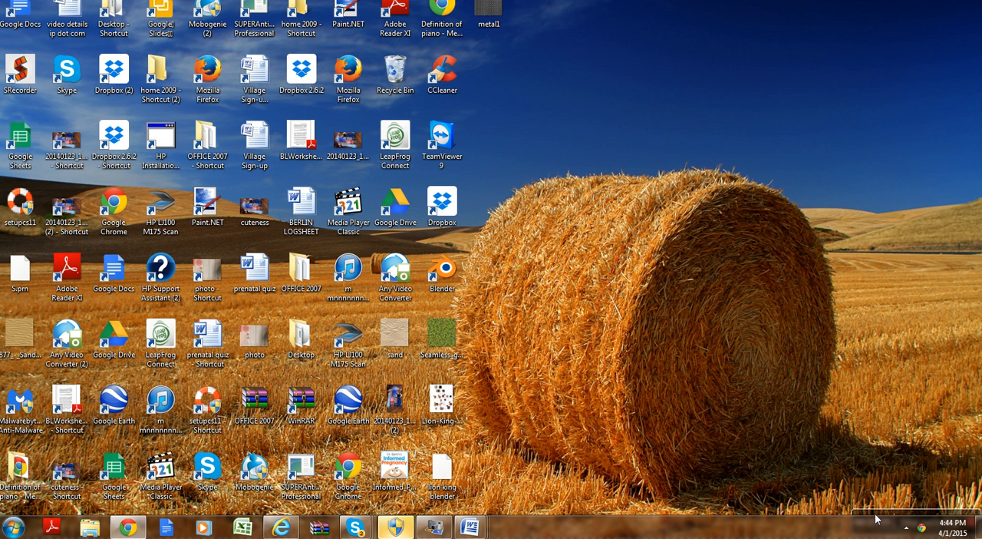
{"action": "mouse_move", "coordinate": [875, 519]}
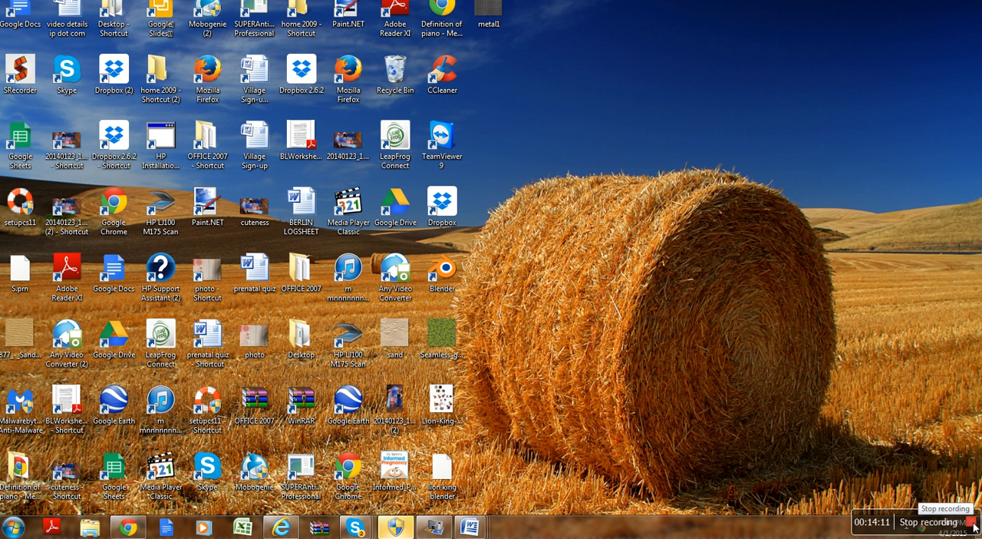